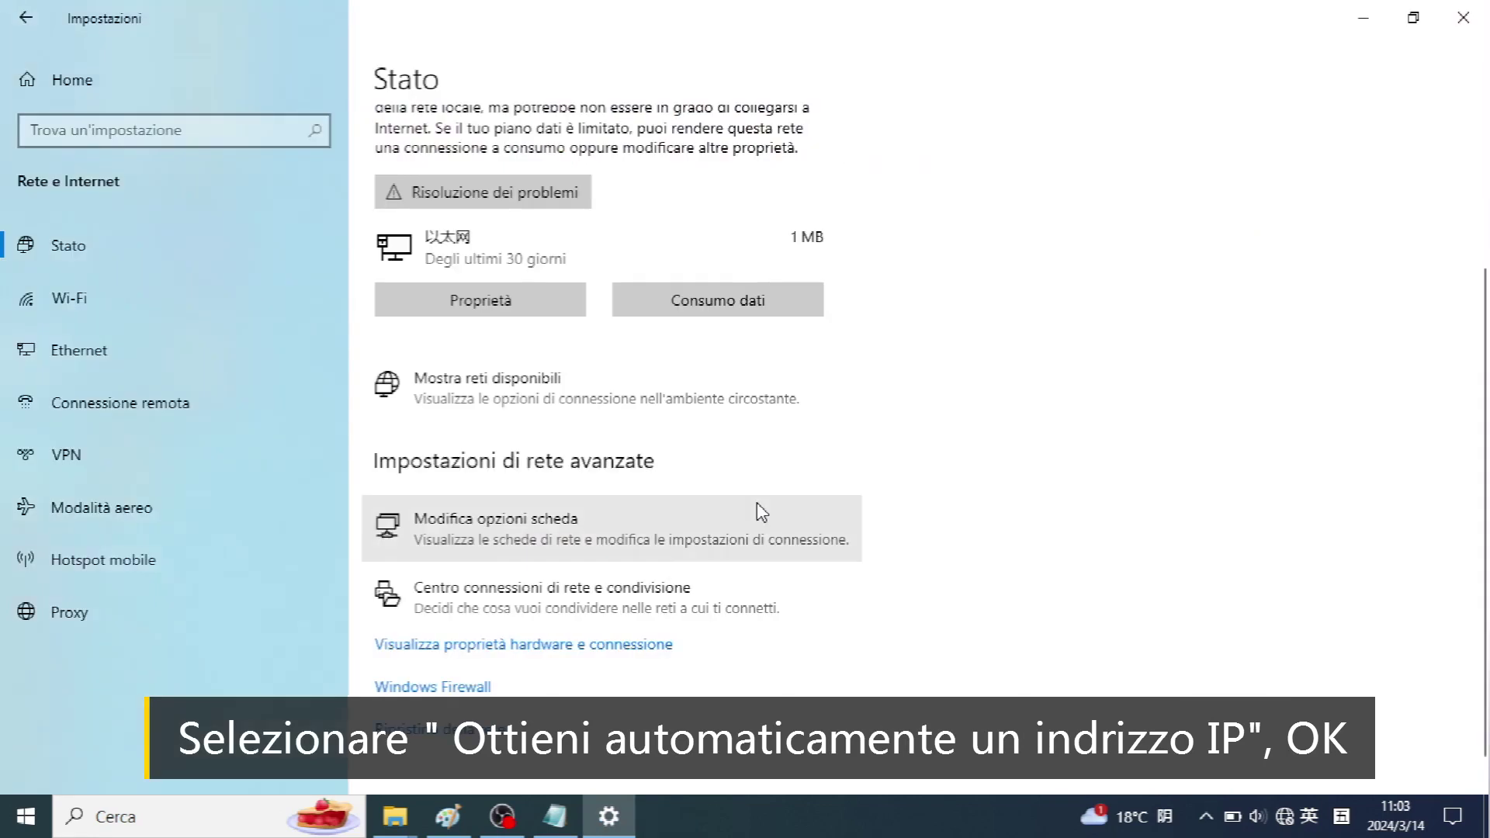
Close the Settings window that shows the Ethernet network status
{"action": "left_click", "coordinate": [1464, 17]}
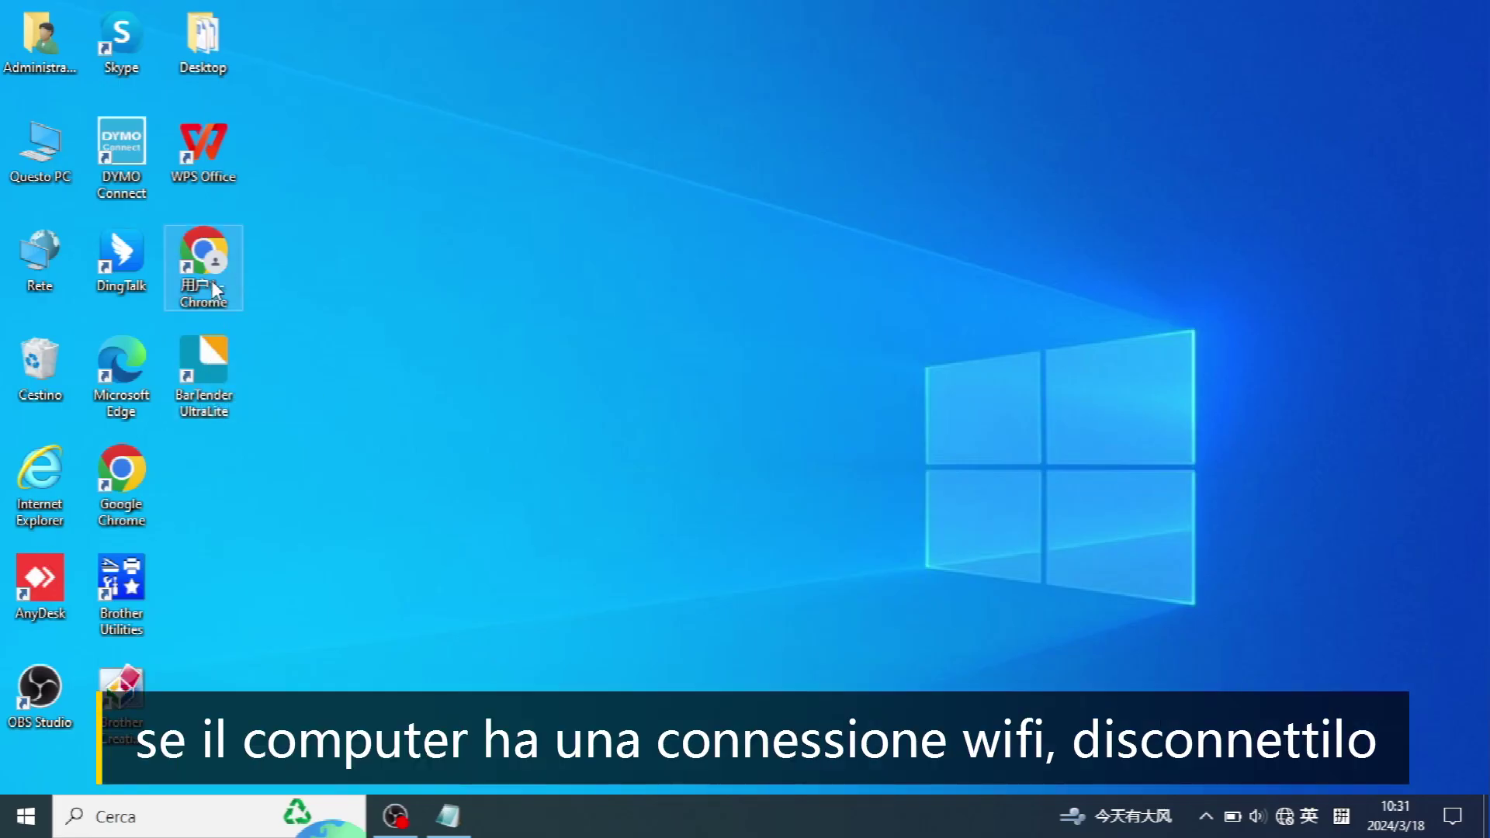
Load 192.168.6.1 in Chrome and sign in with the default administrator credentials
{"action": "double_click", "coordinate": [211, 281]}
{"action": "type", "text": "192.168"}
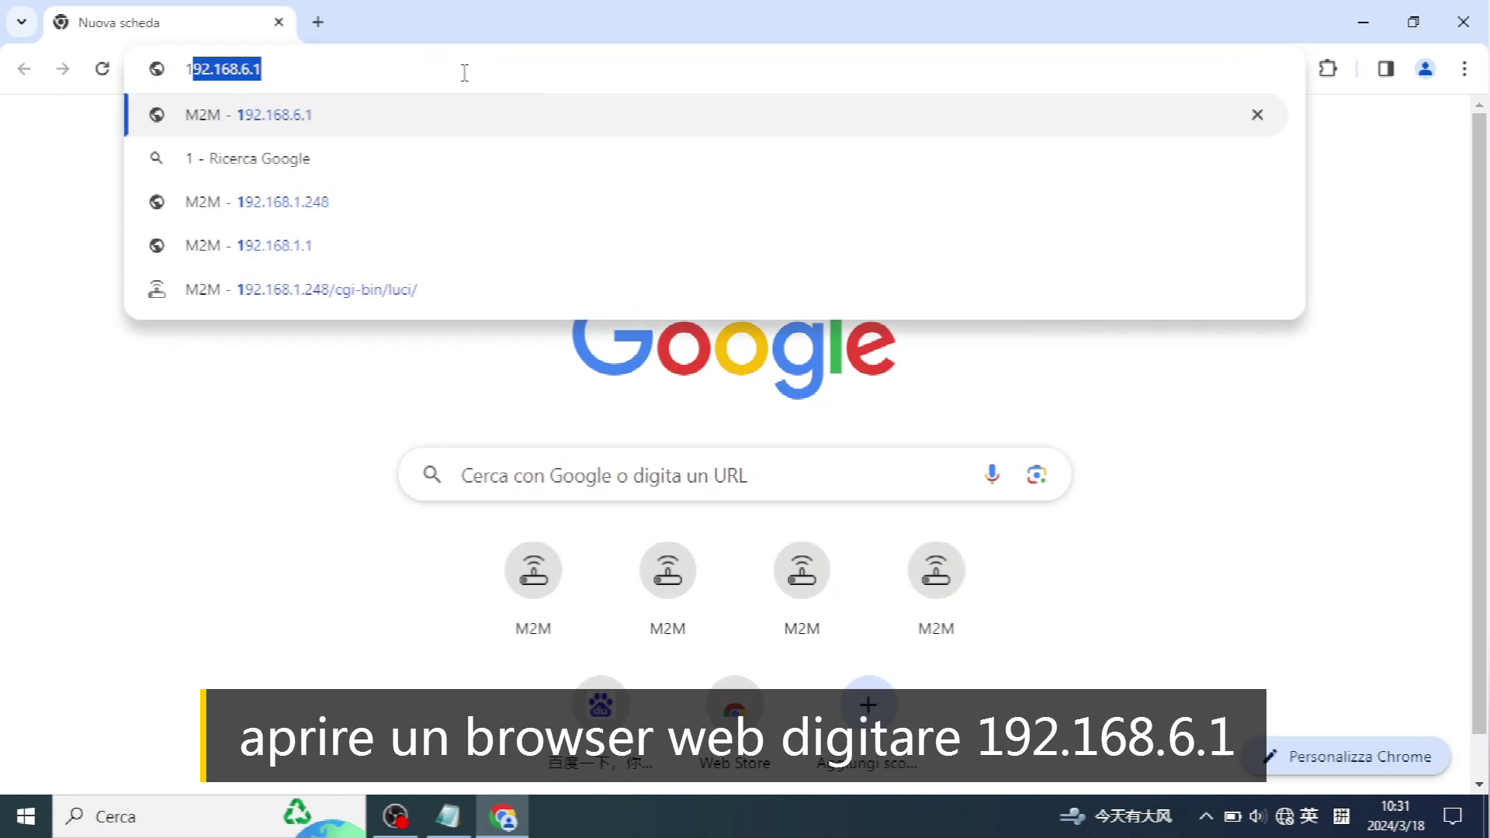
{"action": "type", "text": ".6."}
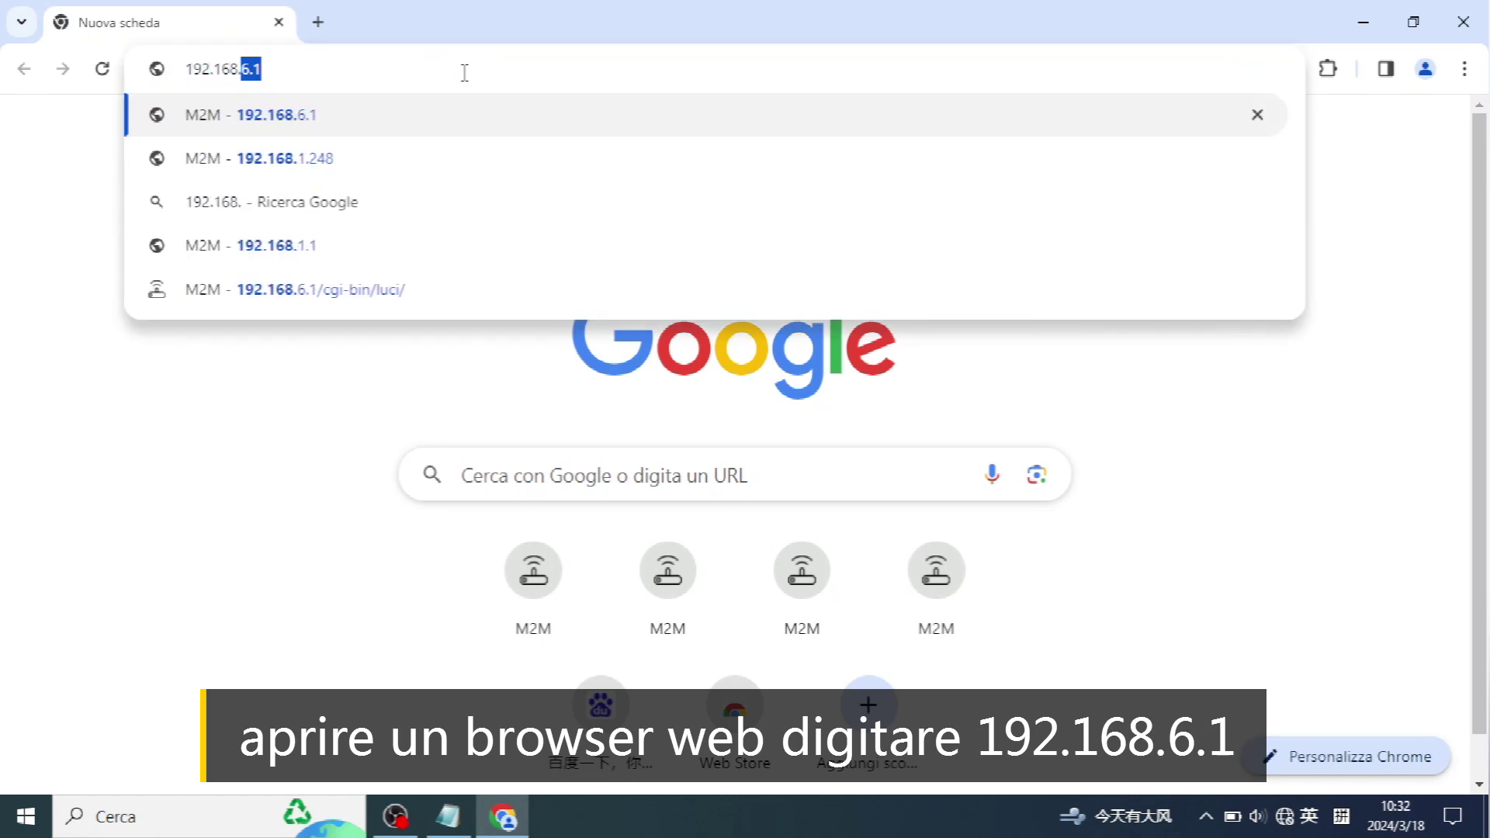
{"action": "type", "text": "1"}
{"action": "key", "text": "Return"}
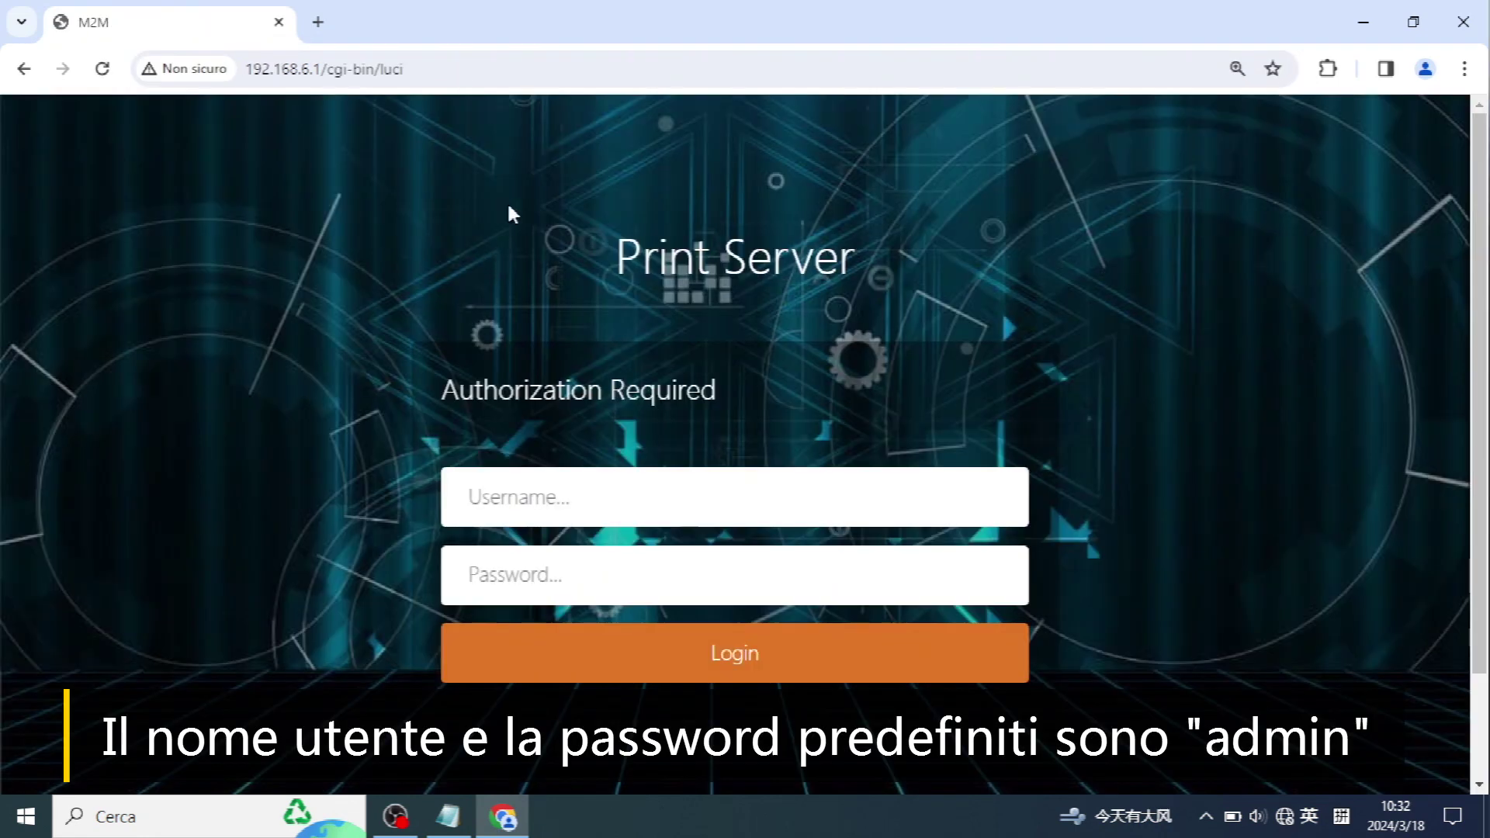
{"action": "left_click", "coordinate": [681, 505]}
{"action": "type", "text": "admi"}
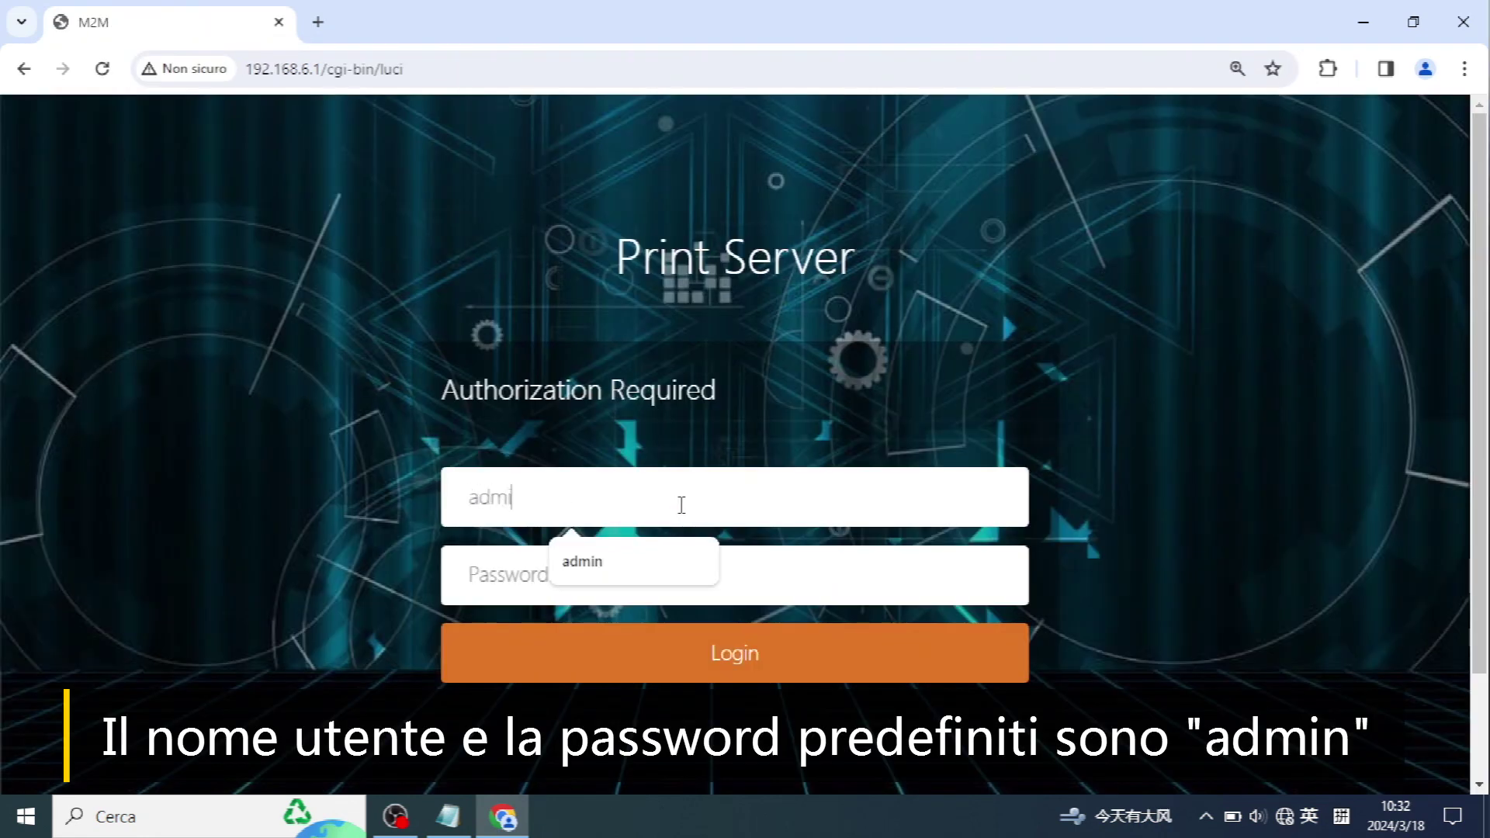
{"action": "type", "text": "na"}
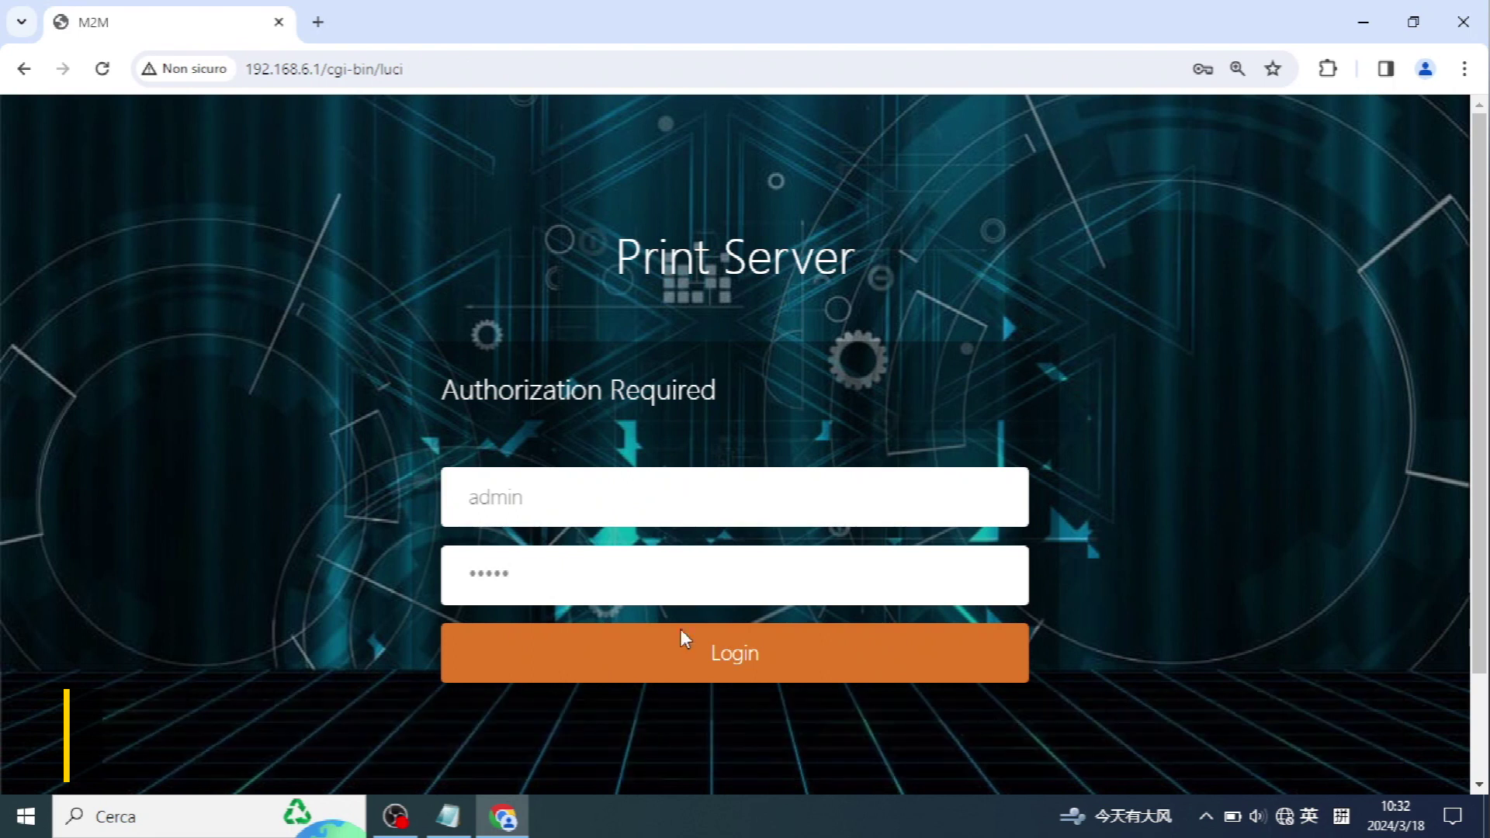
{"action": "left_click", "coordinate": [672, 674]}
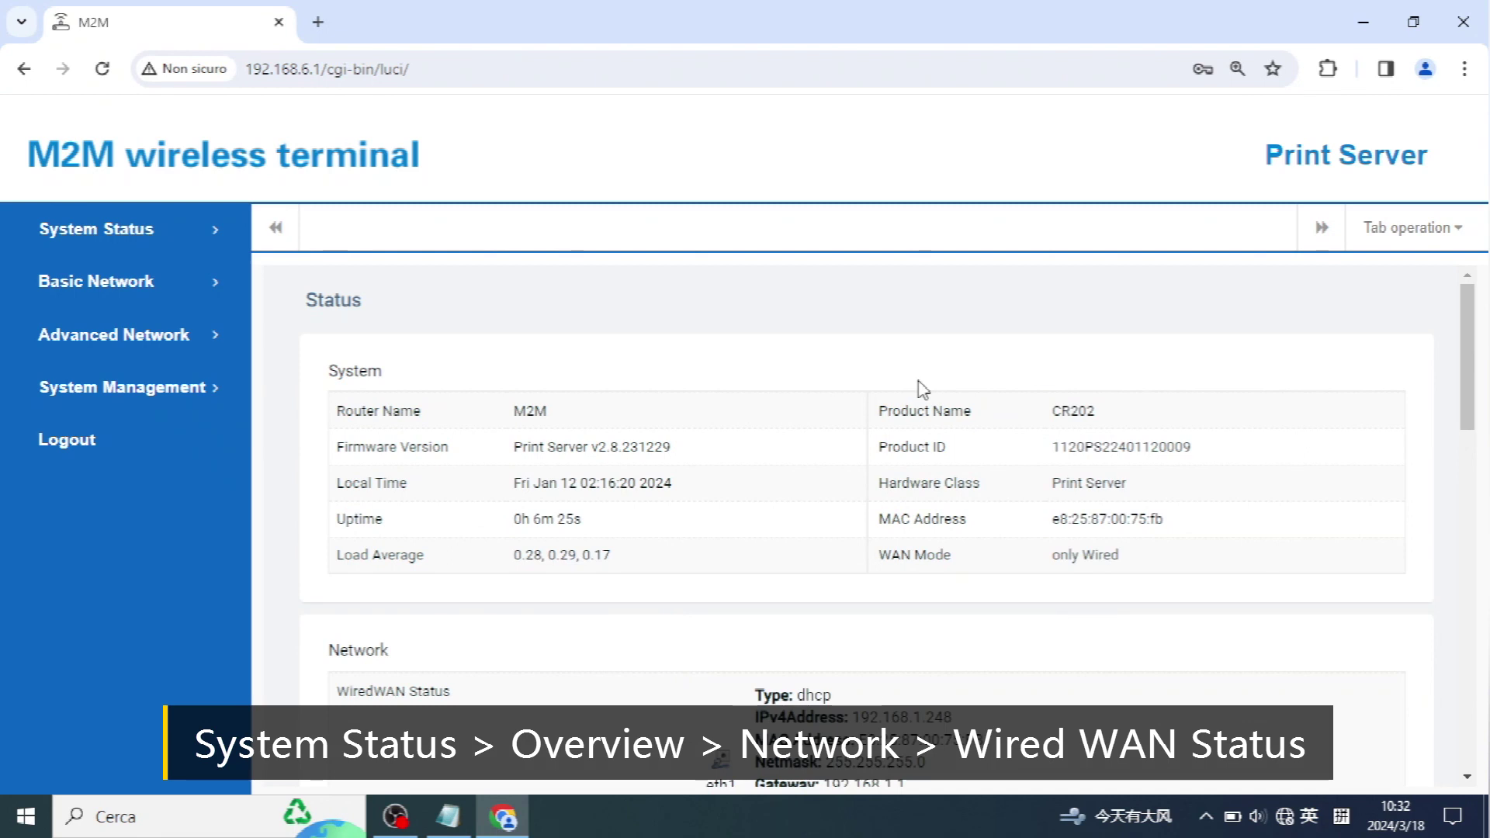
Copy the wired WAN IPv4 address 192.168.1.248 into the Notepad note
{"action": "scroll", "coordinate": [859, 382], "scroll_direction": "down", "scroll_amount": 4}
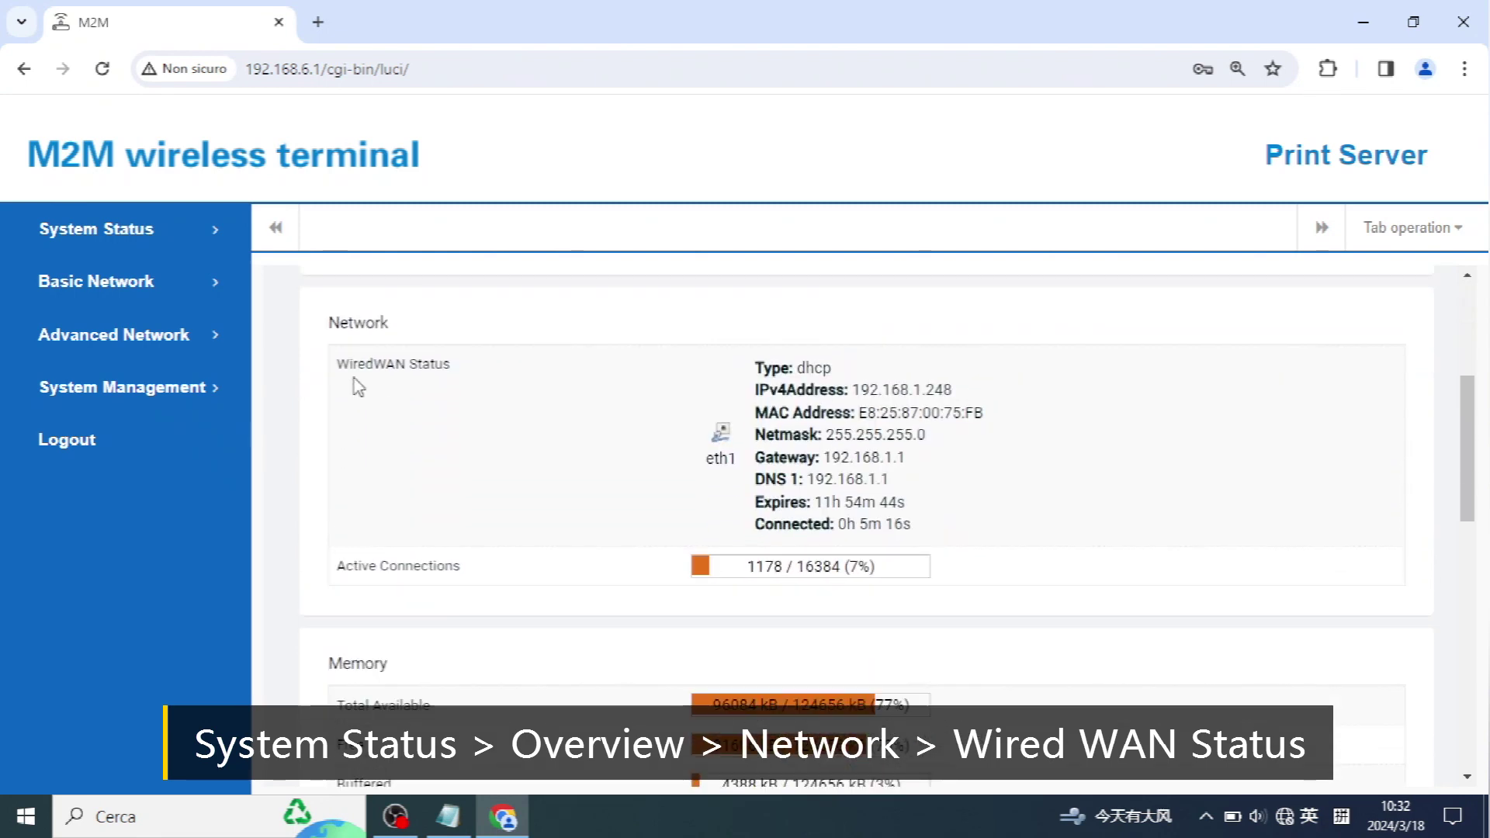
{"action": "left_click_drag", "start_coordinate": [336, 318], "coordinate": [455, 365]}
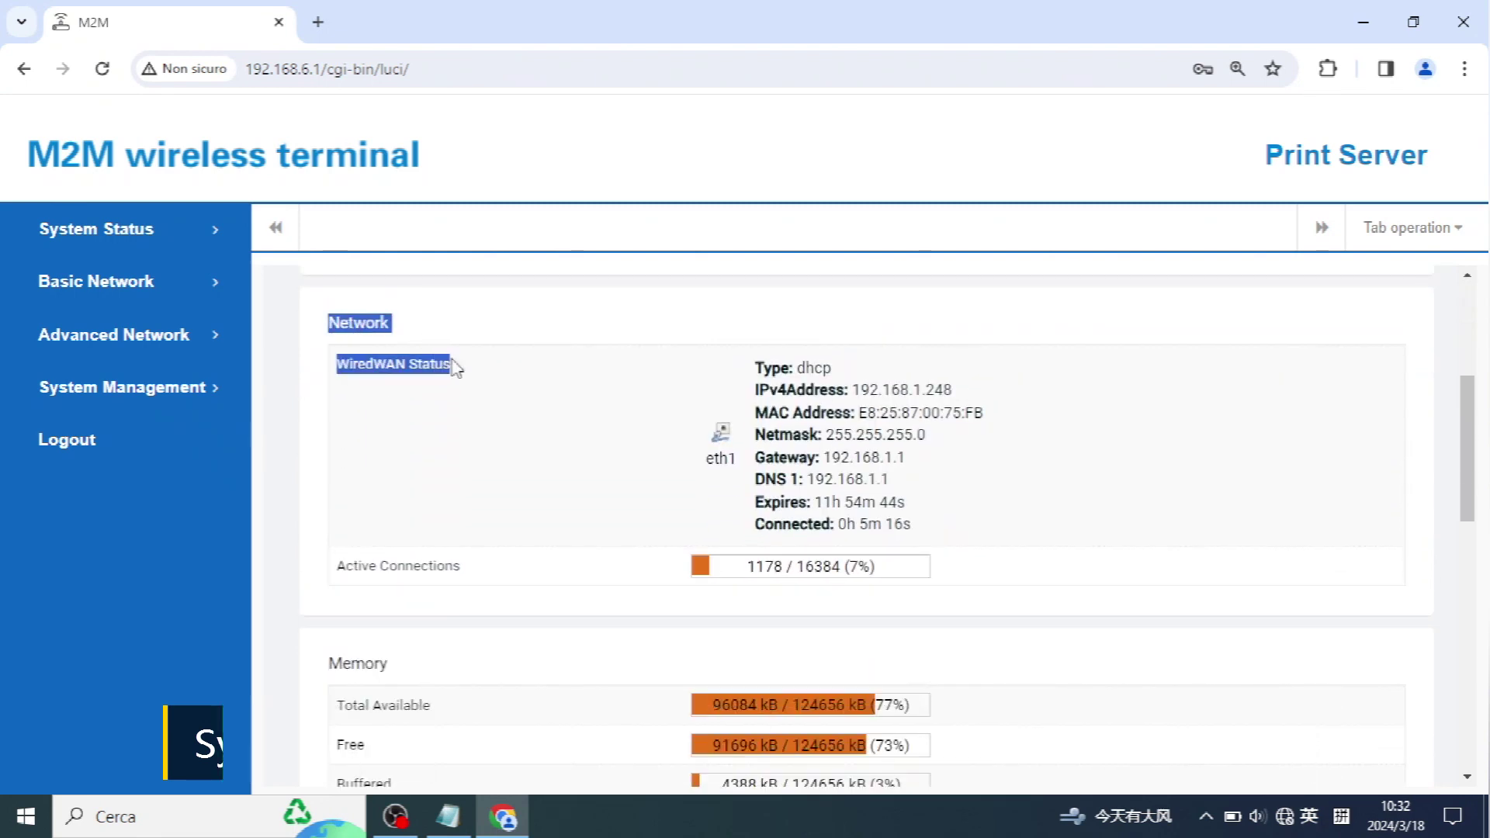
{"action": "left_click", "coordinate": [892, 392]}
{"action": "left_click_drag", "start_coordinate": [859, 385], "coordinate": [948, 390]}
{"action": "right_click", "coordinate": [953, 390]}
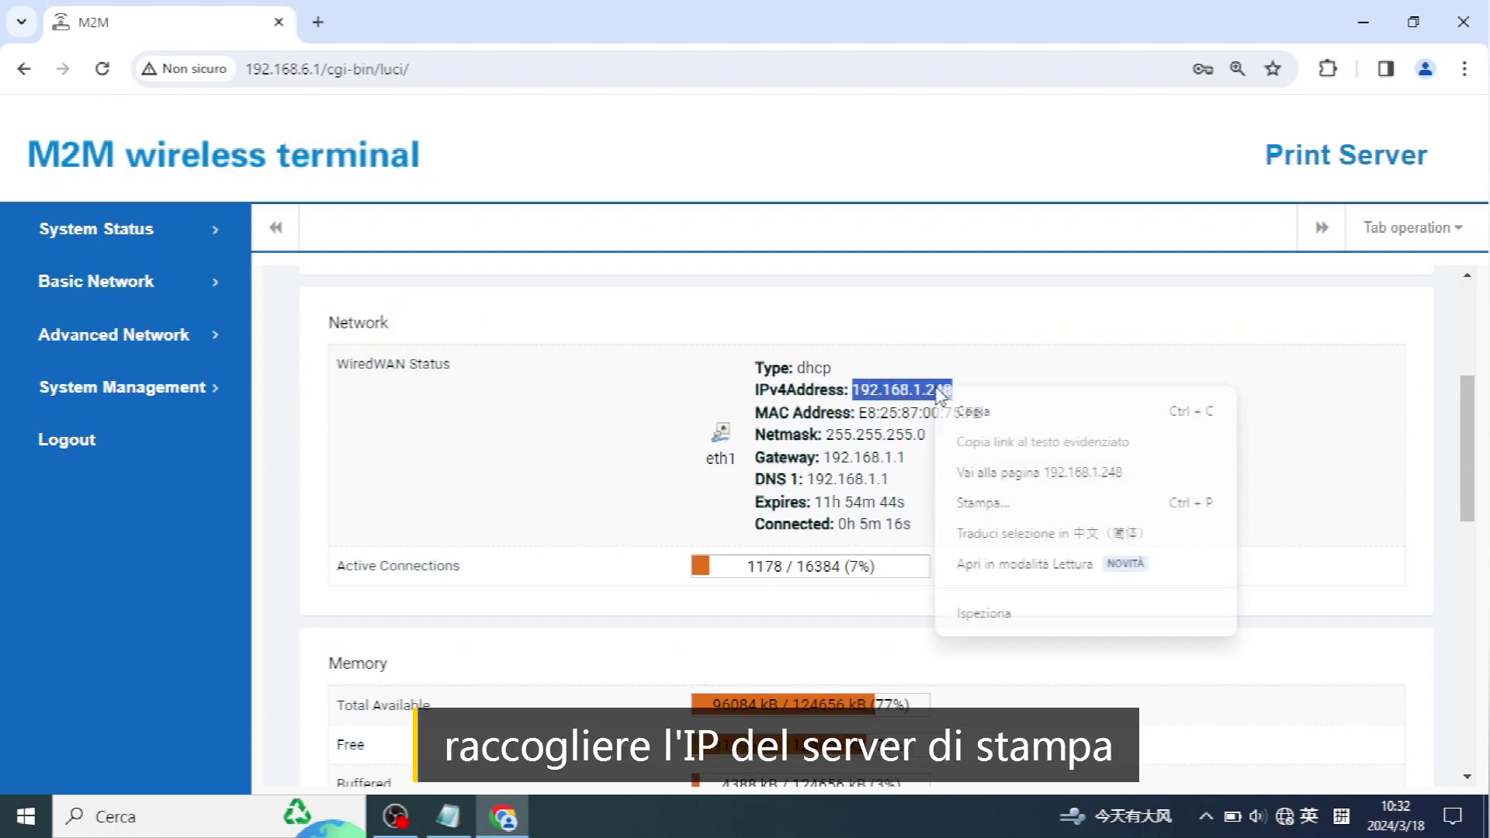
{"action": "left_click", "coordinate": [973, 411]}
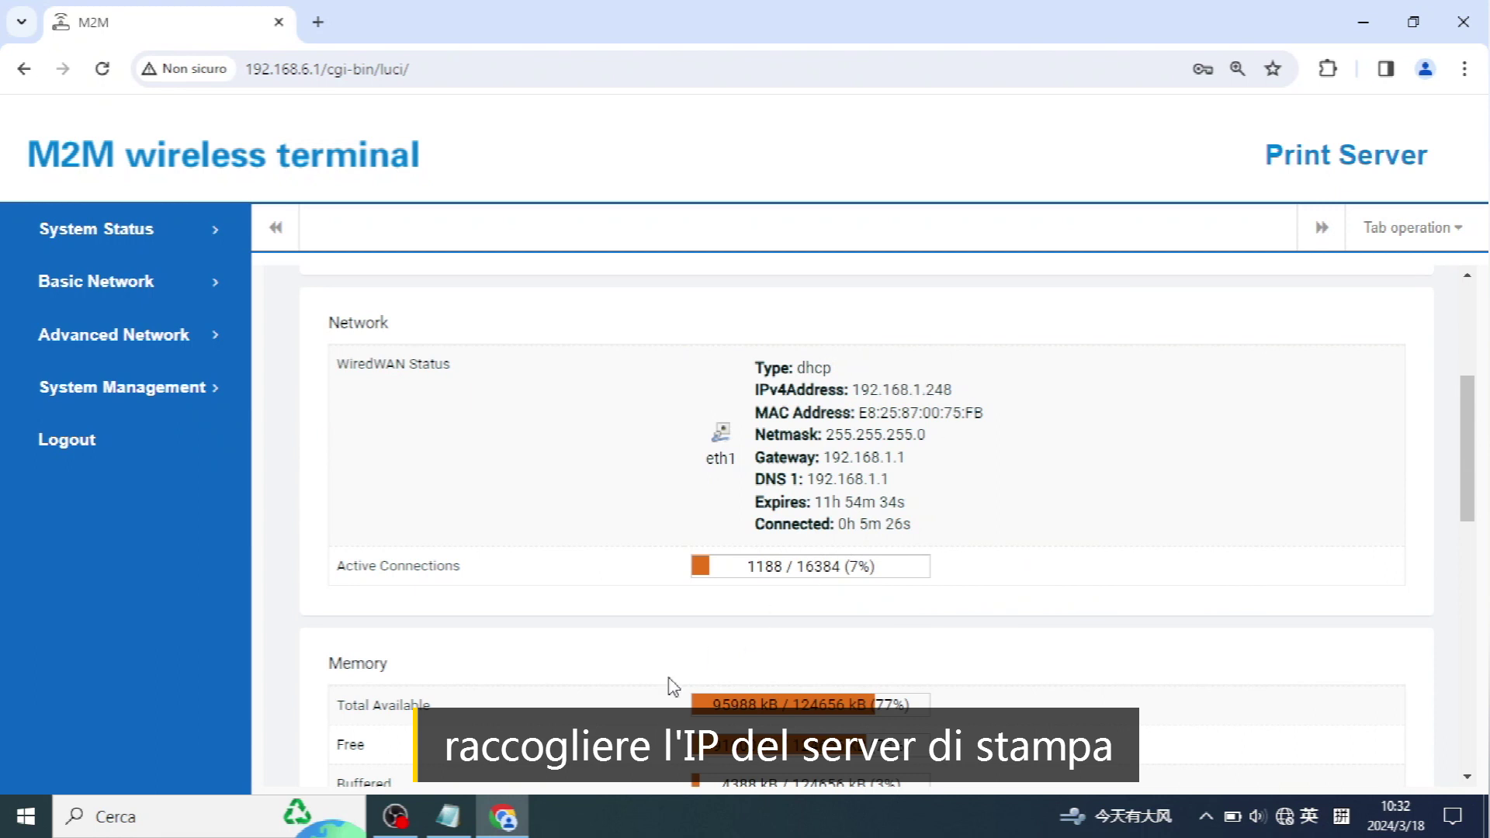
{"action": "left_click", "coordinate": [448, 816]}
{"action": "right_click", "coordinate": [131, 173]}
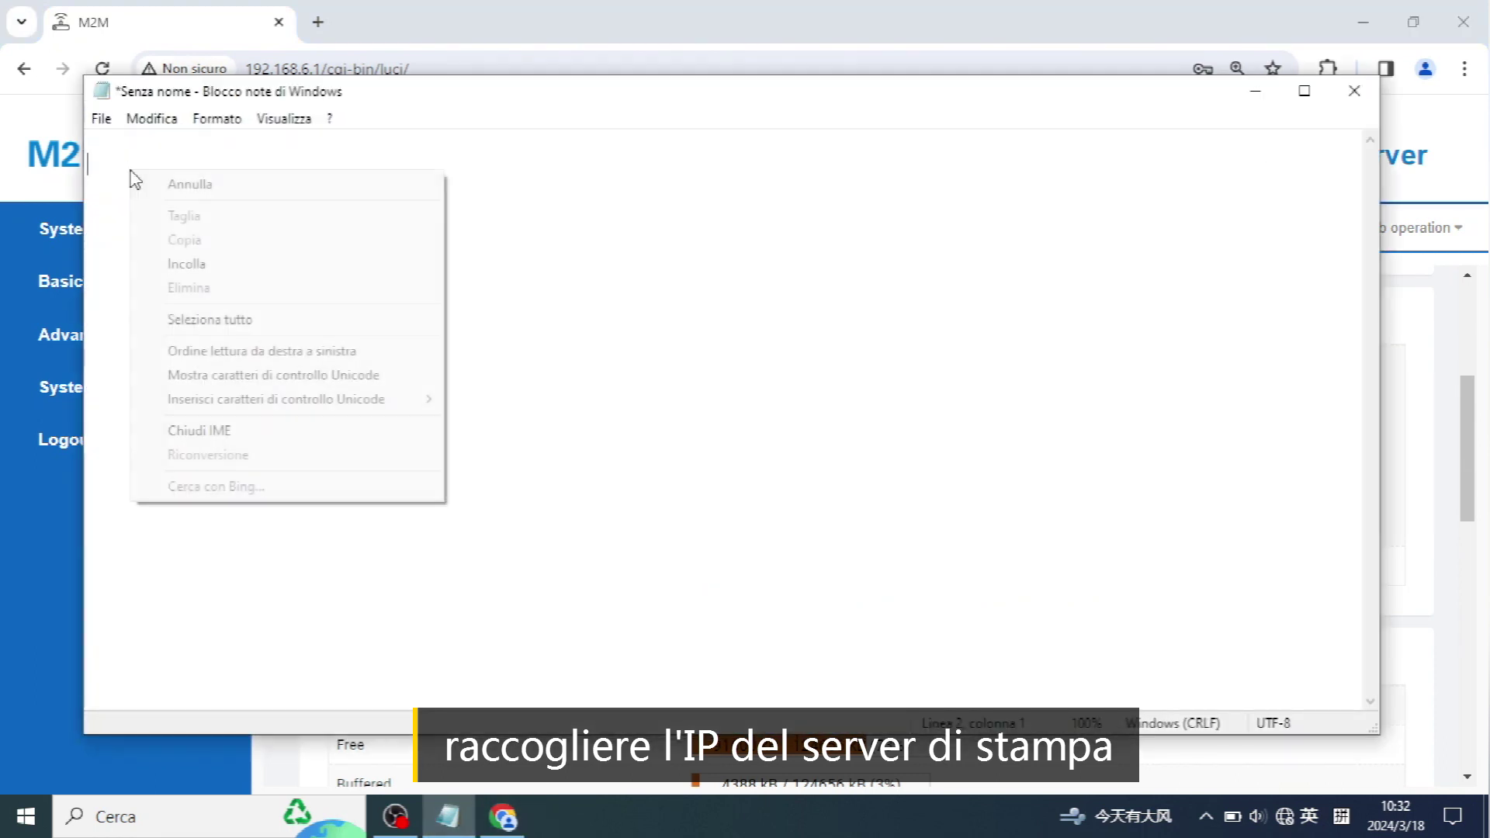
{"action": "left_click", "coordinate": [220, 264]}
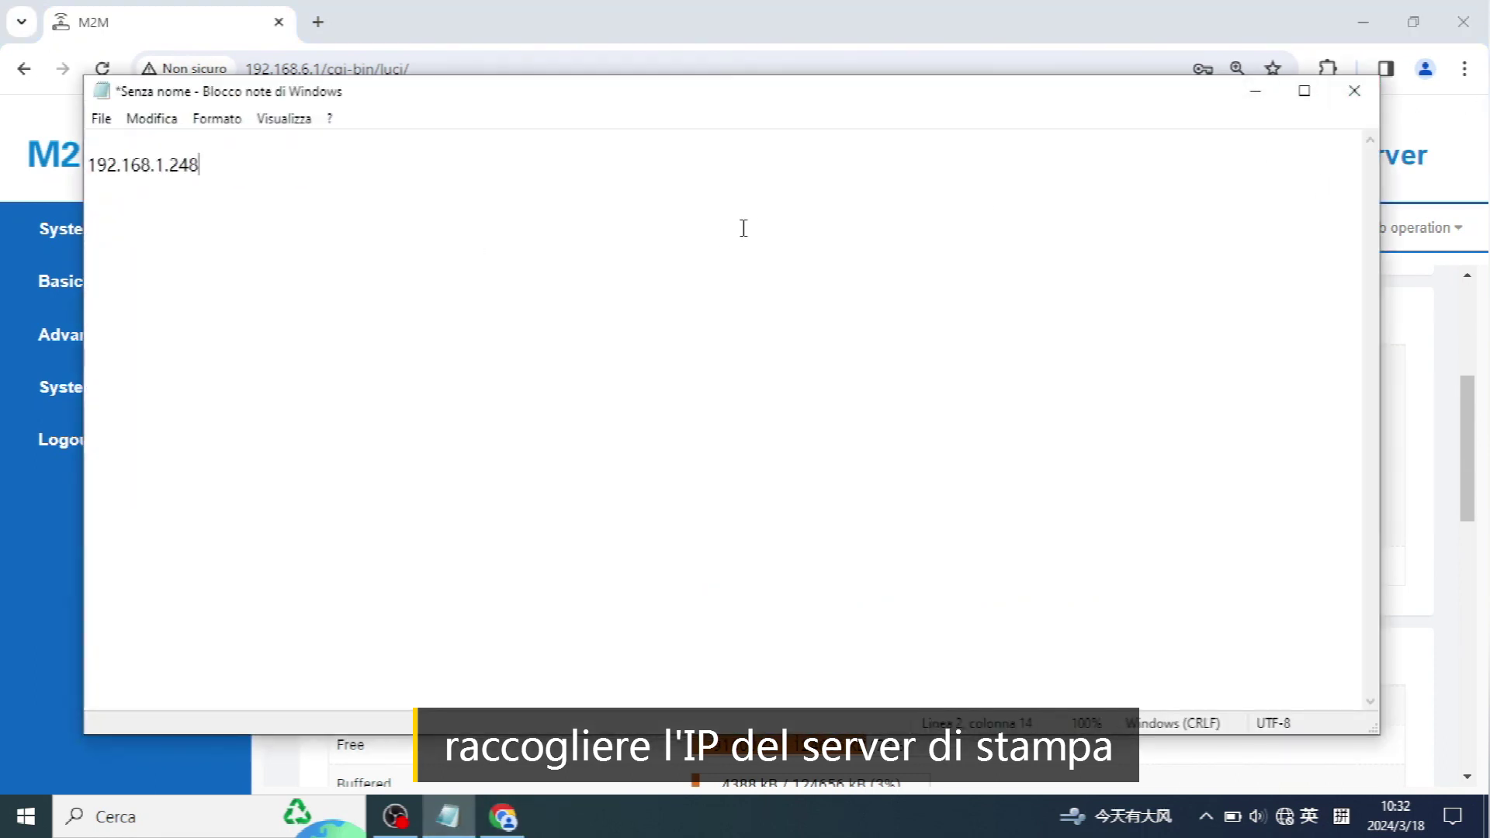
Minimize Notepad and go to the Advanced Network Print Service page
{"action": "left_click", "coordinate": [1255, 91]}
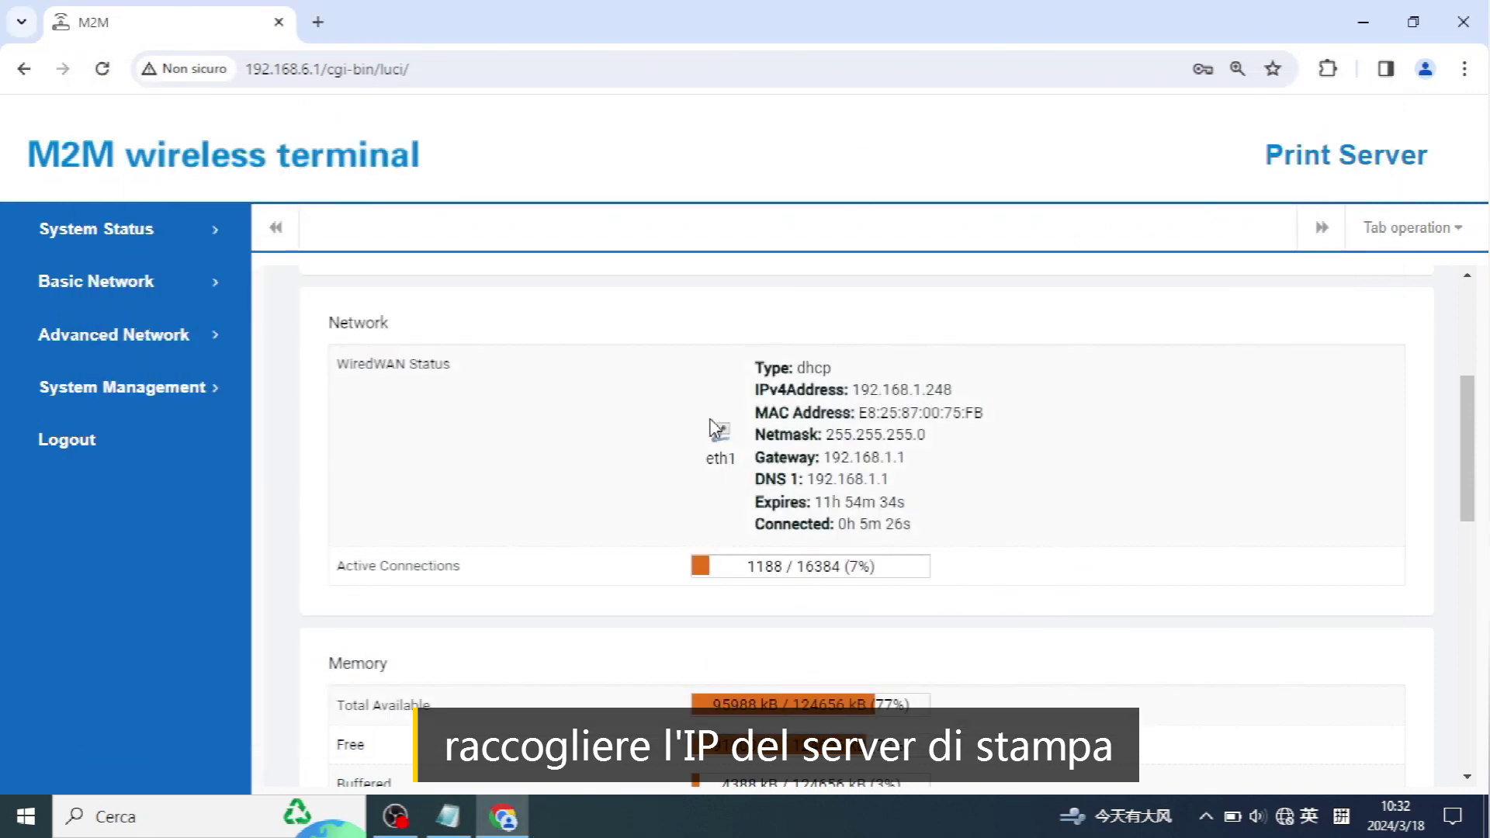
{"action": "scroll", "coordinate": [705, 420], "scroll_direction": "up", "scroll_amount": 2}
{"action": "scroll", "coordinate": [706, 421], "scroll_direction": "down", "scroll_amount": 1}
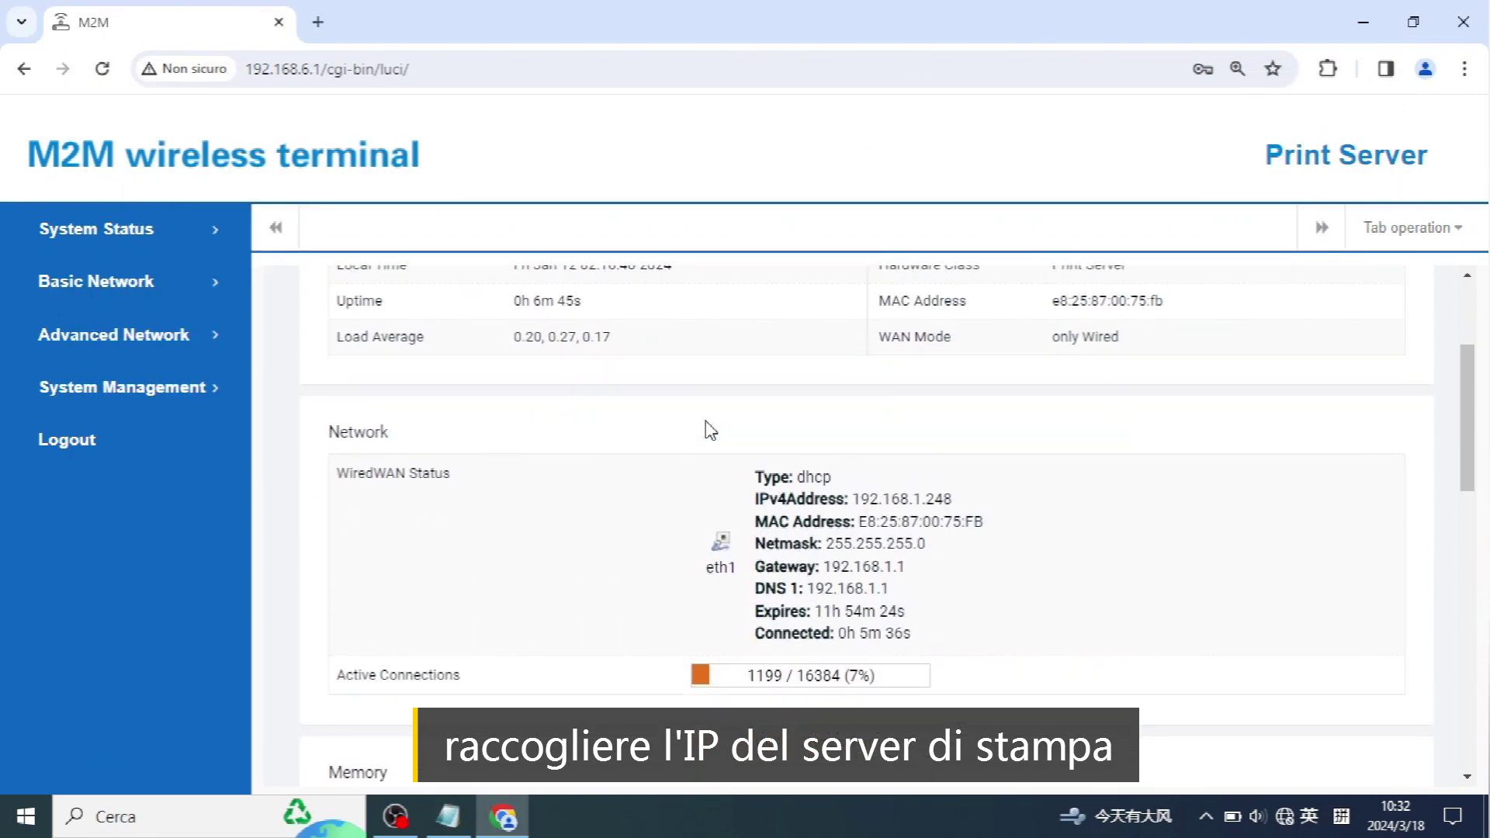
{"action": "left_click", "coordinate": [108, 335]}
{"action": "left_click", "coordinate": [138, 567]}
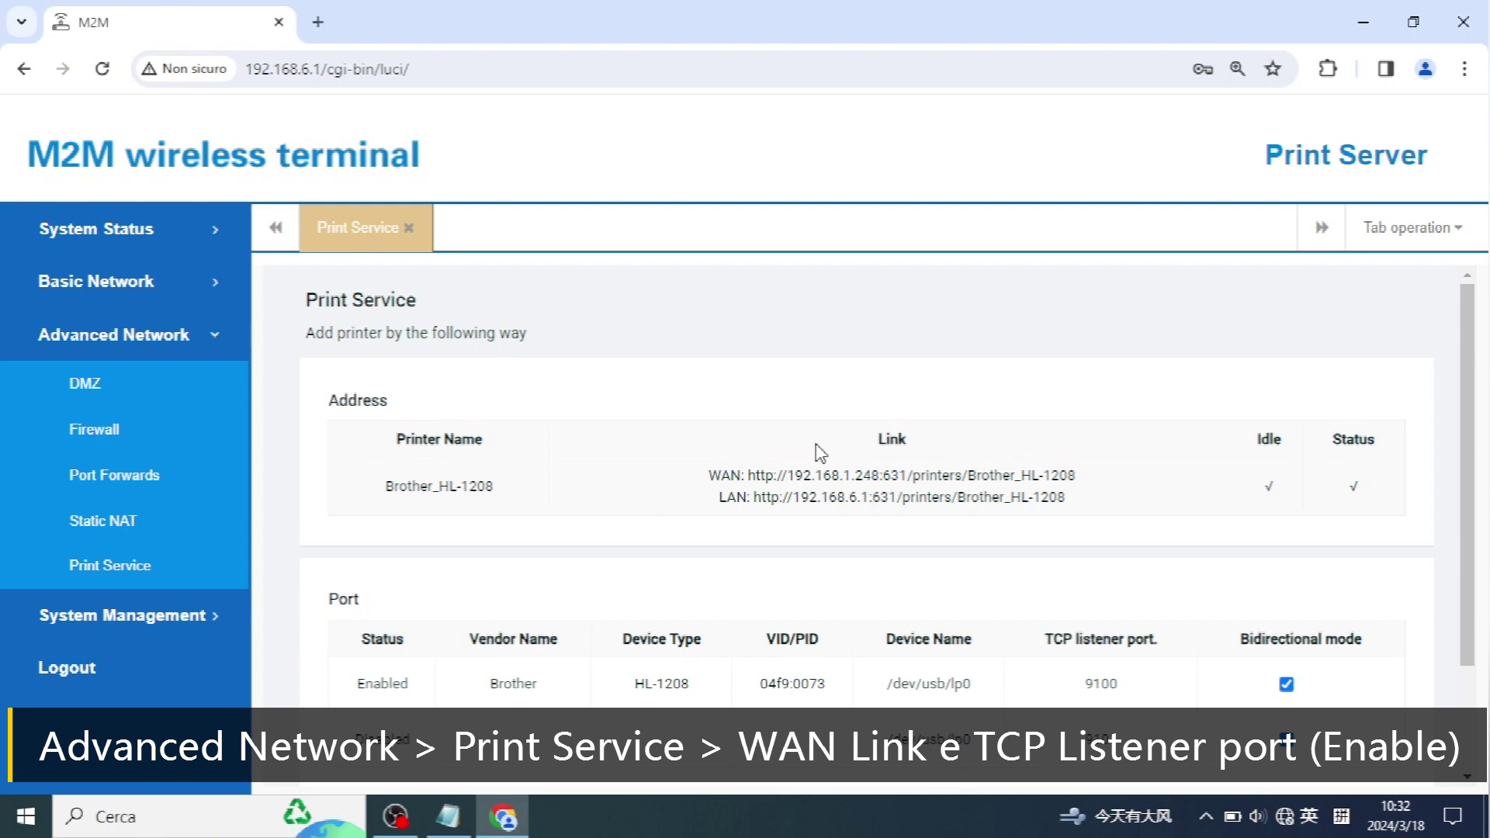
Copy the TCP listener port 9100 into the Notepad note
{"action": "scroll", "coordinate": [407, 543], "scroll_direction": "down", "scroll_amount": 2}
{"action": "left_click_drag", "start_coordinate": [352, 547], "coordinate": [421, 545]}
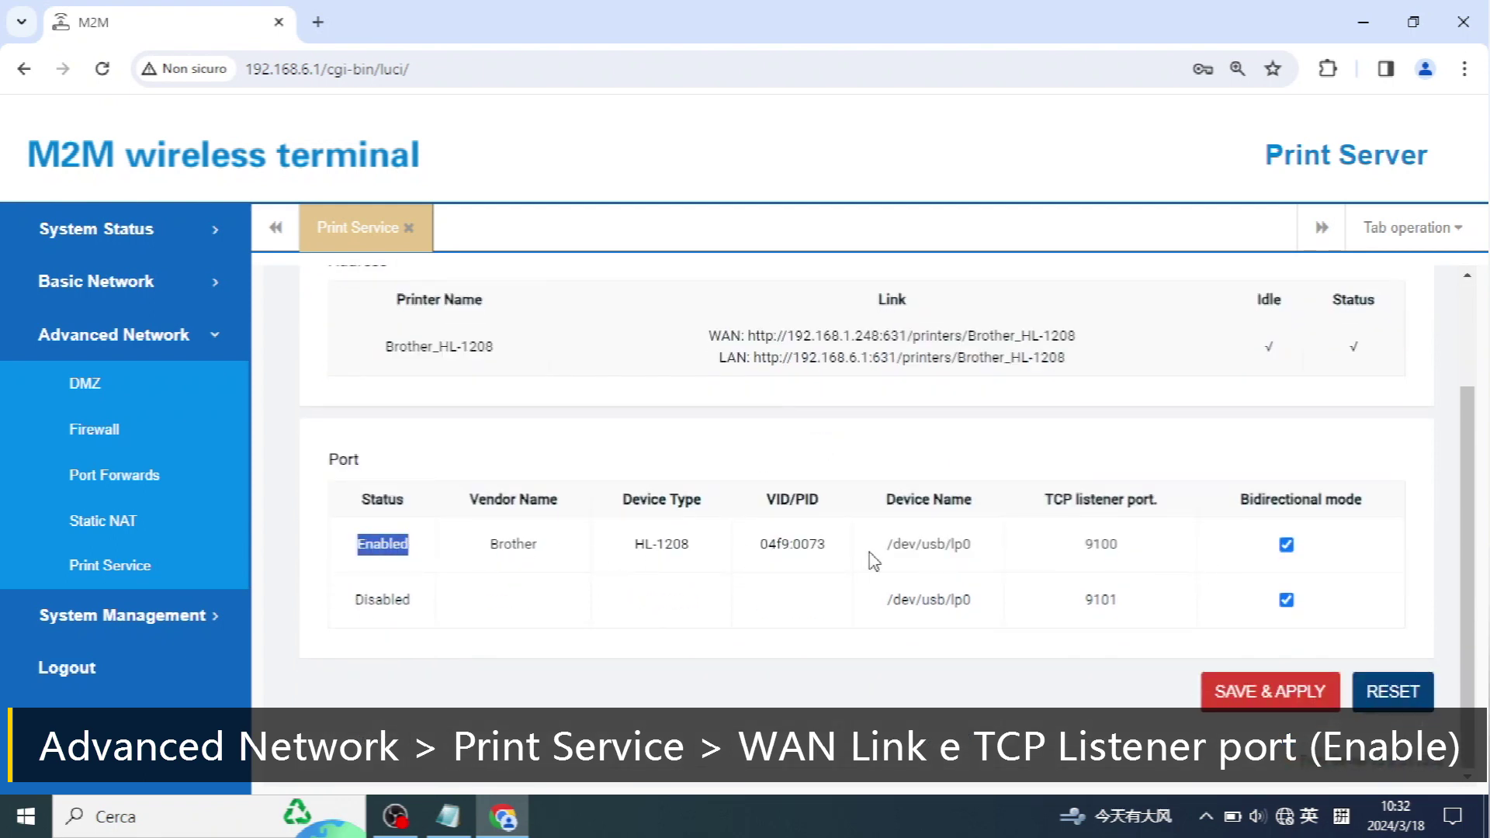
{"action": "left_click_drag", "start_coordinate": [628, 543], "coordinate": [698, 543]}
{"action": "left_click", "coordinate": [1105, 546]}
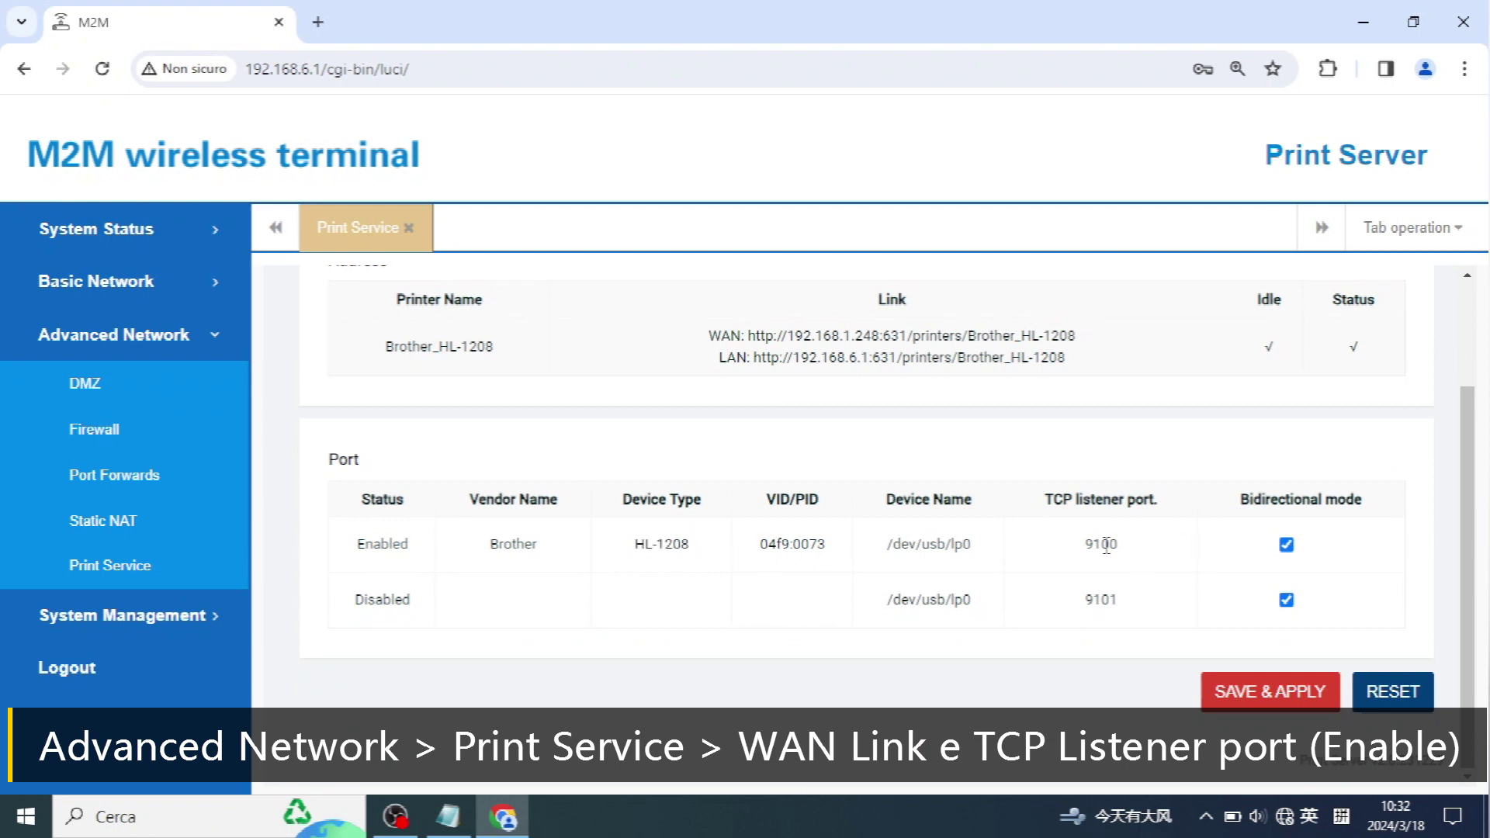
{"action": "double_click", "coordinate": [1096, 545]}
{"action": "right_click", "coordinate": [1095, 545]}
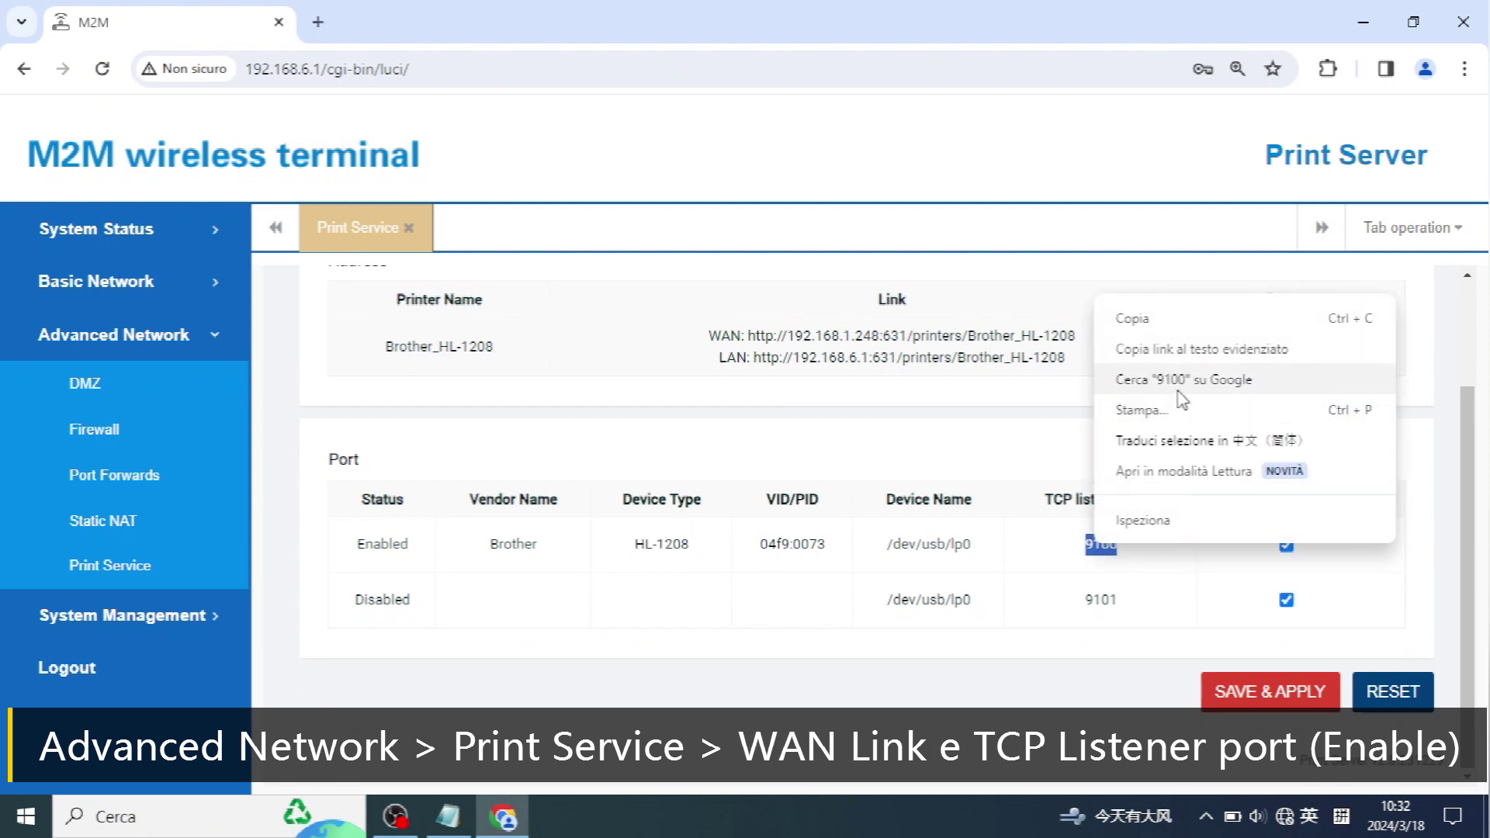
{"action": "left_click", "coordinate": [1132, 319]}
{"action": "left_click", "coordinate": [447, 816]}
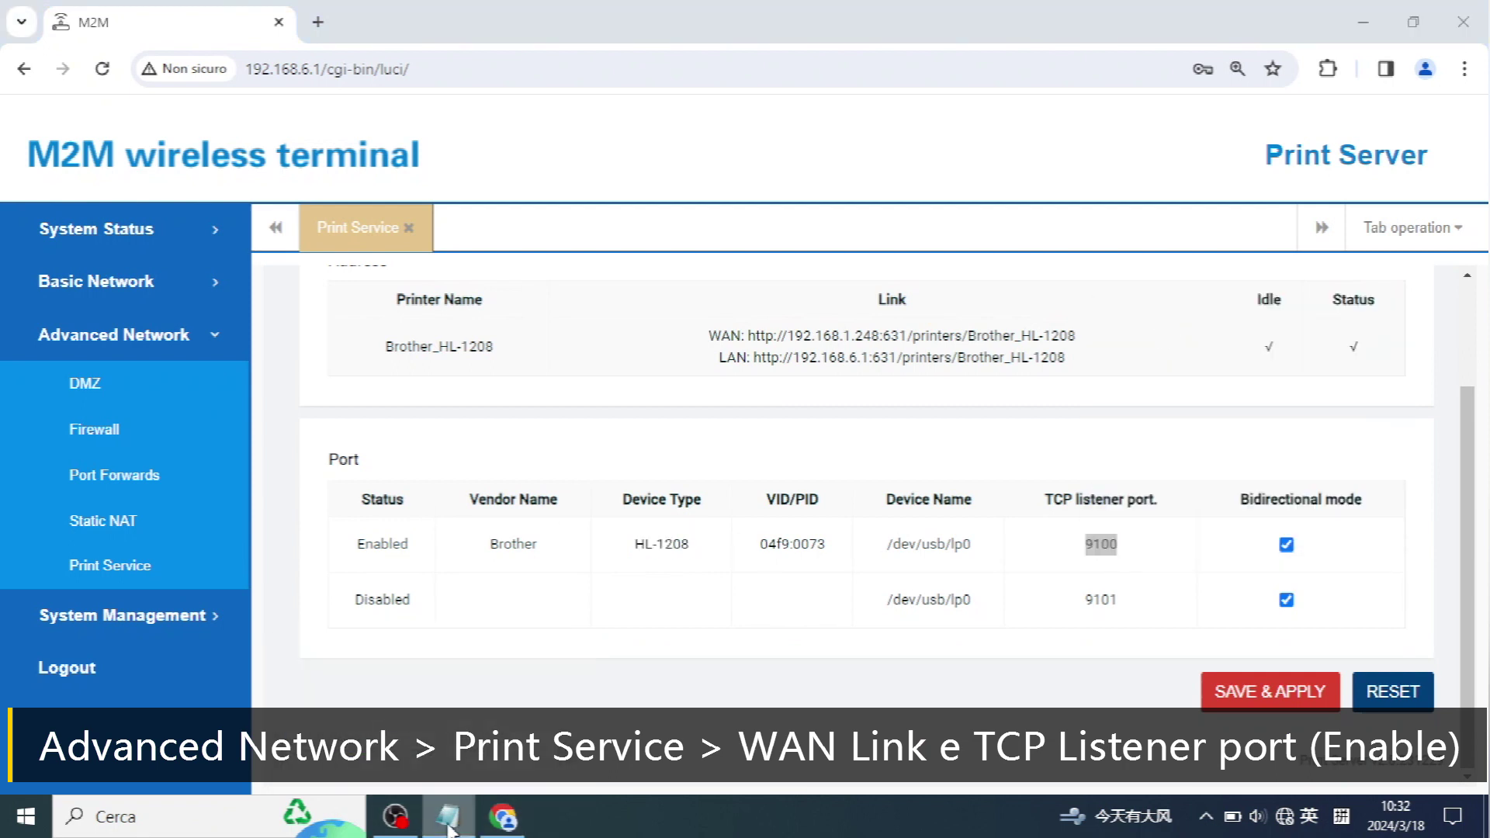
{"action": "right_click", "coordinate": [111, 204]}
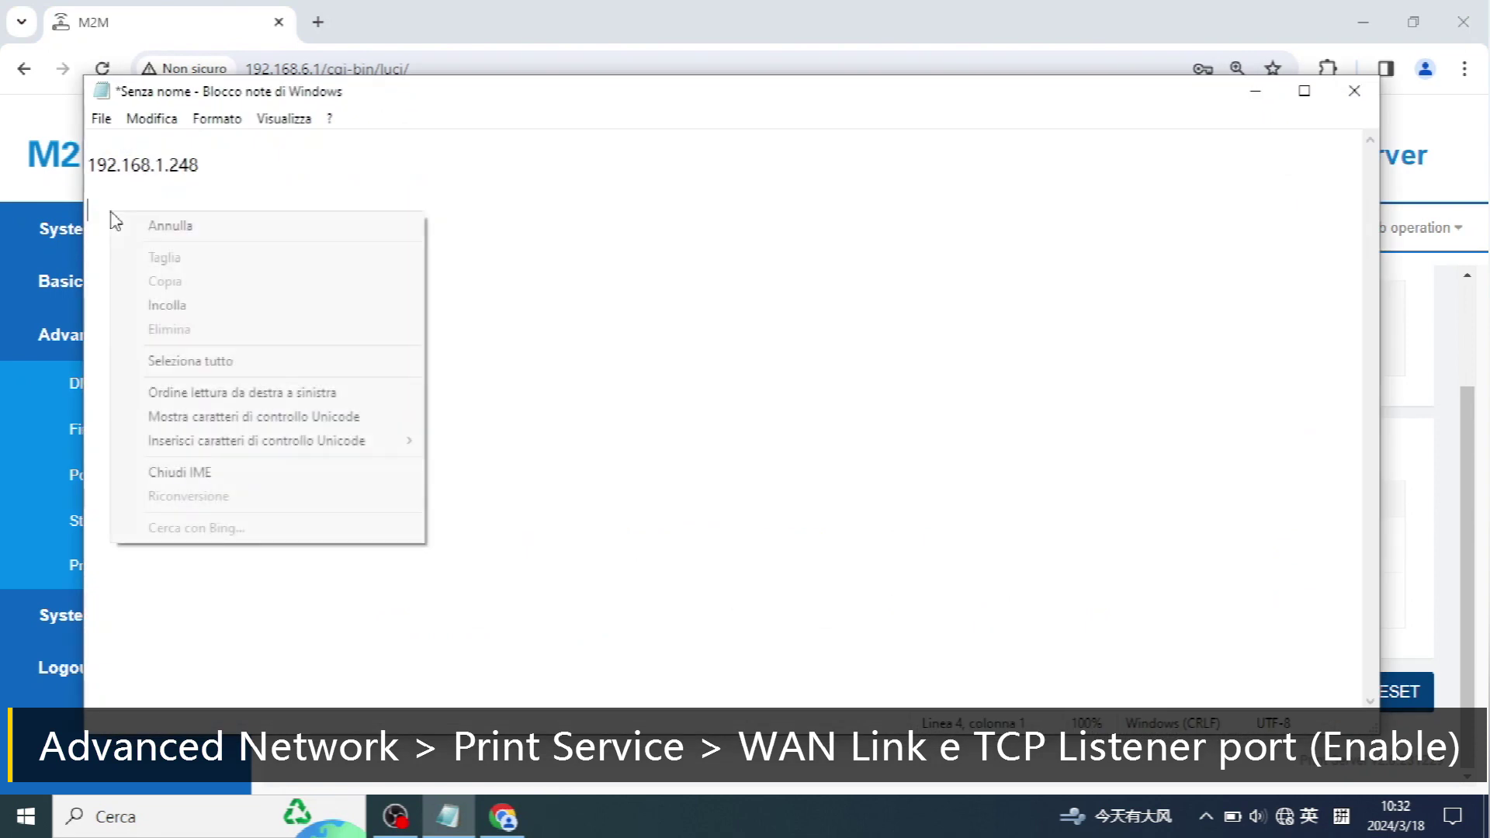
{"action": "left_click", "coordinate": [180, 304]}
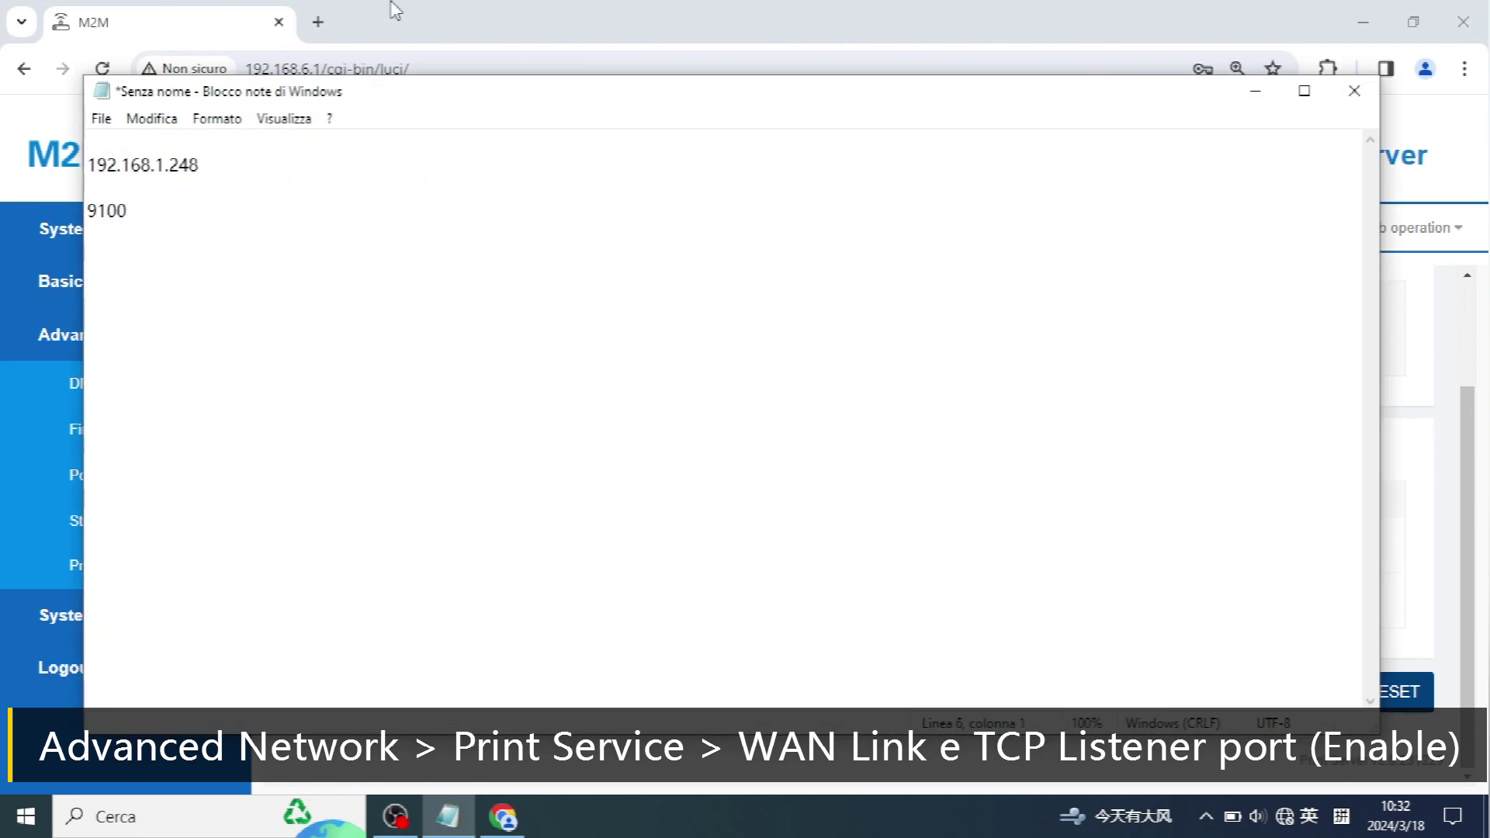
{"action": "left_click", "coordinate": [396, 10]}
{"action": "scroll", "coordinate": [954, 426], "scroll_direction": "up", "scroll_amount": 2}
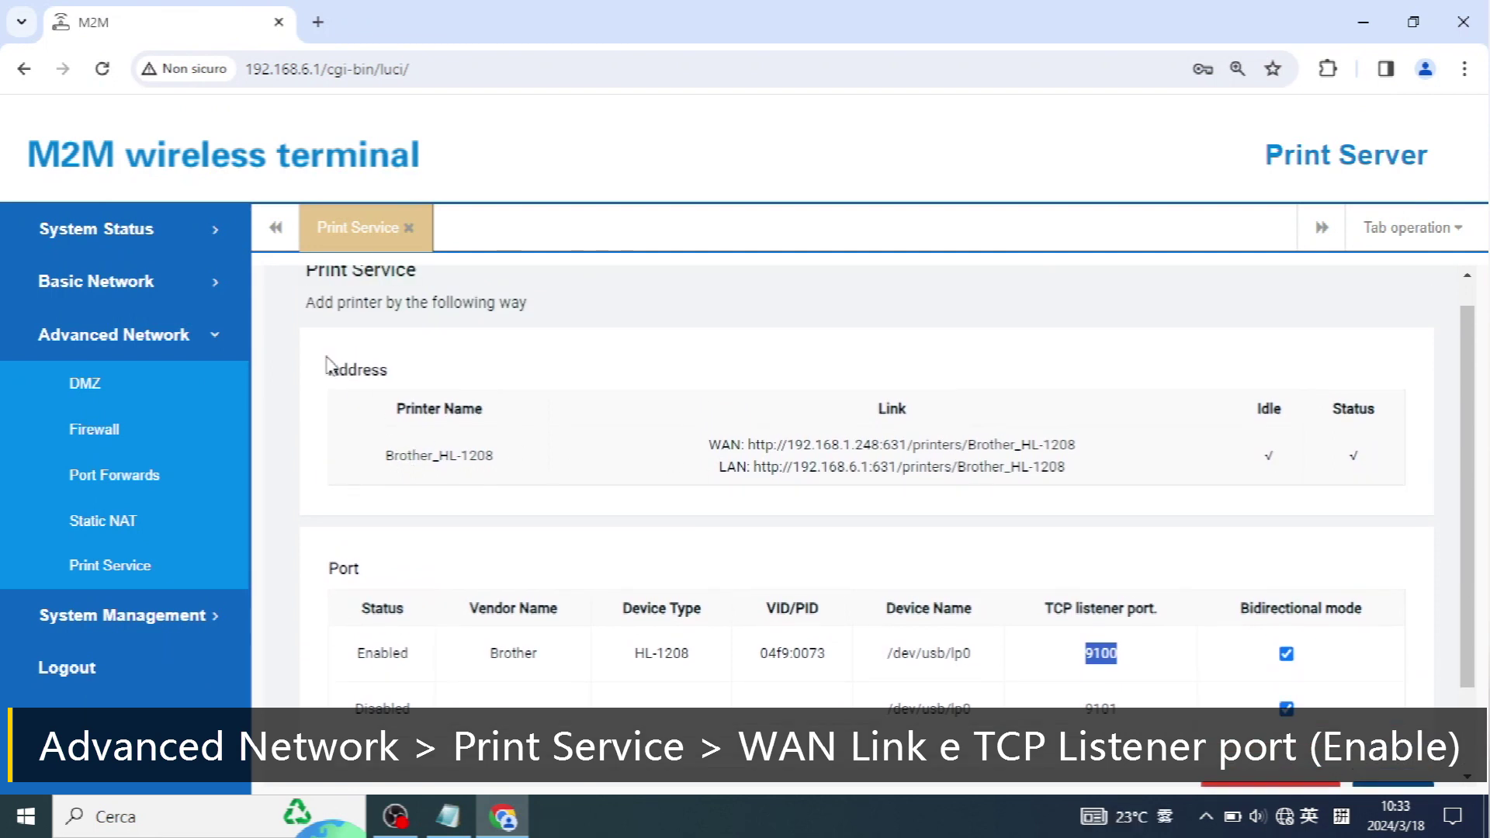
{"action": "scroll", "coordinate": [327, 363], "scroll_direction": "up", "scroll_amount": 1}
{"action": "left_click_drag", "start_coordinate": [339, 399], "coordinate": [526, 487]}
{"action": "left_click", "coordinate": [622, 467]}
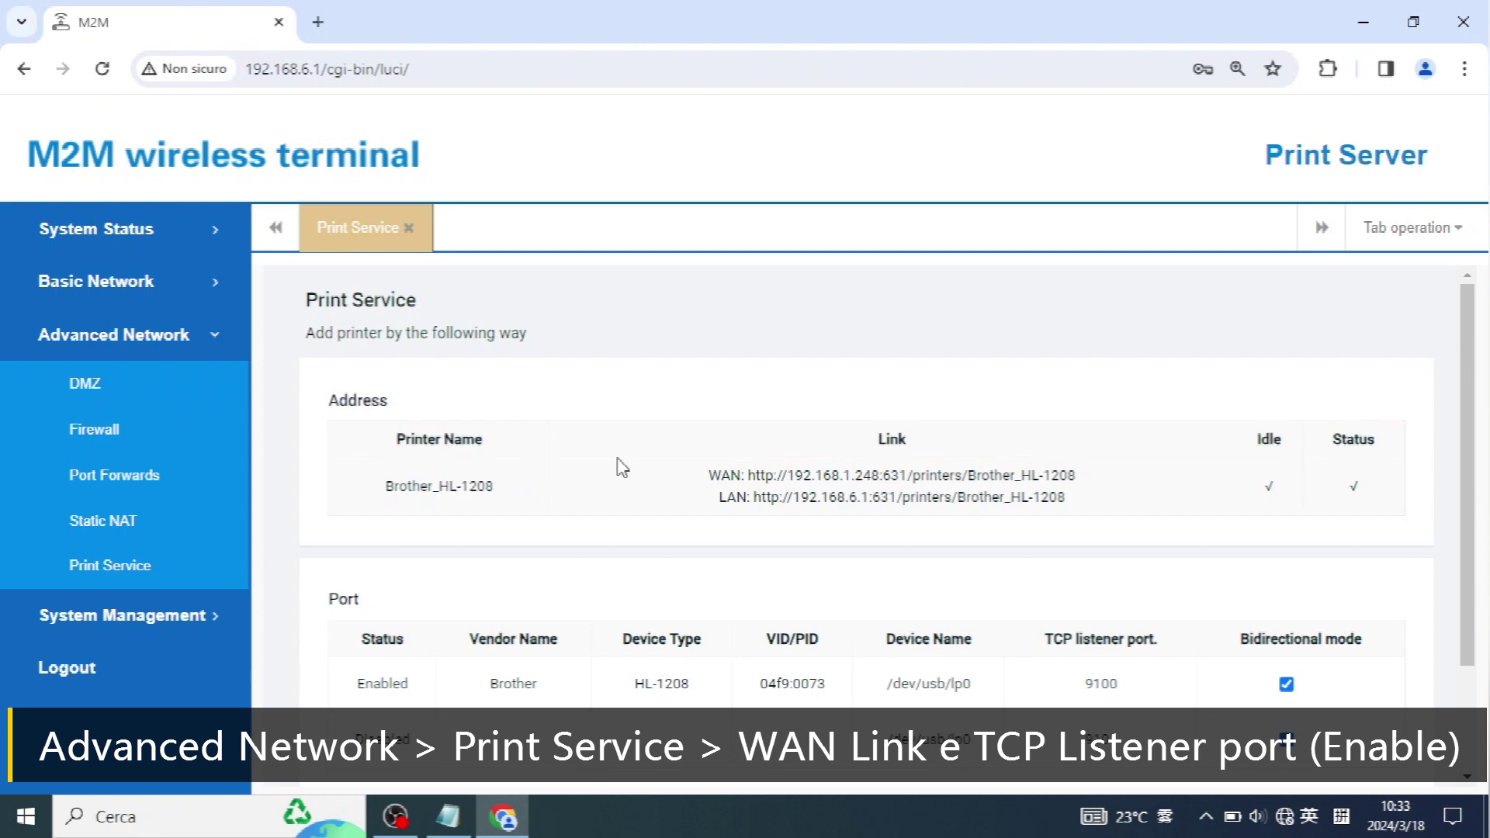
{"action": "left_click_drag", "start_coordinate": [710, 475], "coordinate": [1088, 478]}
{"action": "left_click", "coordinate": [757, 472]}
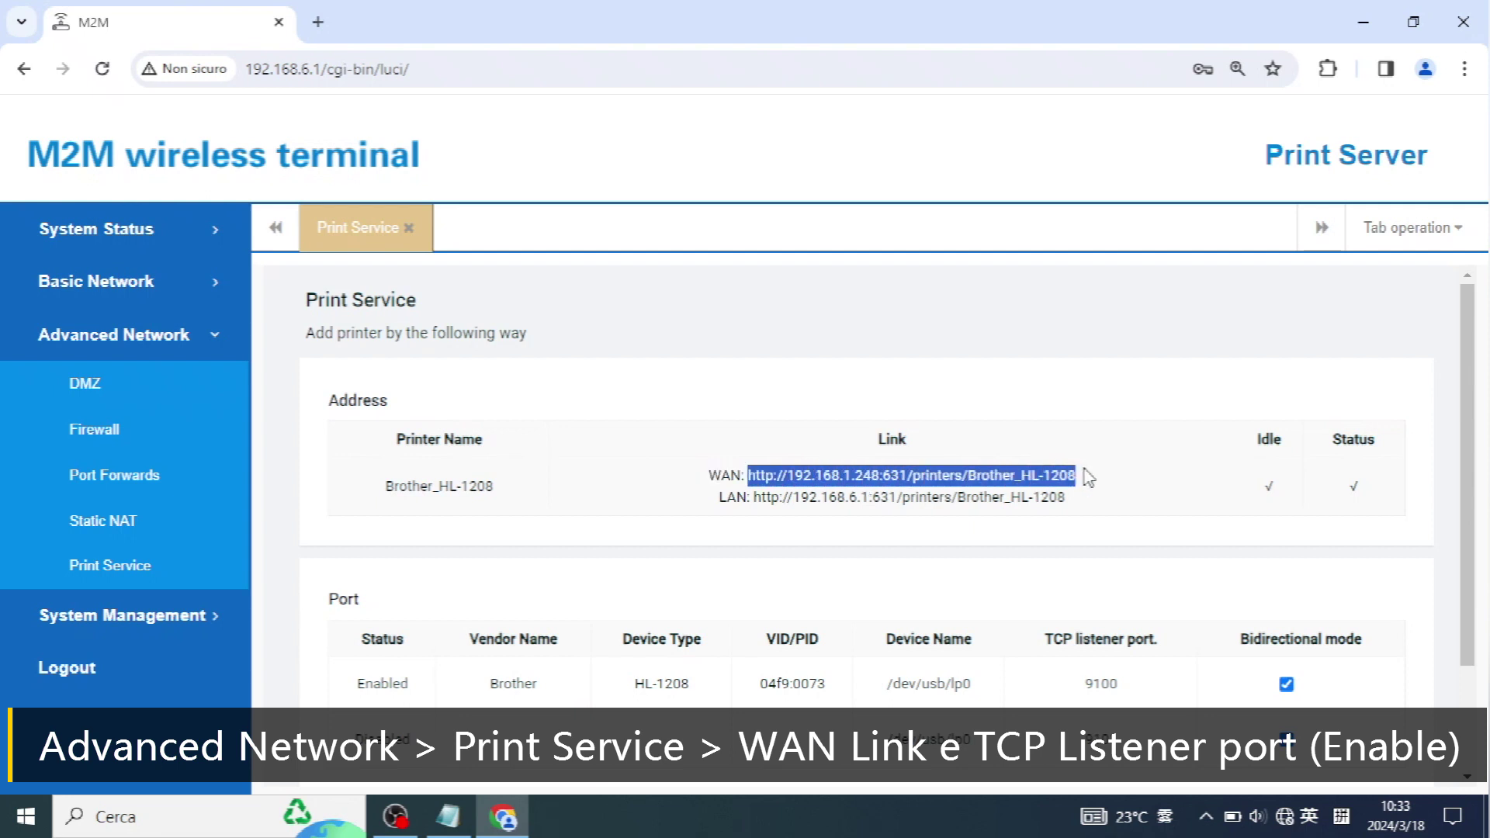
{"action": "right_click", "coordinate": [1048, 471]}
{"action": "left_click", "coordinate": [765, 491]}
{"action": "left_click", "coordinate": [448, 817]}
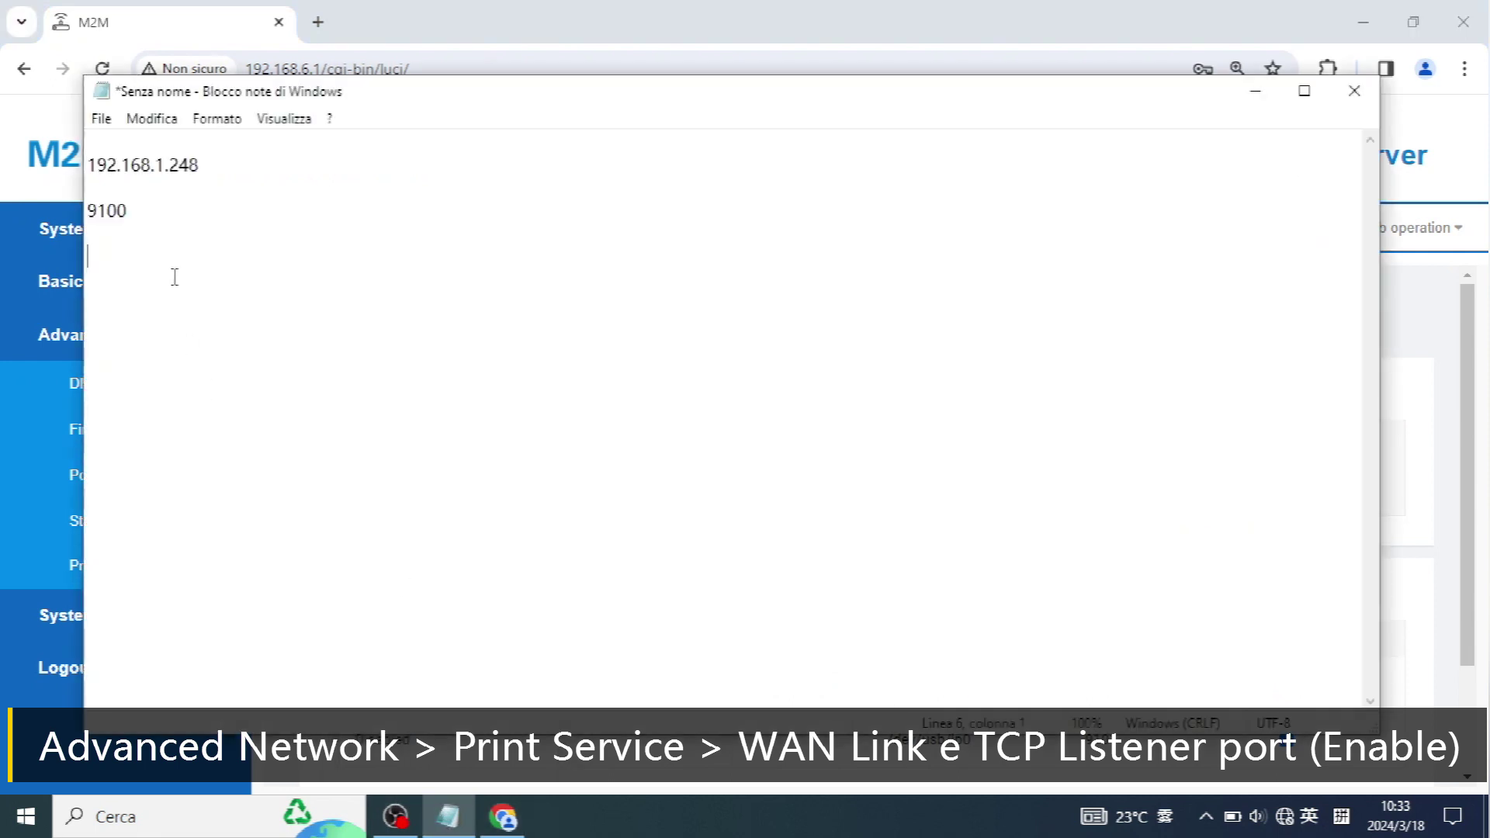
{"action": "right_click", "coordinate": [111, 249]}
{"action": "left_click", "coordinate": [223, 355]}
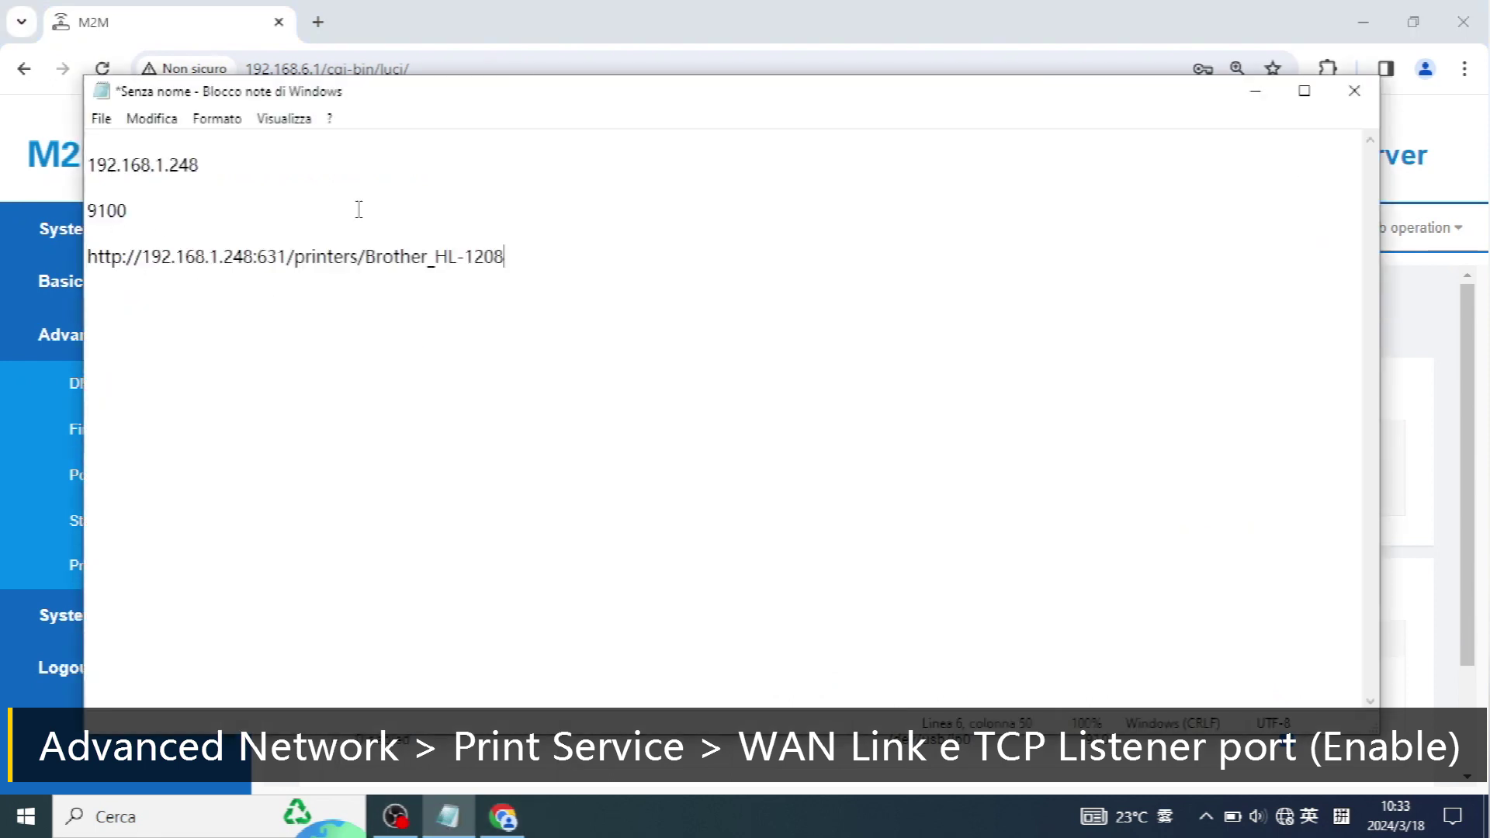
{"action": "left_click", "coordinate": [733, 9]}
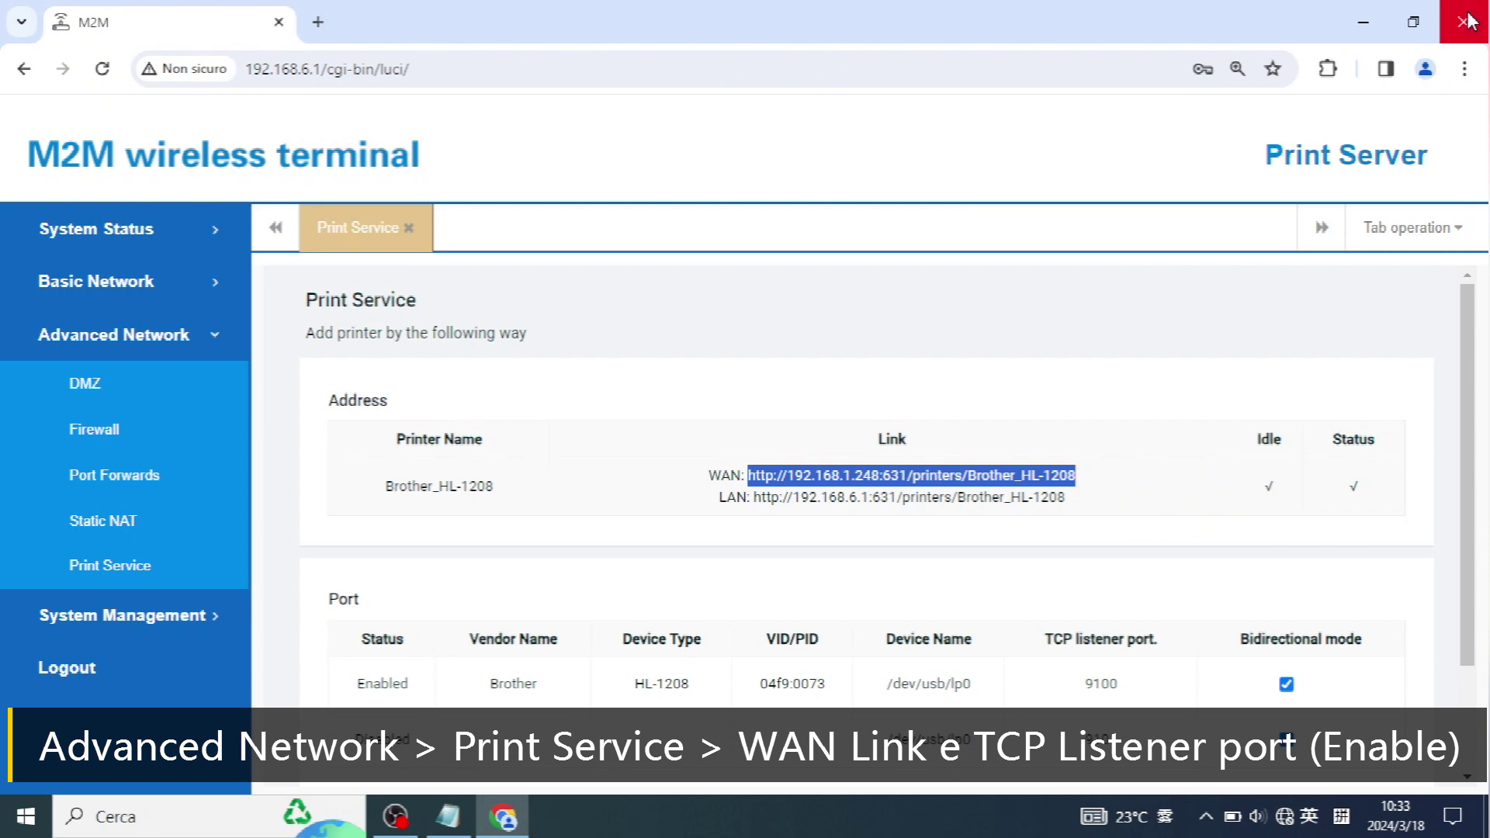
Close the browser, minimize the notes, and connect to the xike Wi-Fi network
{"action": "left_click", "coordinate": [1468, 31]}
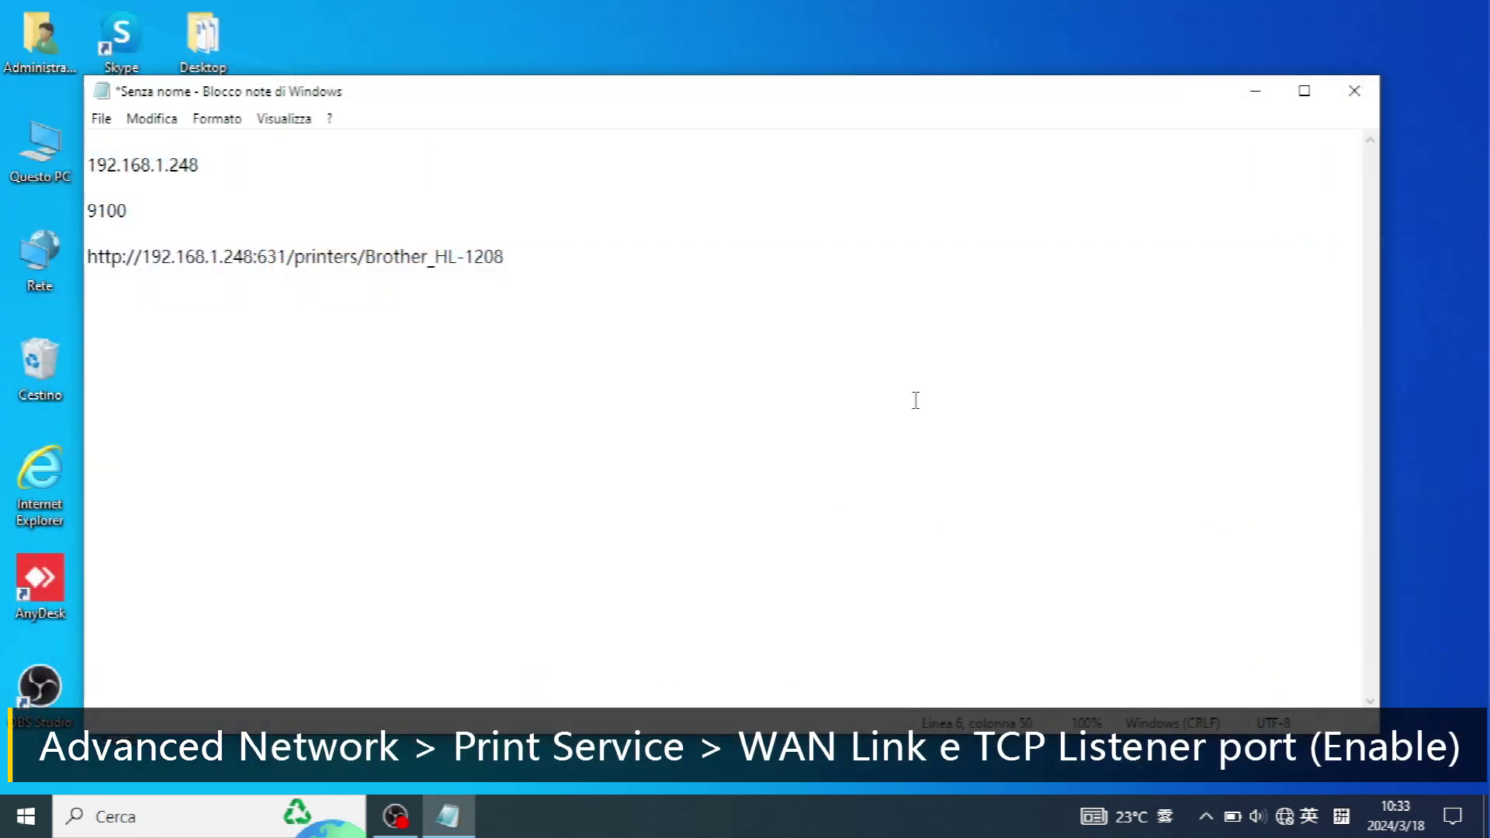
{"action": "left_click", "coordinate": [1248, 93]}
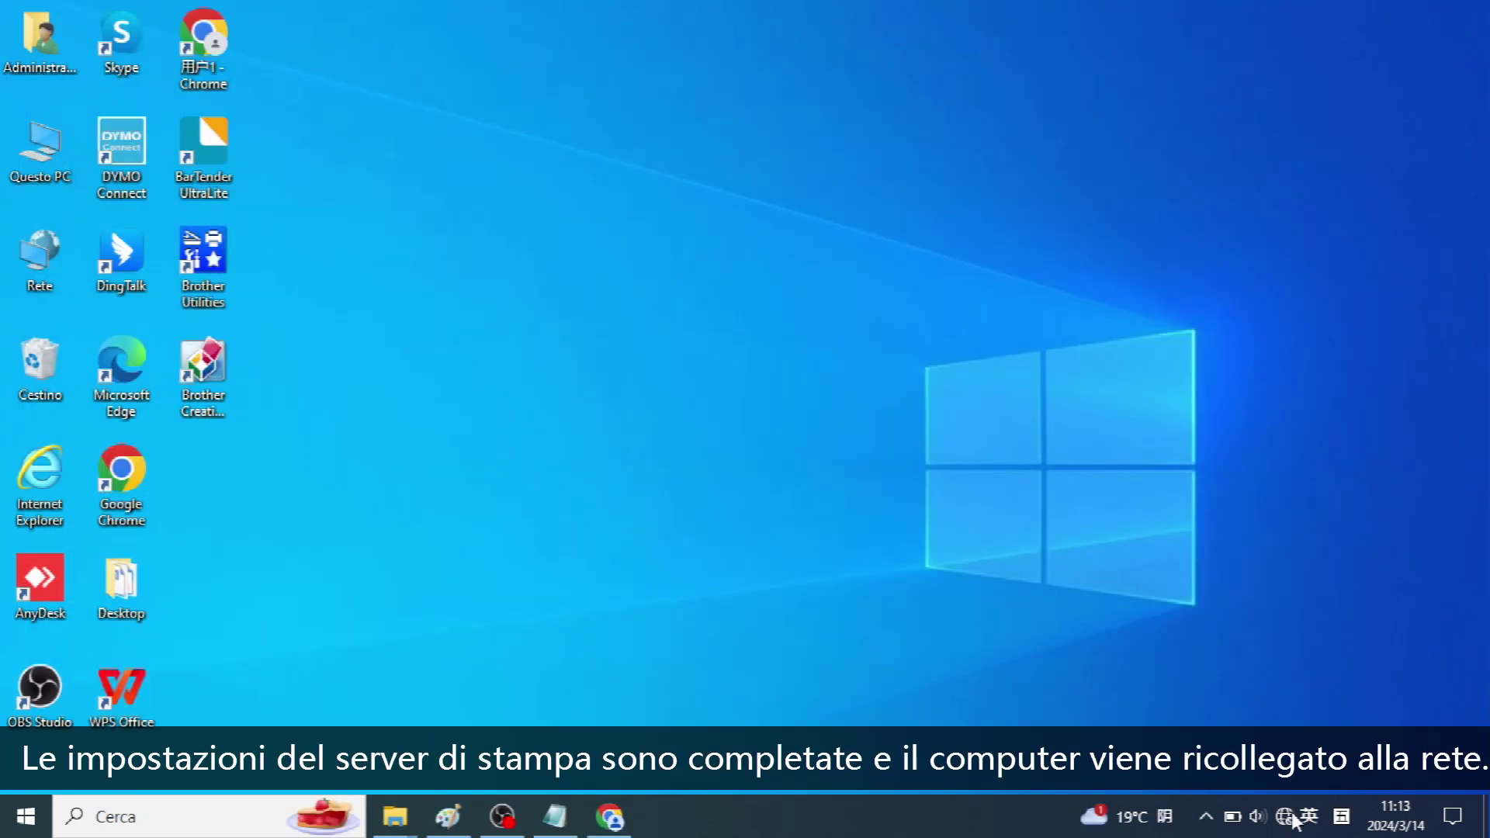
{"action": "left_click", "coordinate": [1285, 816]}
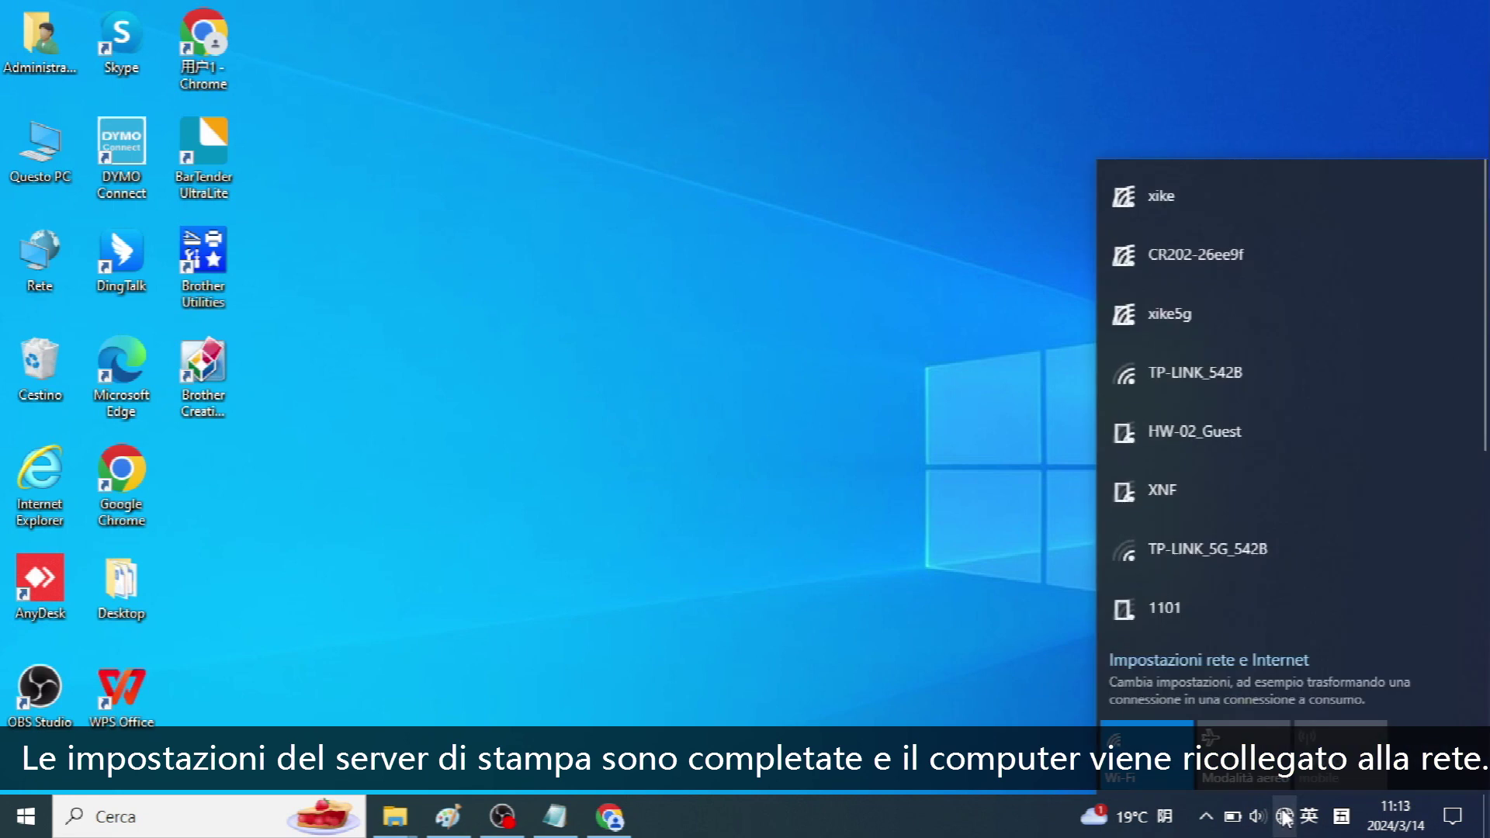
{"action": "left_click", "coordinate": [1231, 187]}
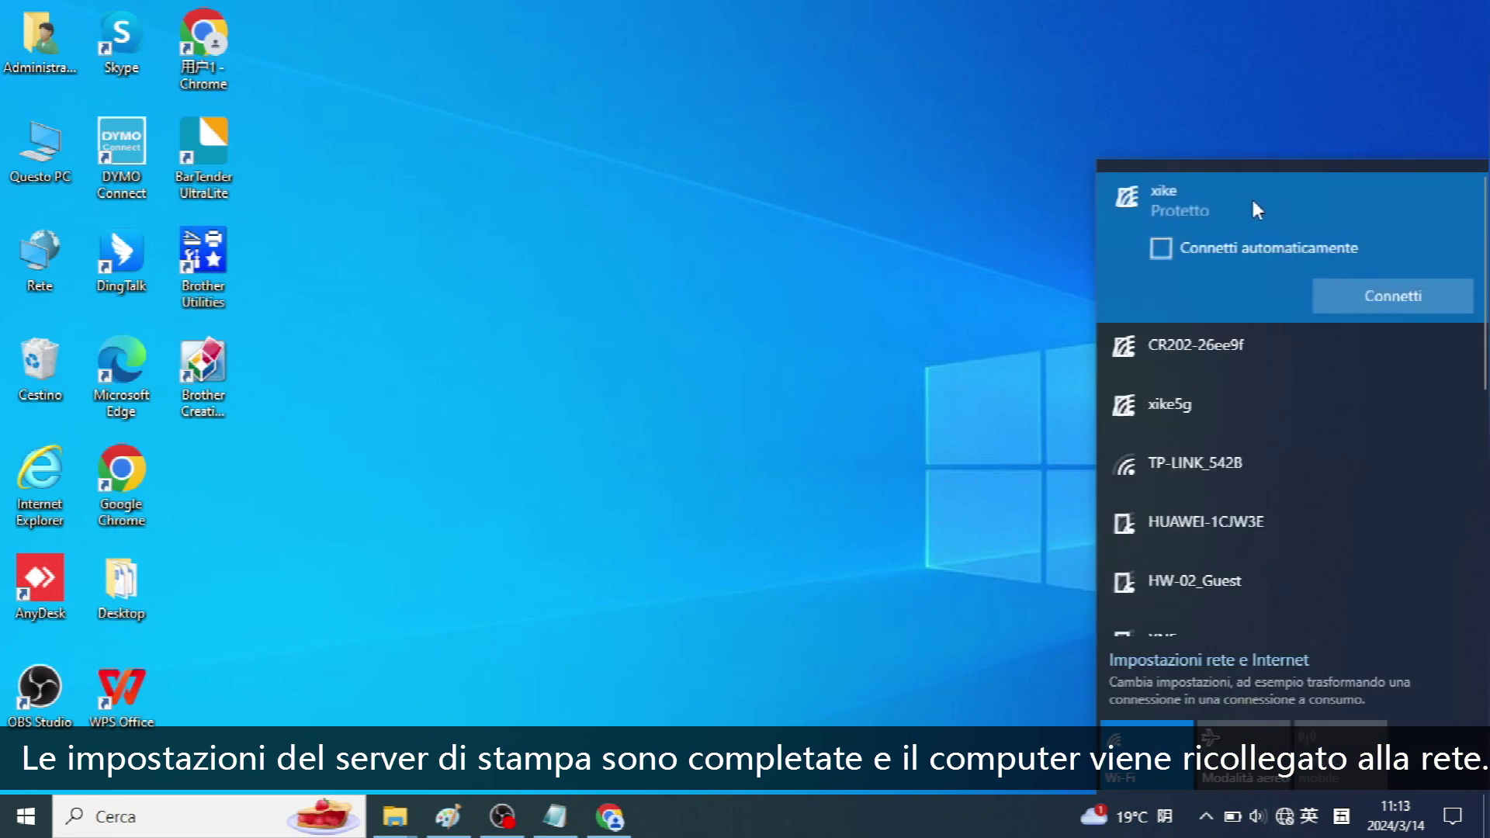
{"action": "left_click", "coordinate": [1385, 292]}
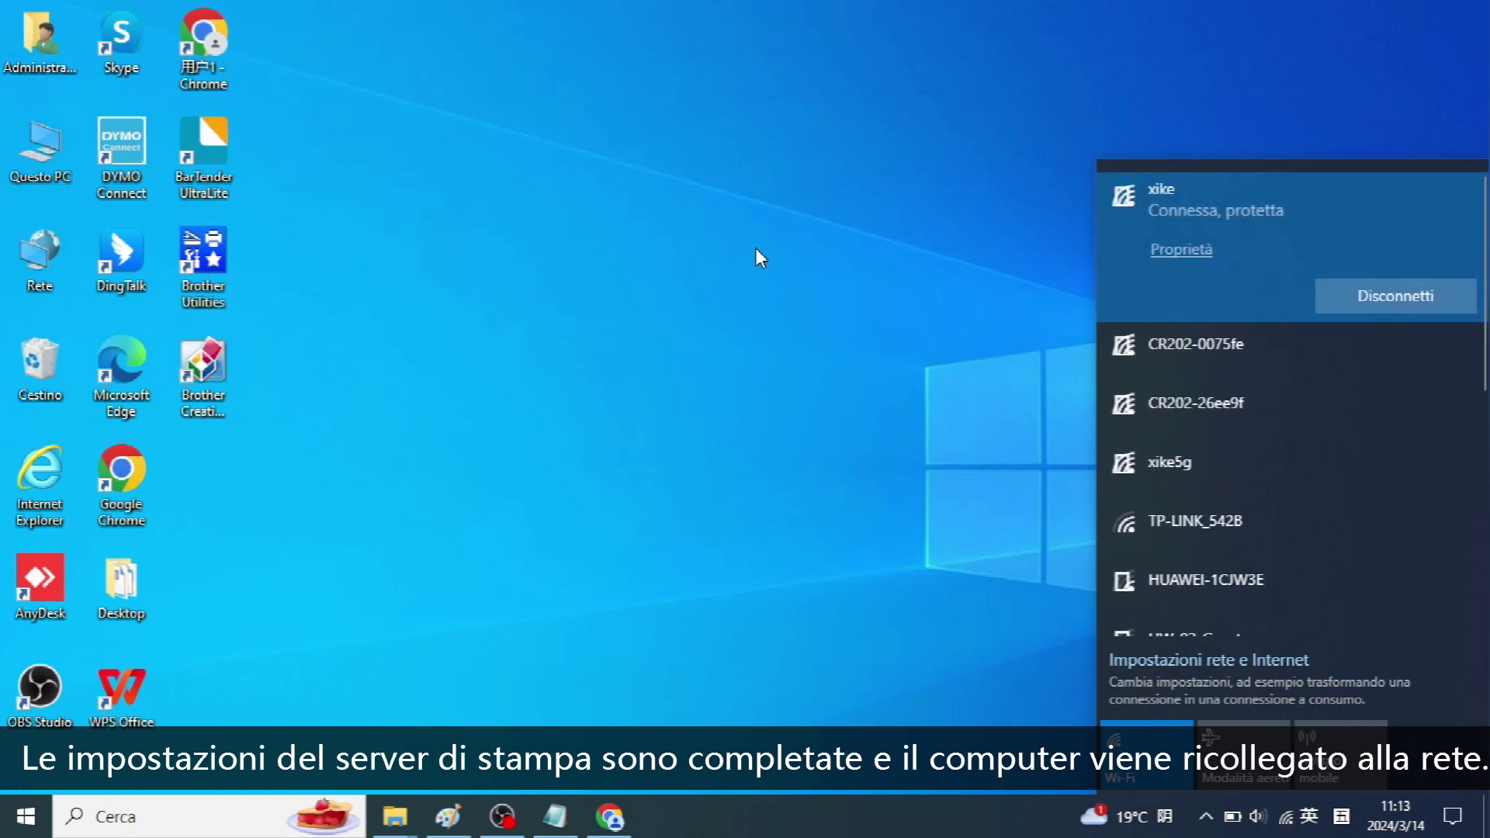
{"action": "left_click", "coordinate": [625, 328]}
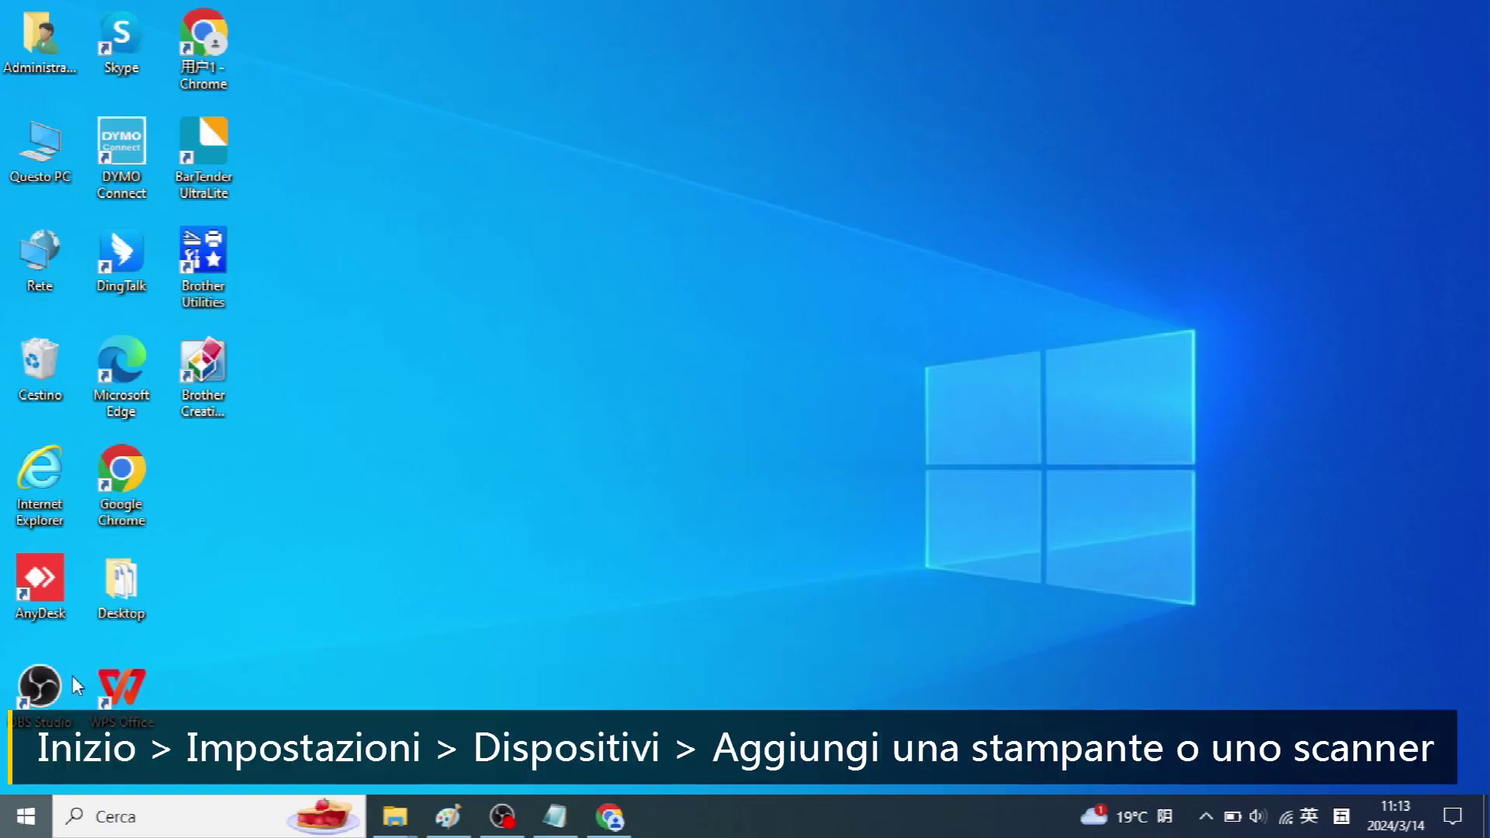
In Devices > Printers & scanners, add an unlisted printer by its TCP/IP address
{"action": "key", "text": "super"}
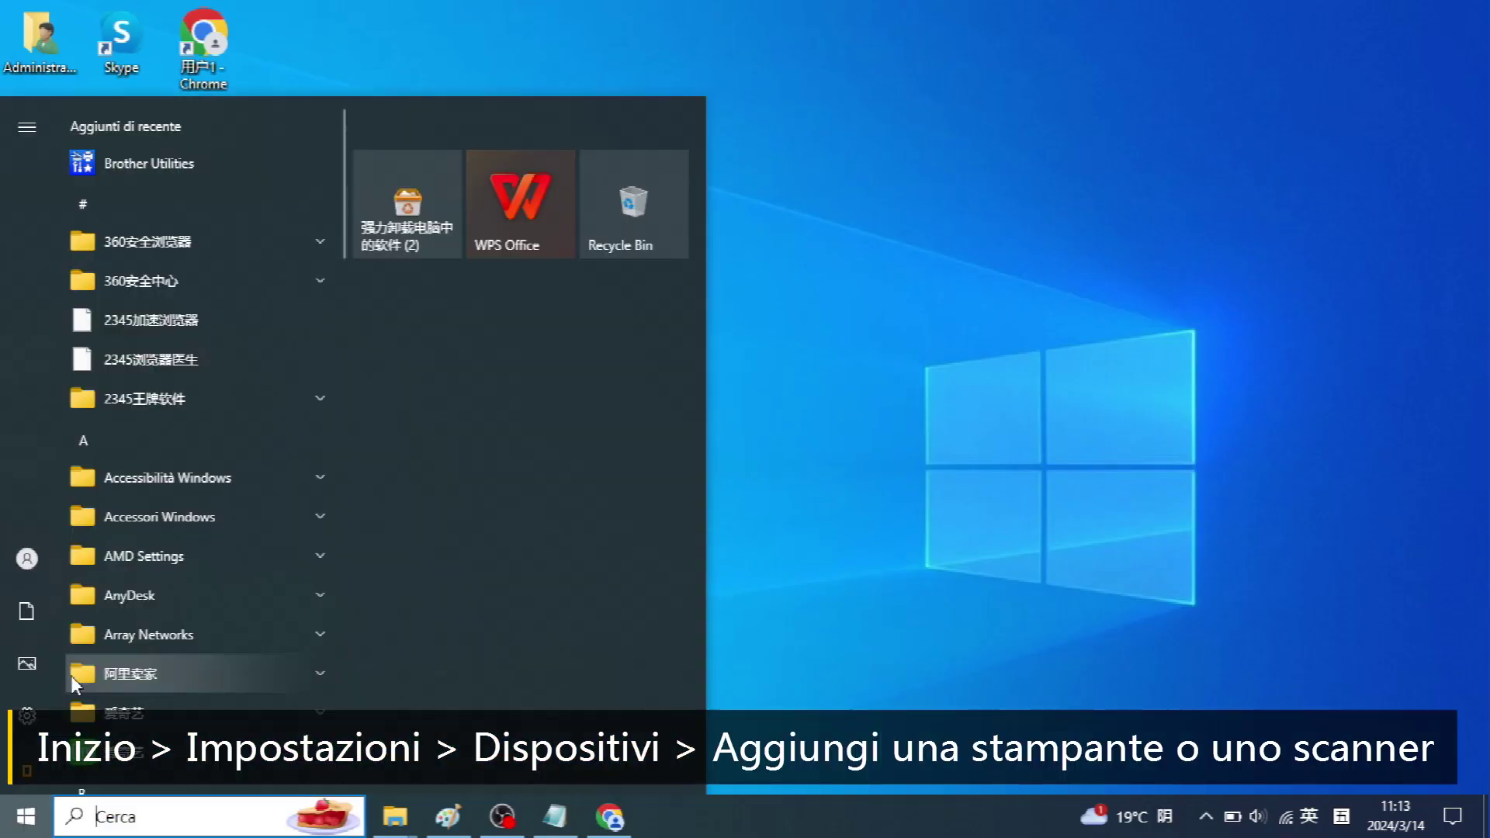
{"action": "left_click", "coordinate": [30, 721]}
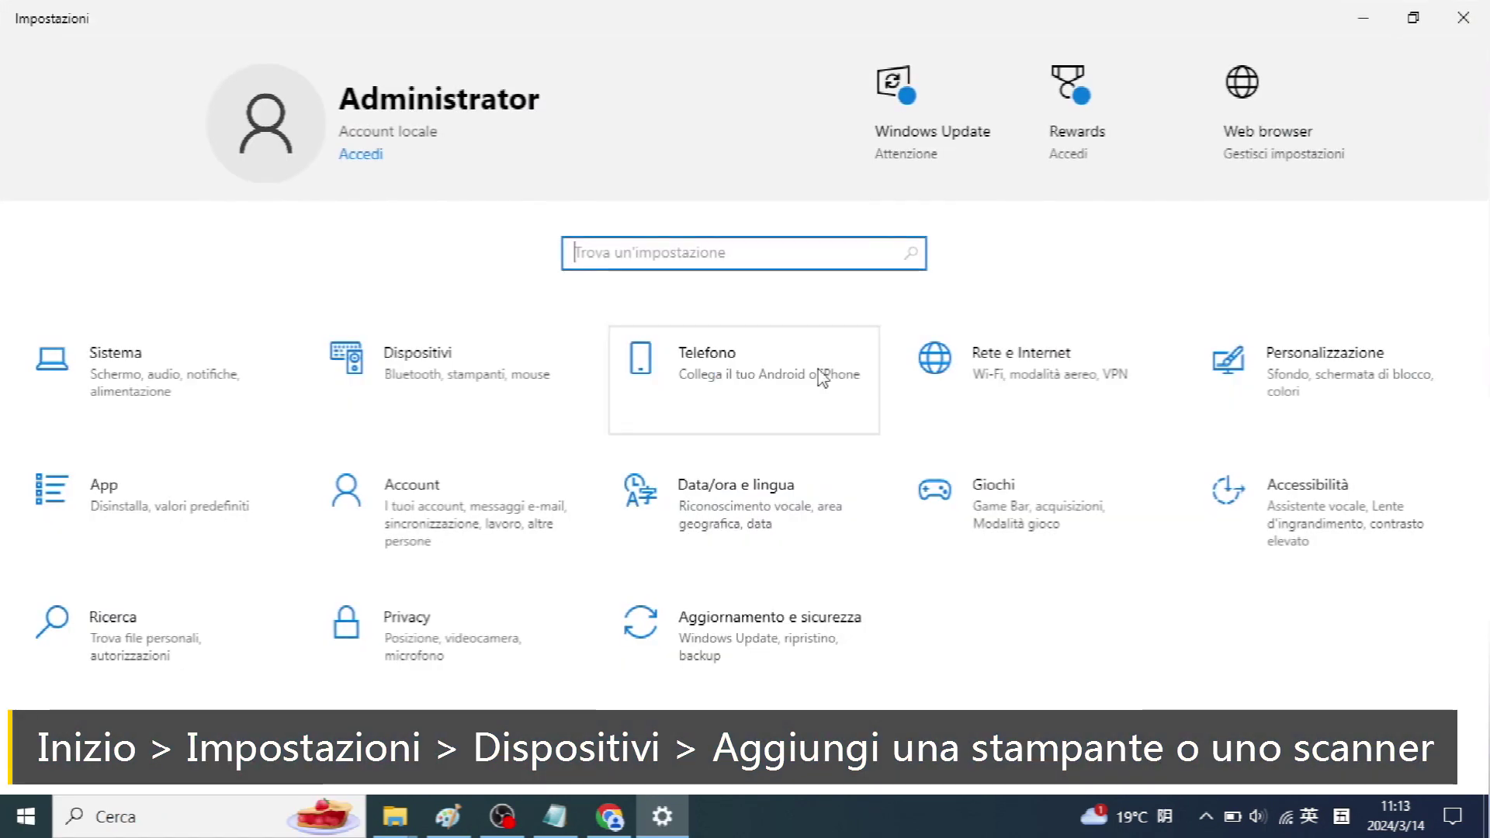
{"action": "left_click", "coordinate": [481, 380]}
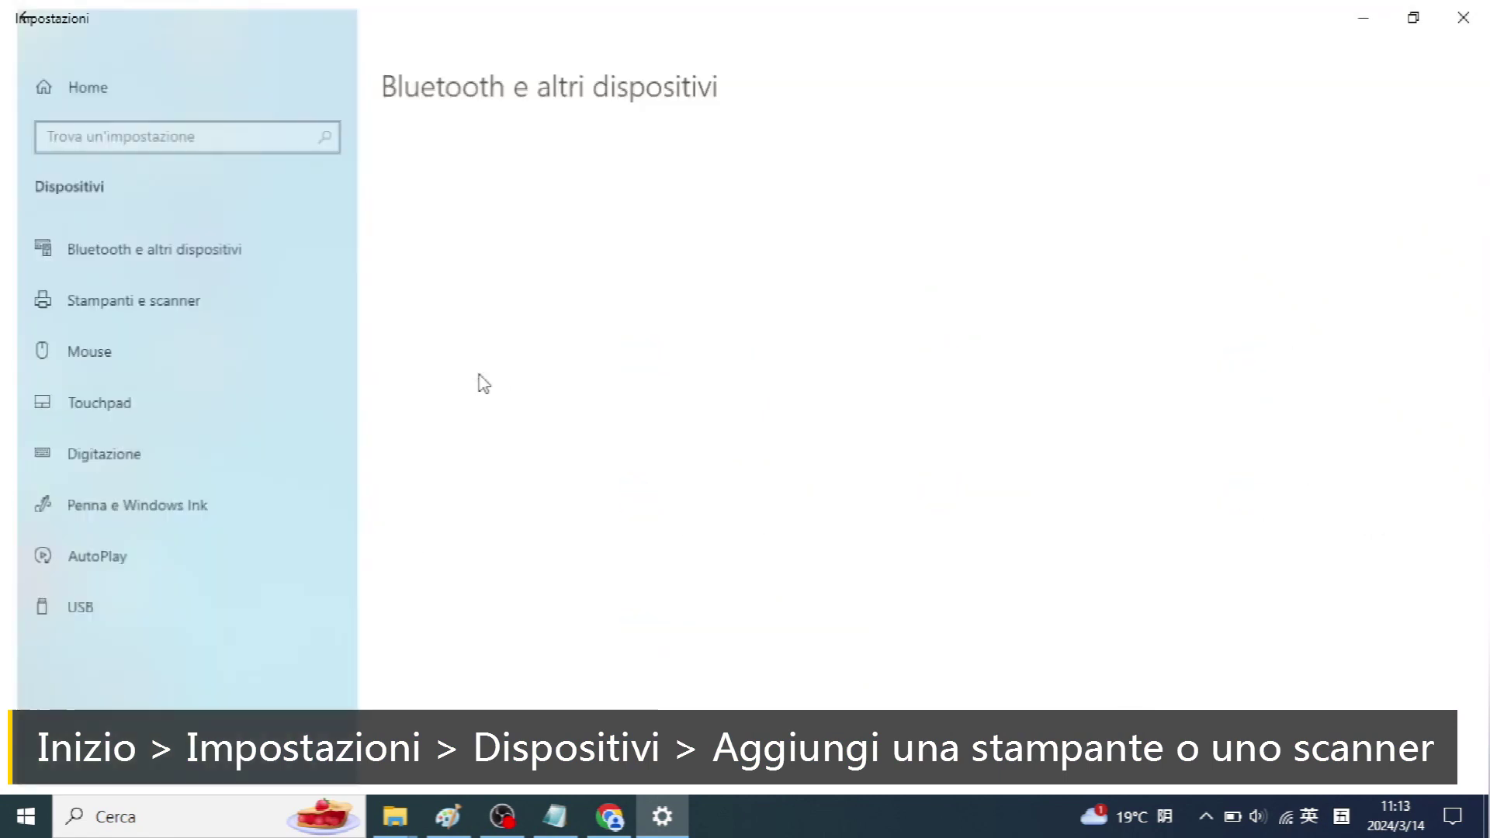
{"action": "left_click", "coordinate": [209, 307]}
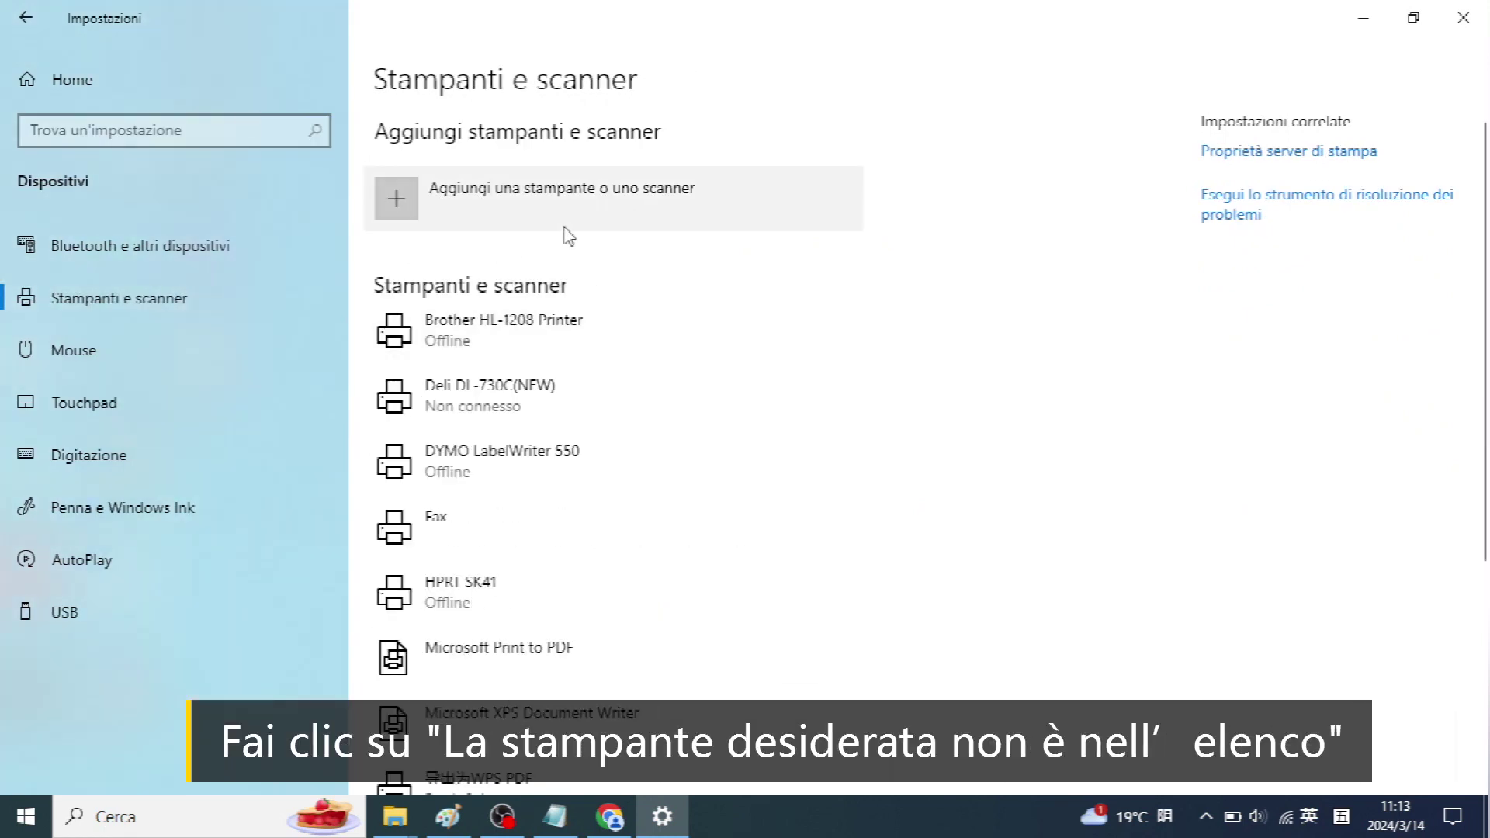
{"action": "left_click", "coordinate": [583, 223]}
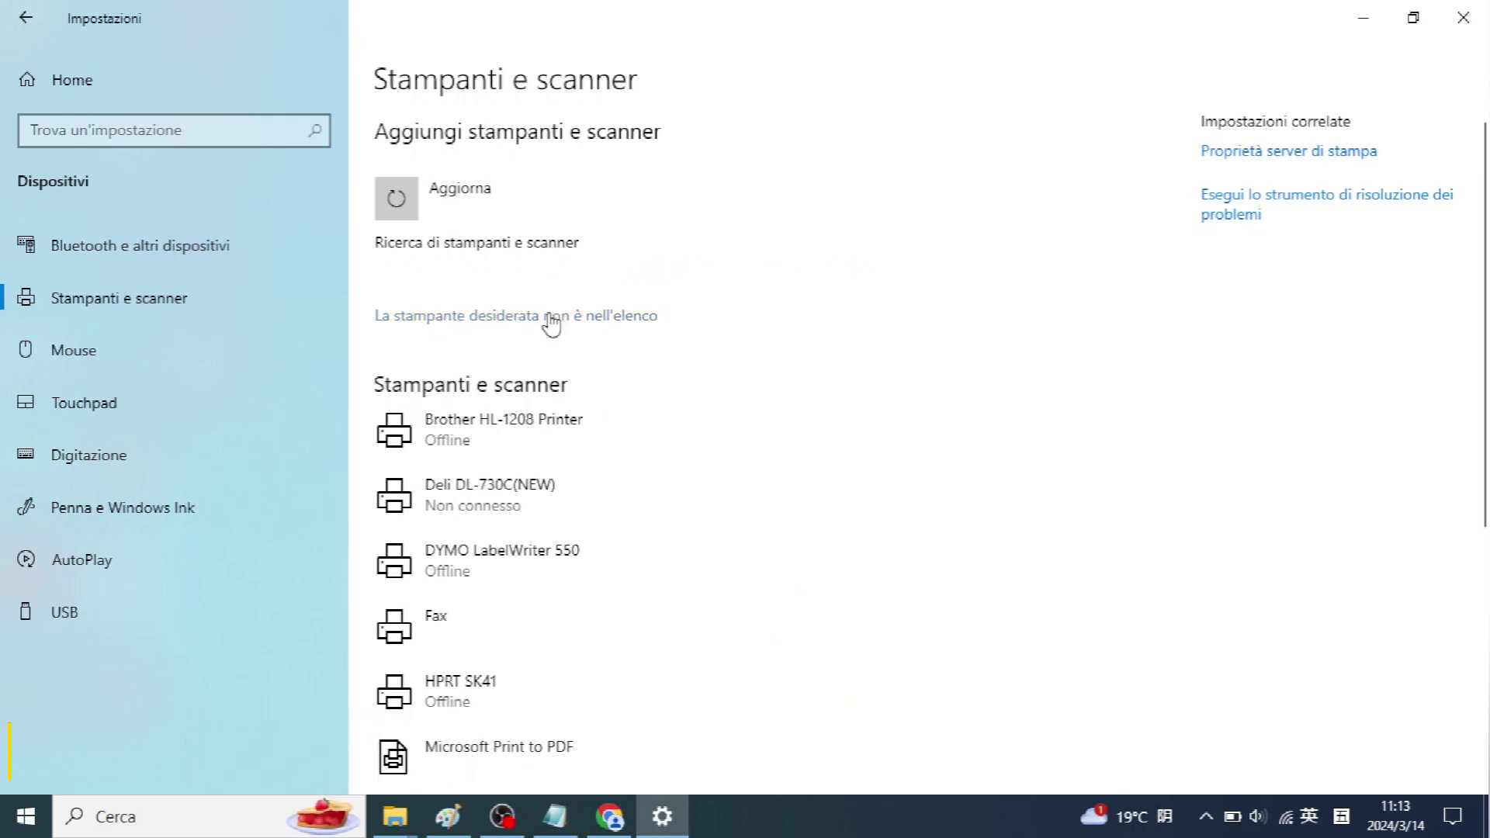
{"action": "left_click", "coordinate": [636, 316]}
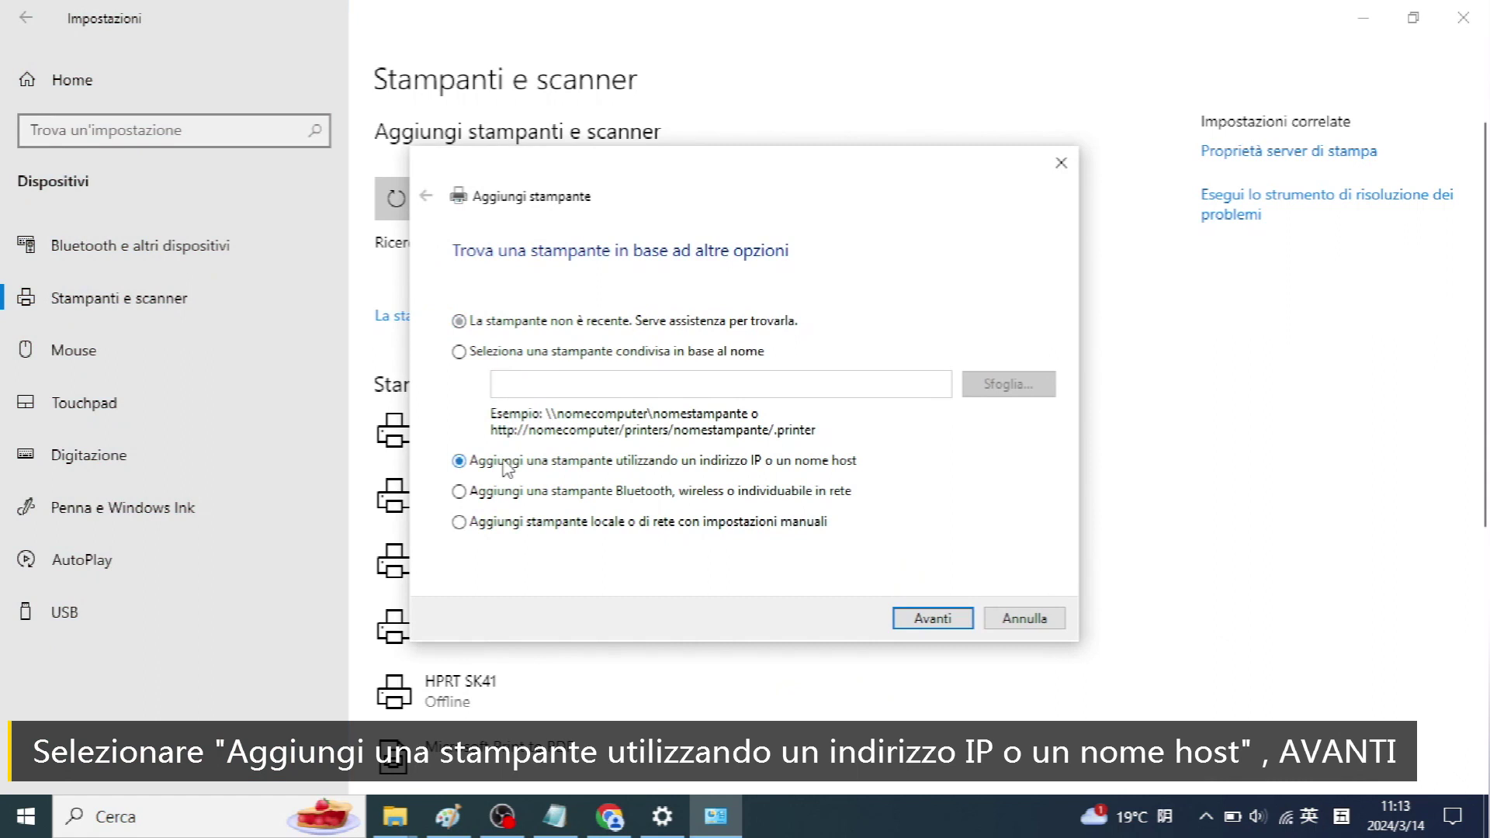
{"action": "left_click", "coordinate": [940, 625]}
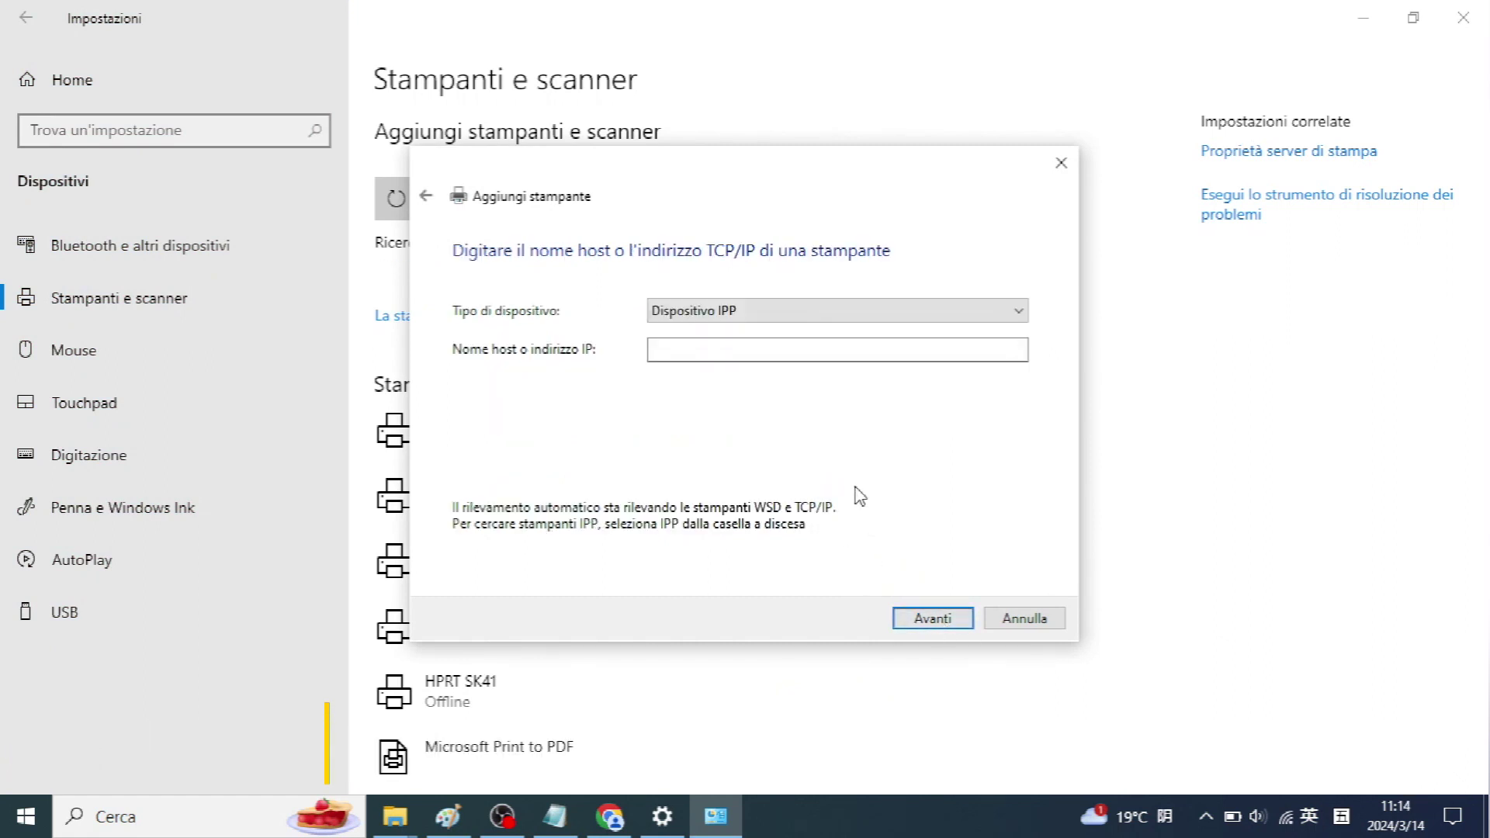
Set device type to autodetect and enter 192.168.1.248 from the notes as the address
{"action": "left_click", "coordinate": [810, 315]}
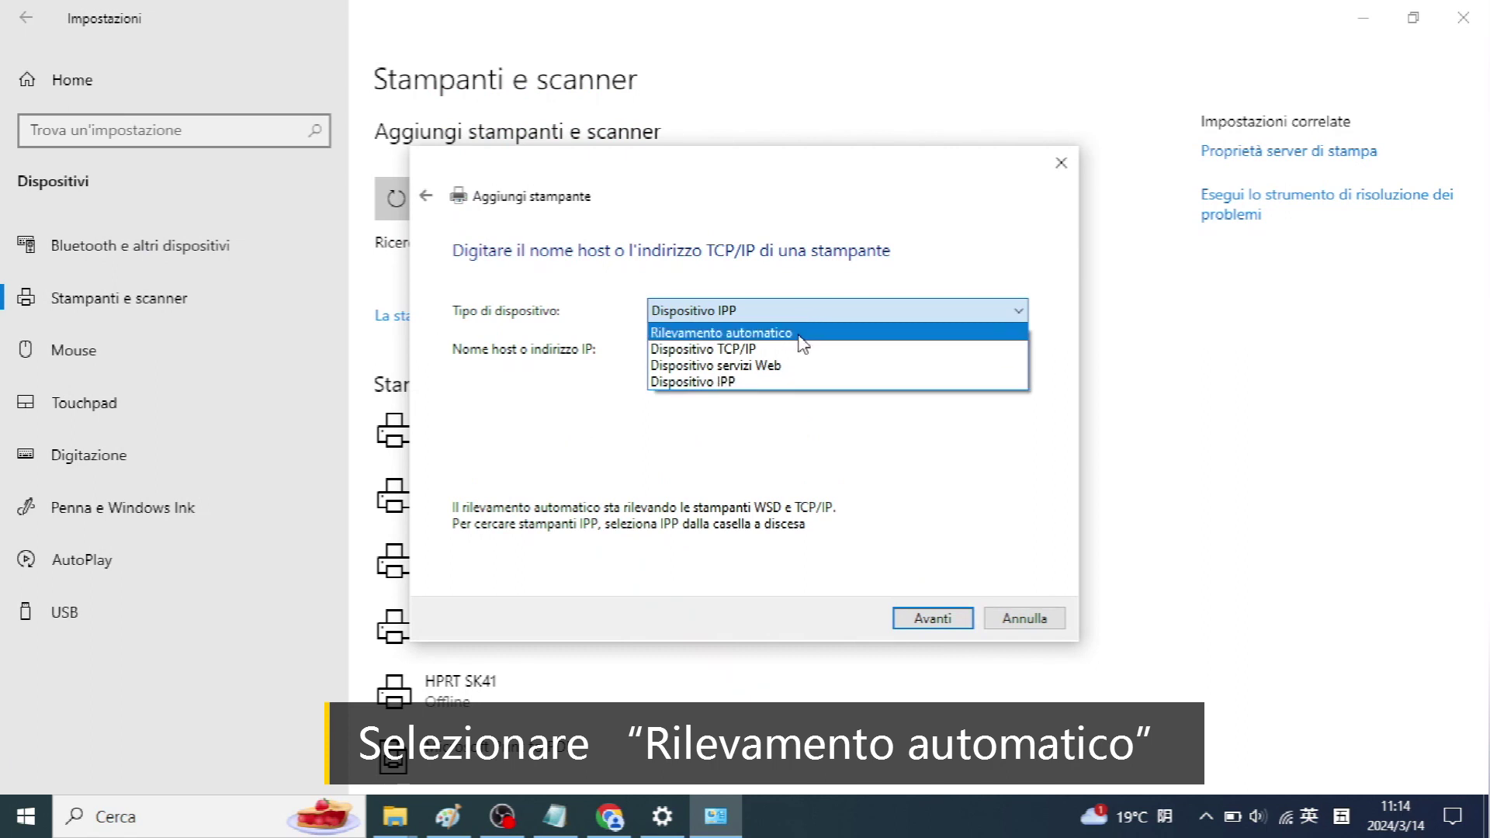
{"action": "left_click", "coordinate": [799, 333]}
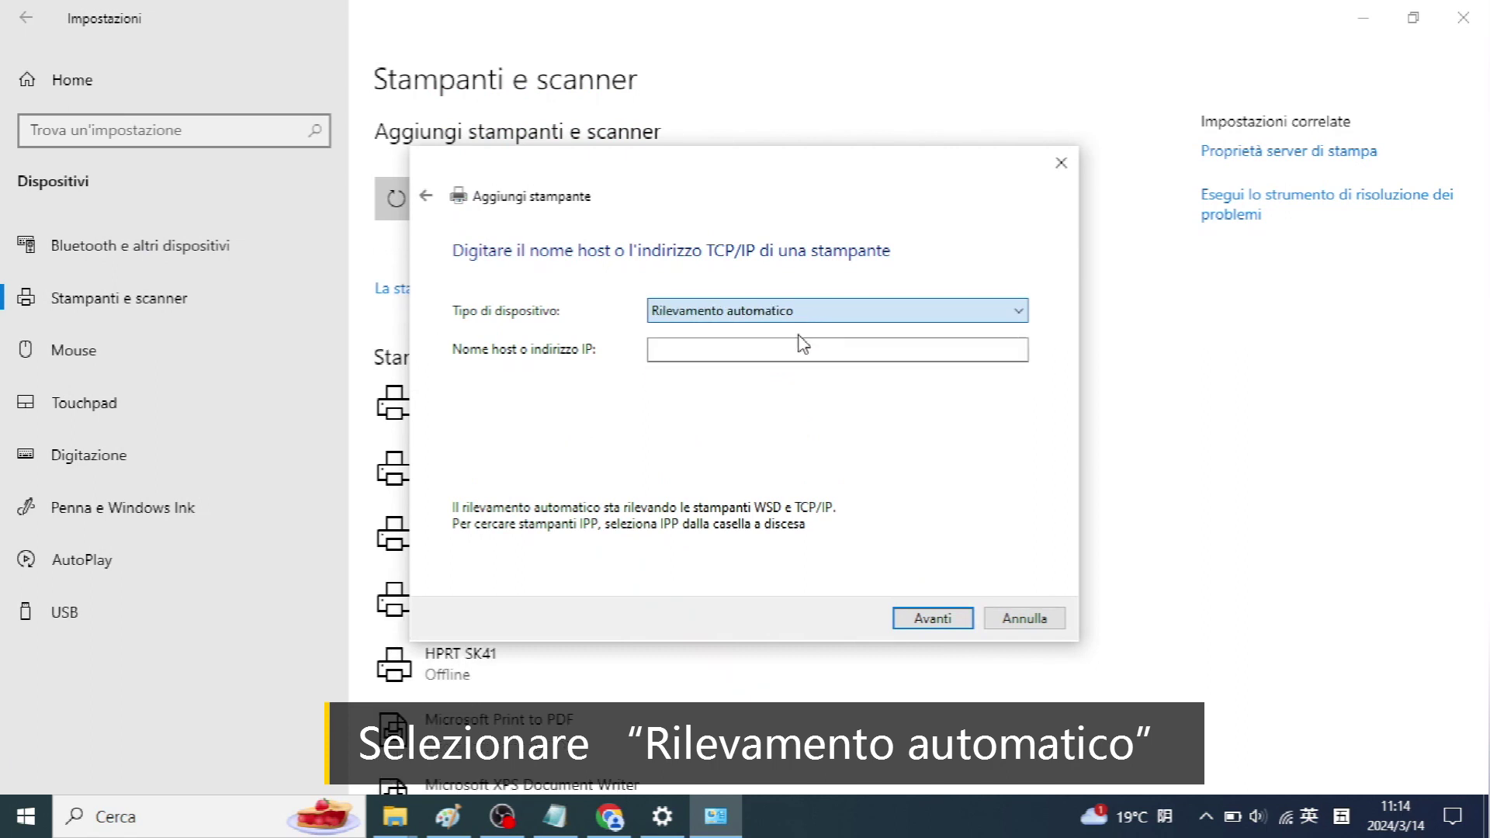
{"action": "left_click", "coordinate": [790, 348]}
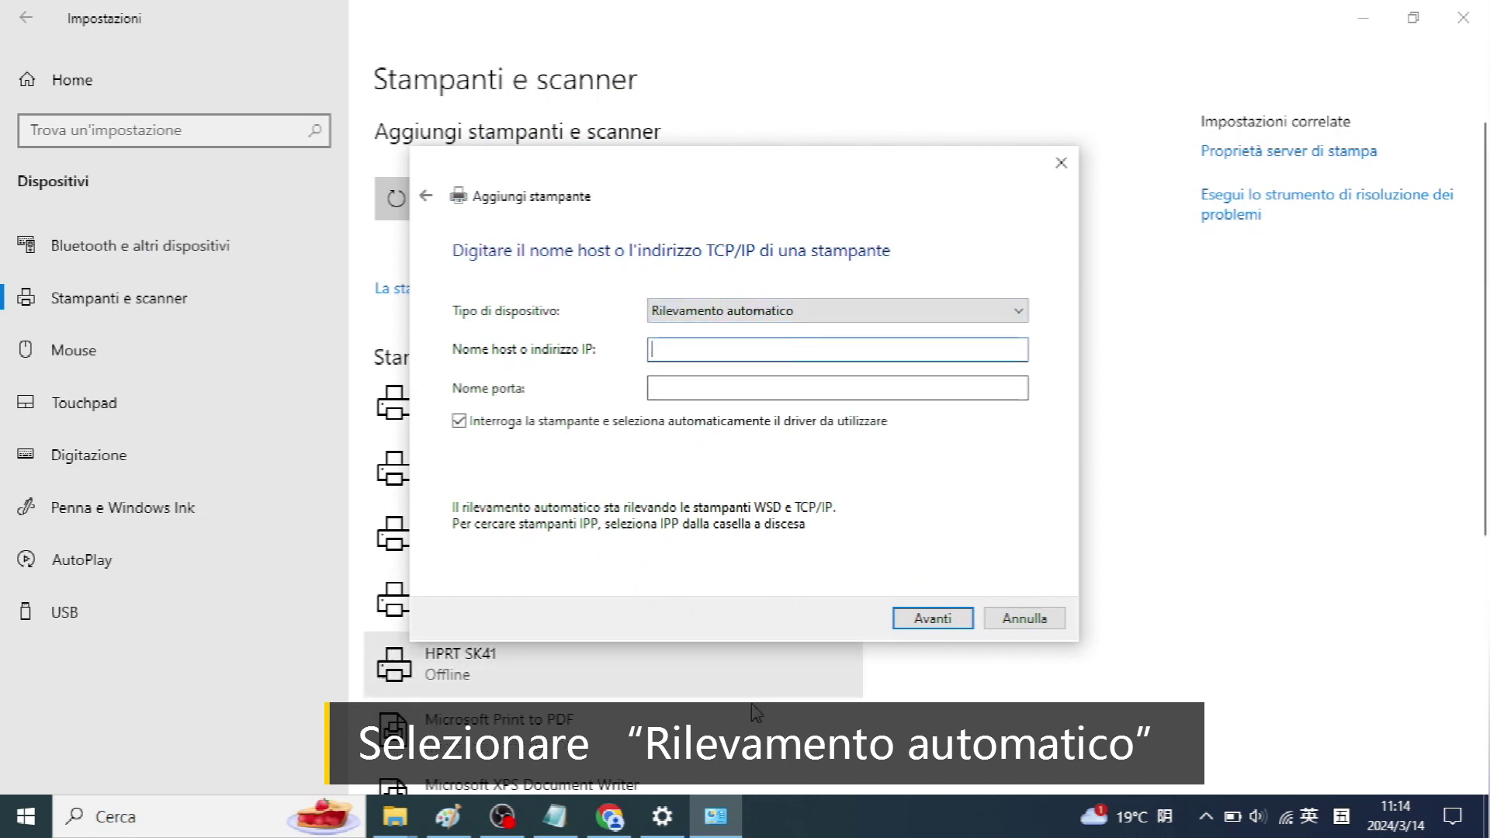
{"action": "left_click", "coordinate": [570, 819]}
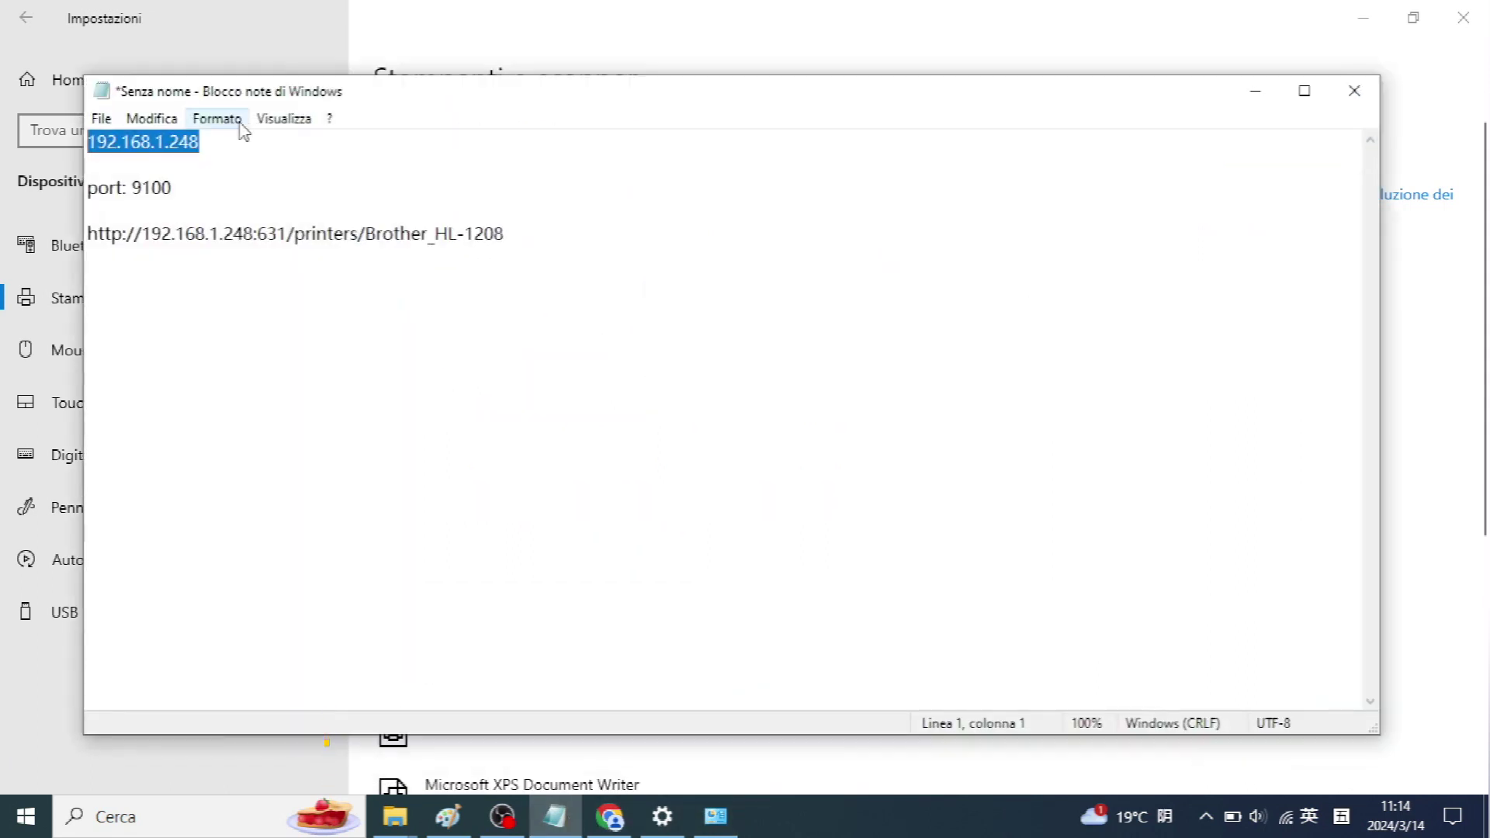
{"action": "right_click", "coordinate": [178, 141]}
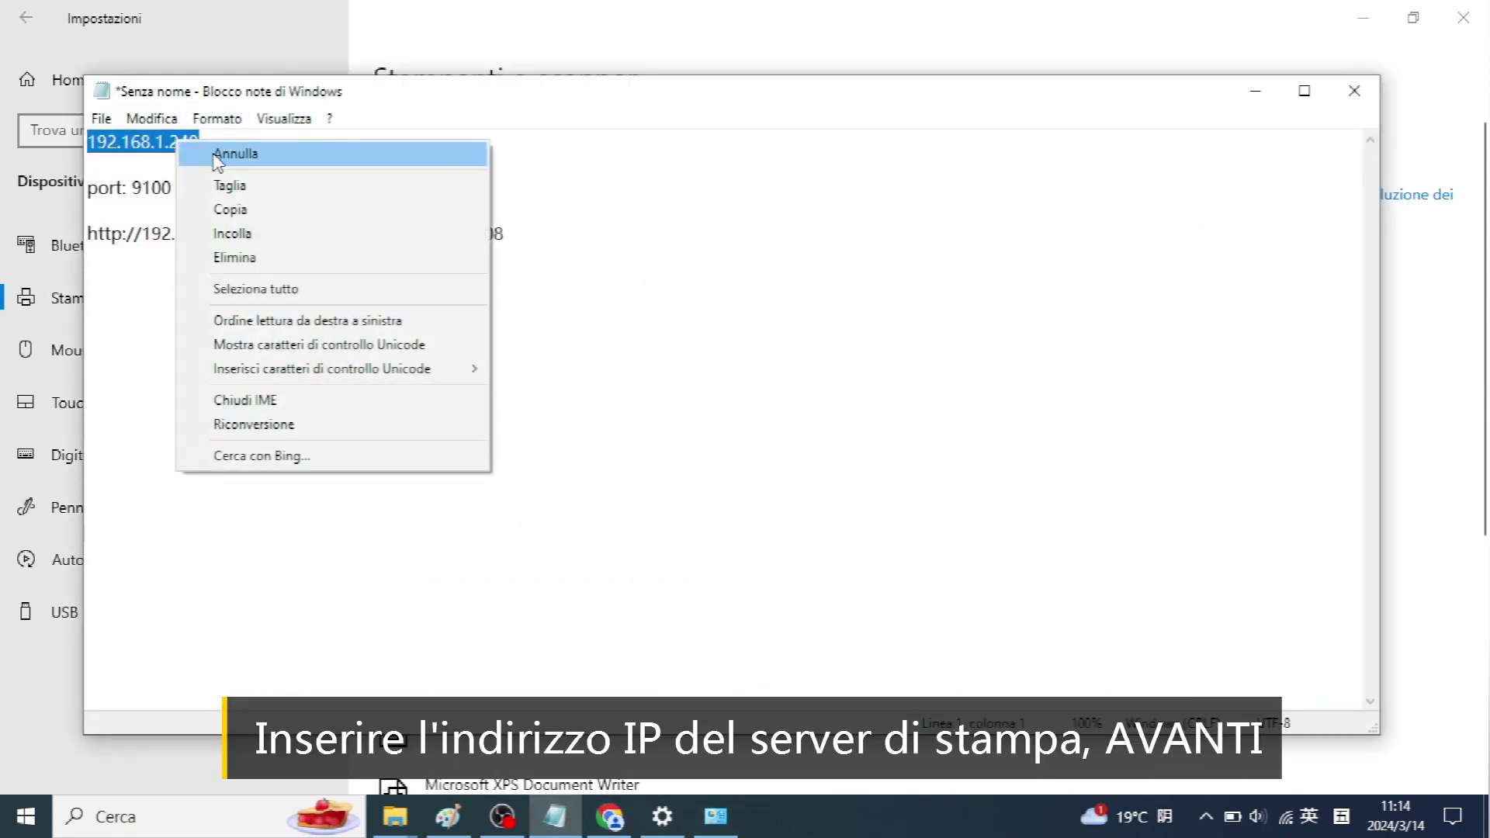
{"action": "left_click", "coordinate": [232, 209]}
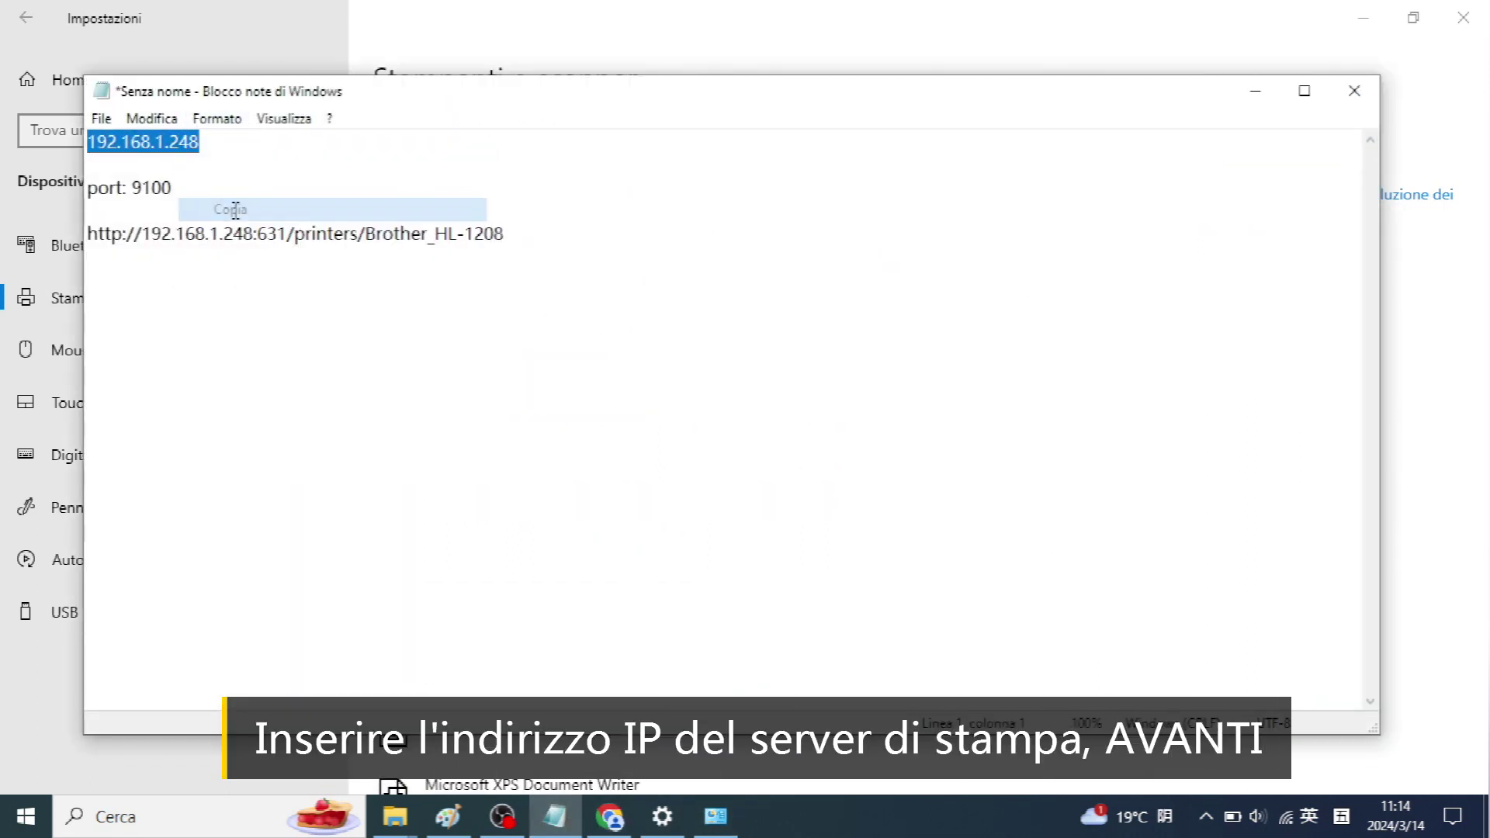
{"action": "left_click", "coordinate": [715, 816]}
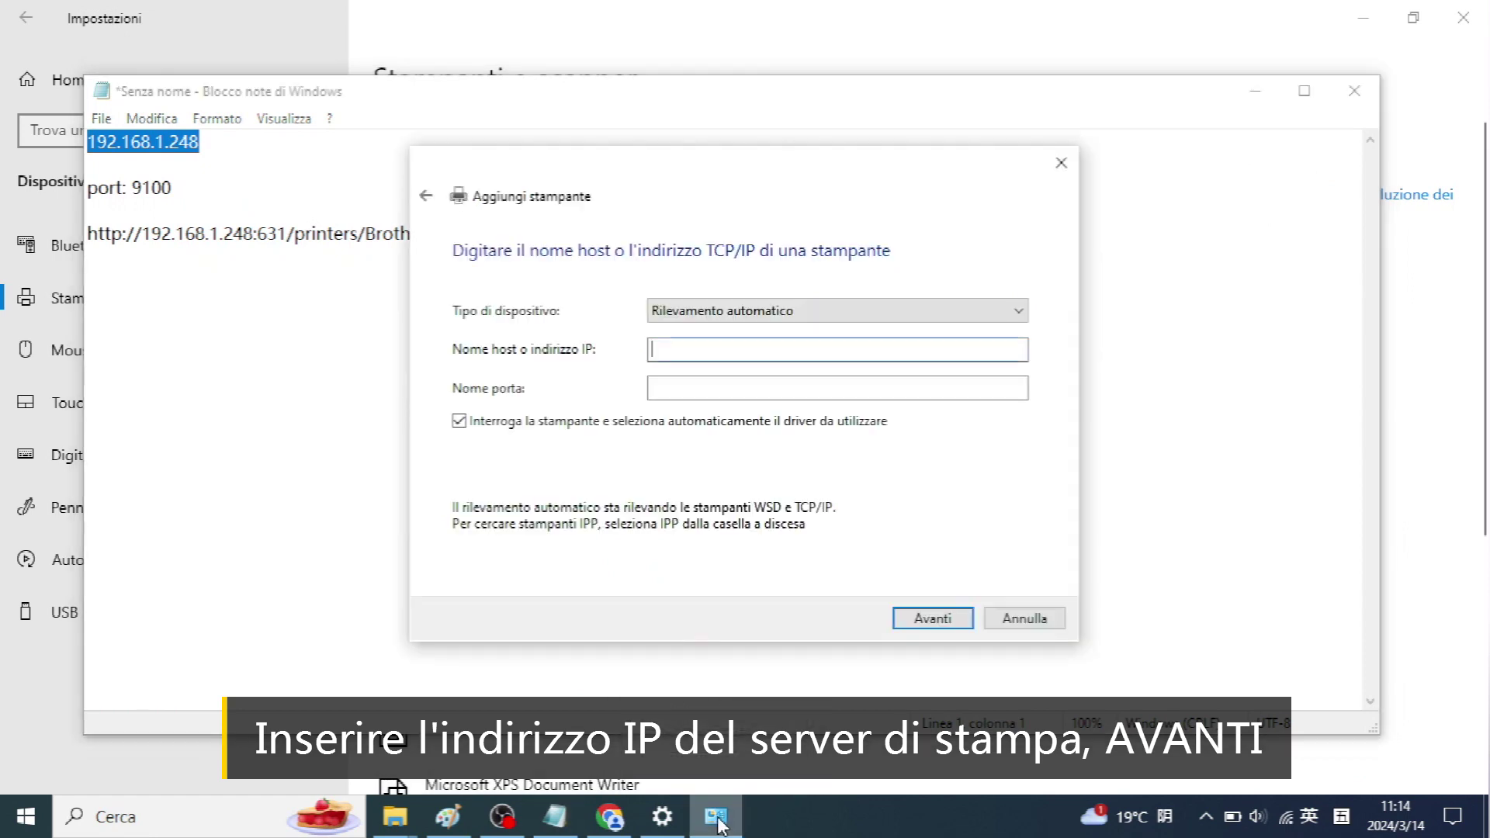
{"action": "right_click", "coordinate": [779, 348]}
{"action": "left_click", "coordinate": [832, 441]}
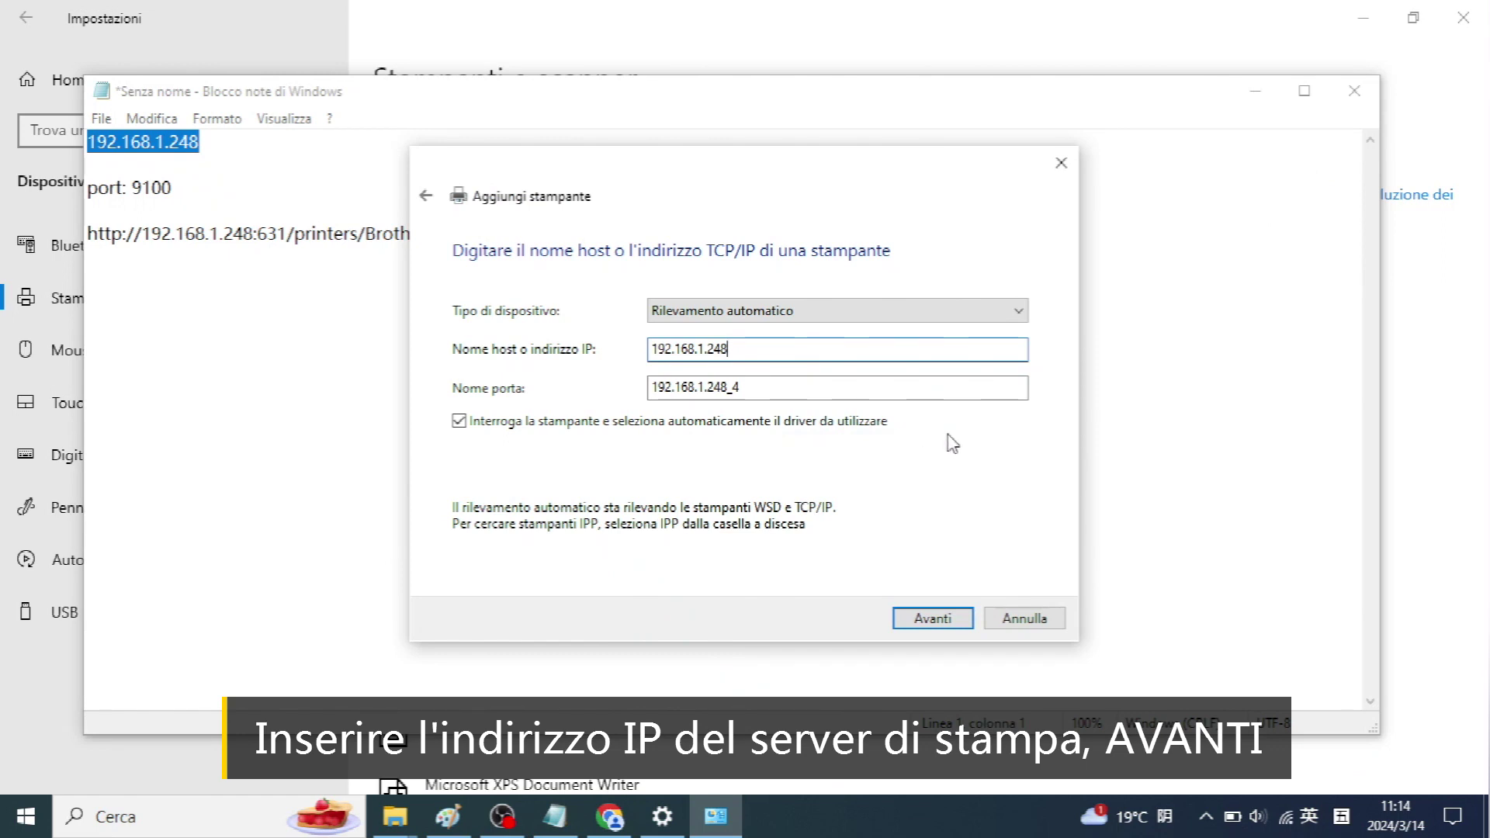
{"action": "left_click", "coordinate": [937, 622]}
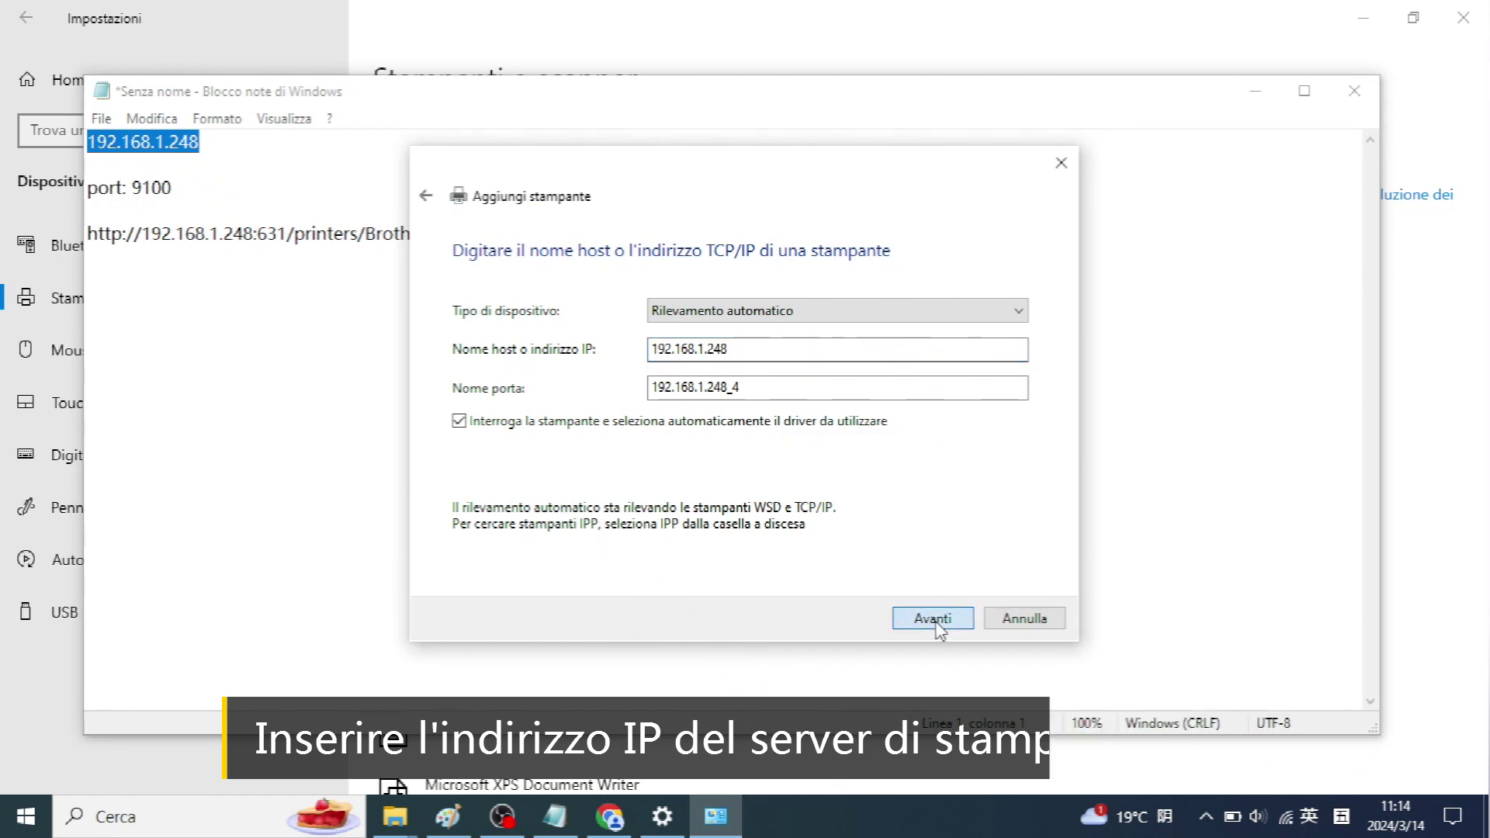
{"action": "left_click", "coordinate": [934, 621]}
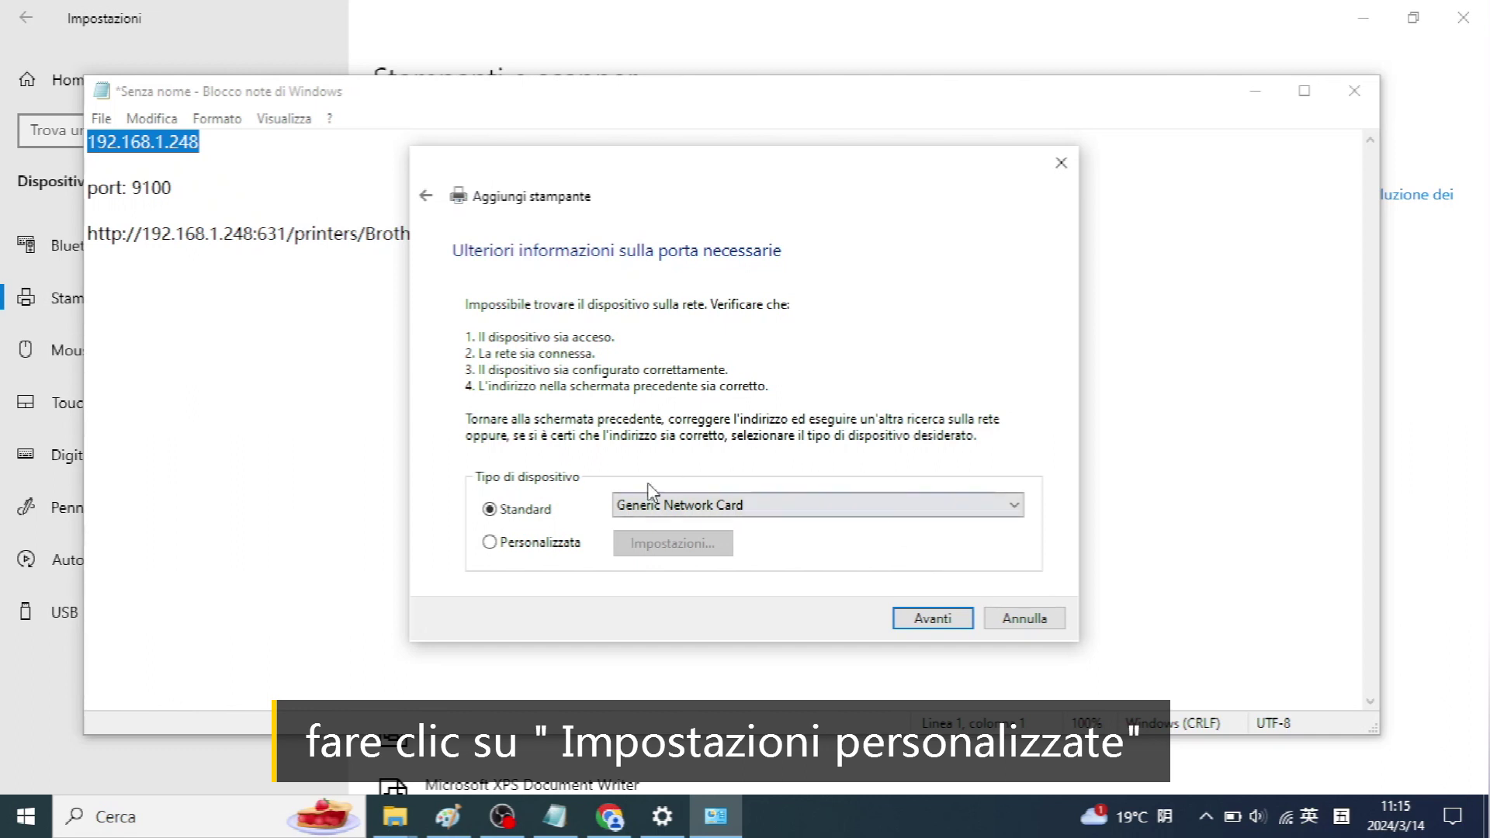
Use a custom device type with Raw TCP/IP port 9100 pasted from the notes
{"action": "left_click", "coordinate": [553, 543]}
{"action": "left_click", "coordinate": [669, 548]}
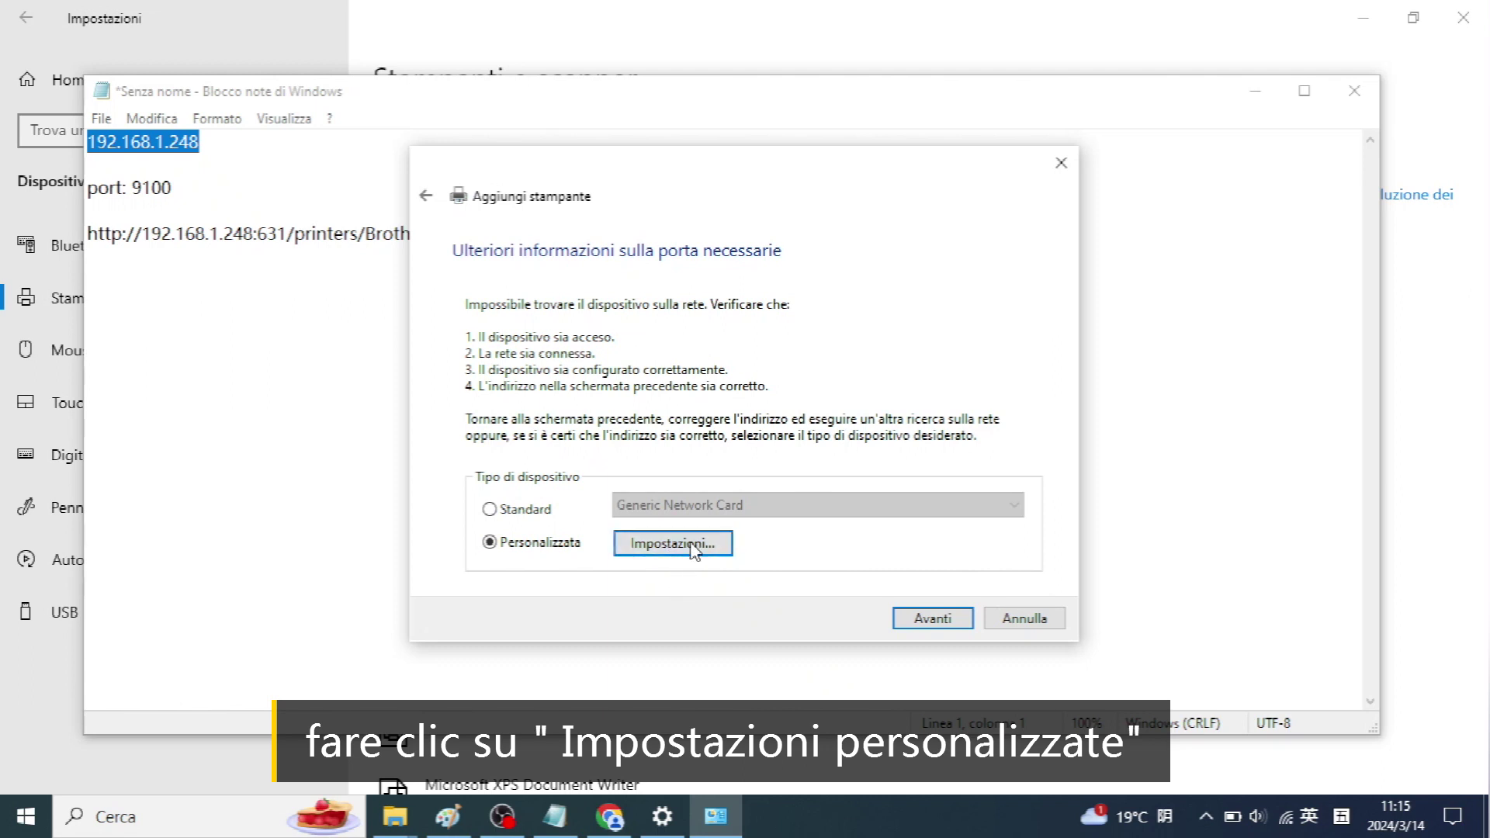
{"action": "left_click", "coordinate": [674, 544]}
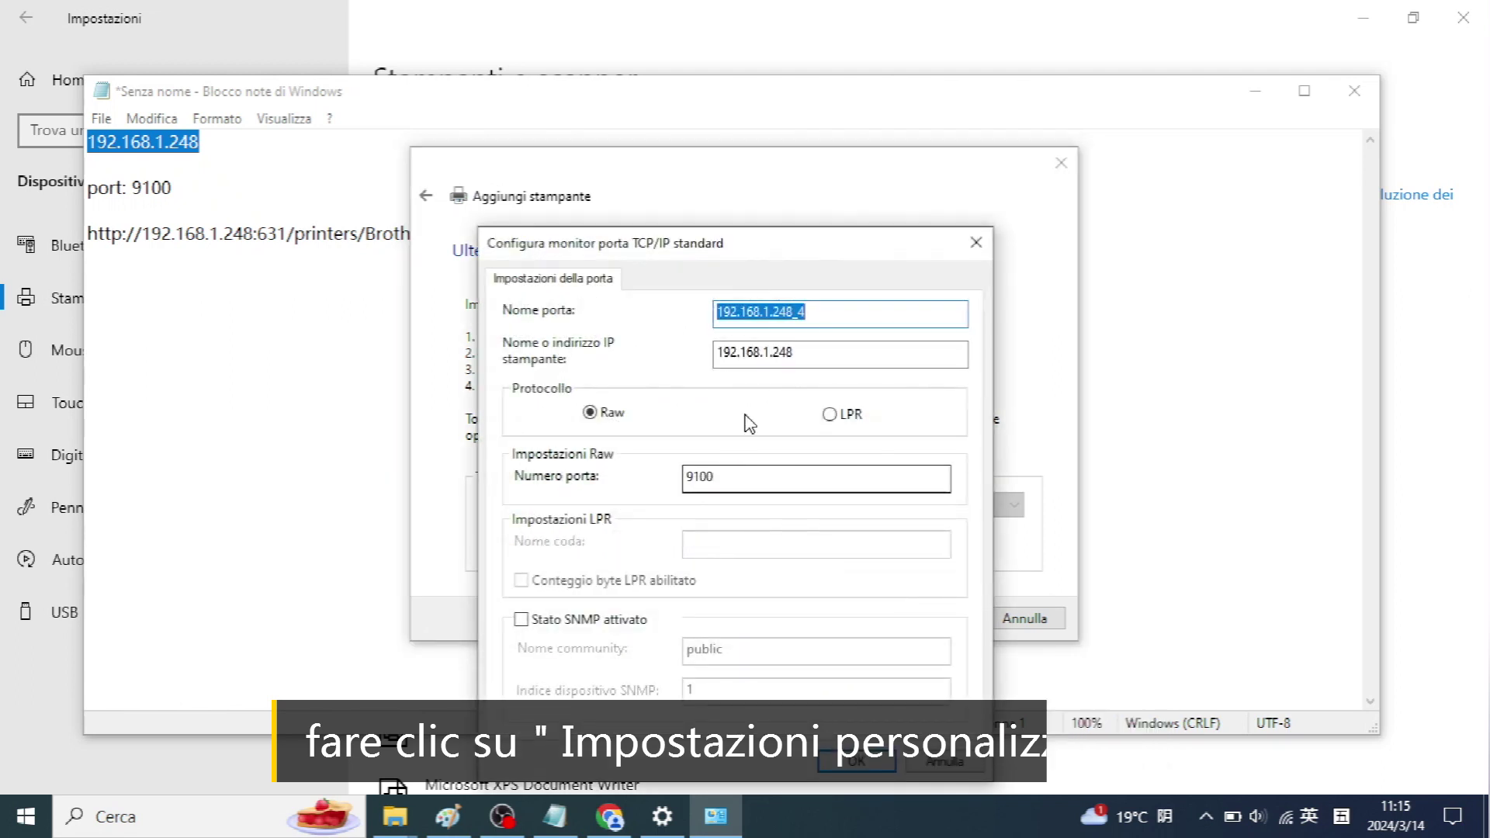
{"action": "left_click_drag", "start_coordinate": [764, 478], "coordinate": [685, 477]}
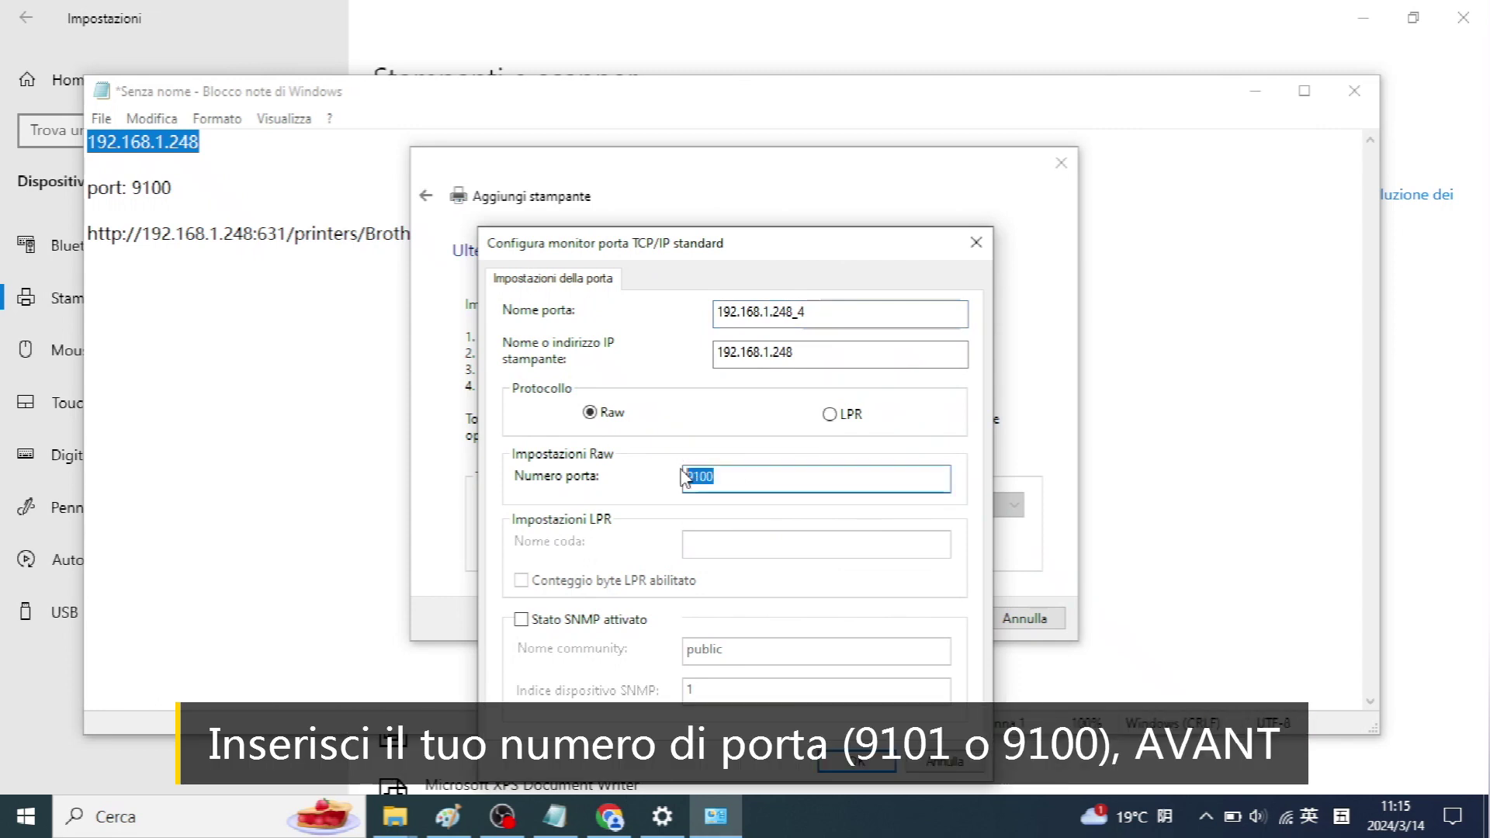
{"action": "left_click_drag", "start_coordinate": [183, 188], "coordinate": [140, 185]}
{"action": "right_click", "coordinate": [138, 187]}
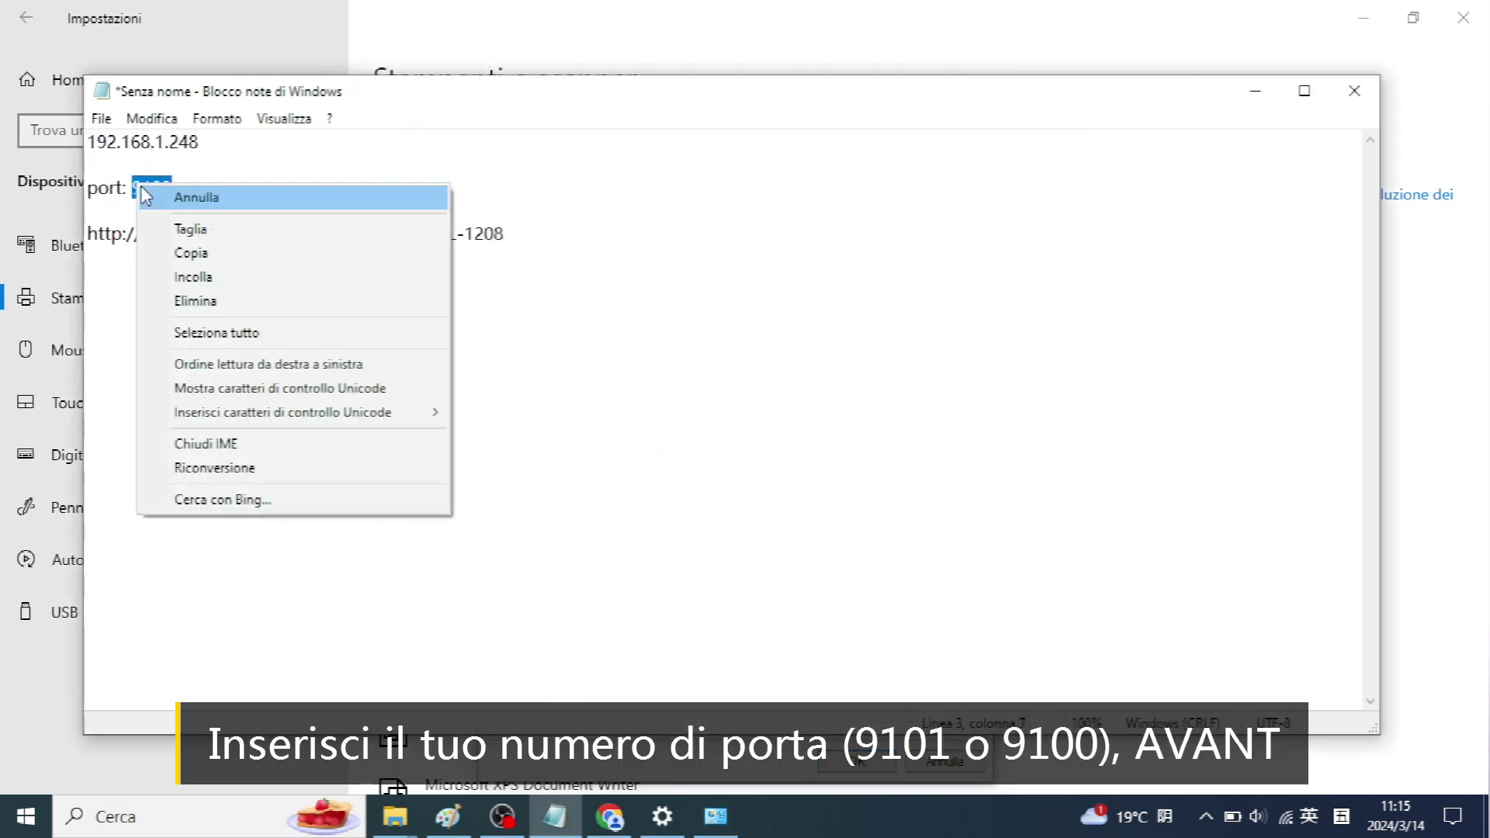
{"action": "left_click", "coordinate": [205, 254]}
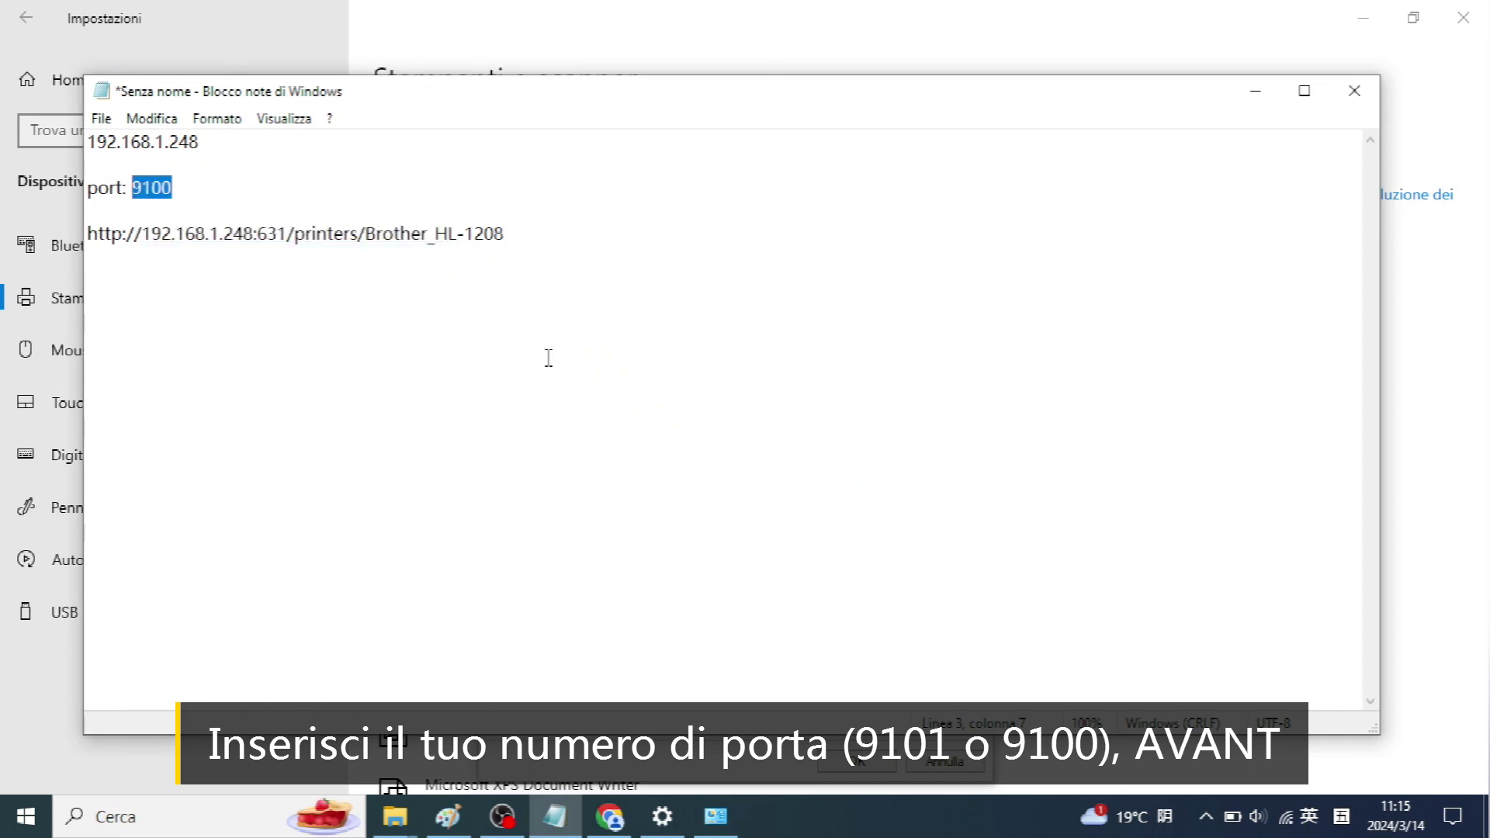
{"action": "left_click", "coordinate": [718, 827]}
{"action": "right_click", "coordinate": [751, 490]}
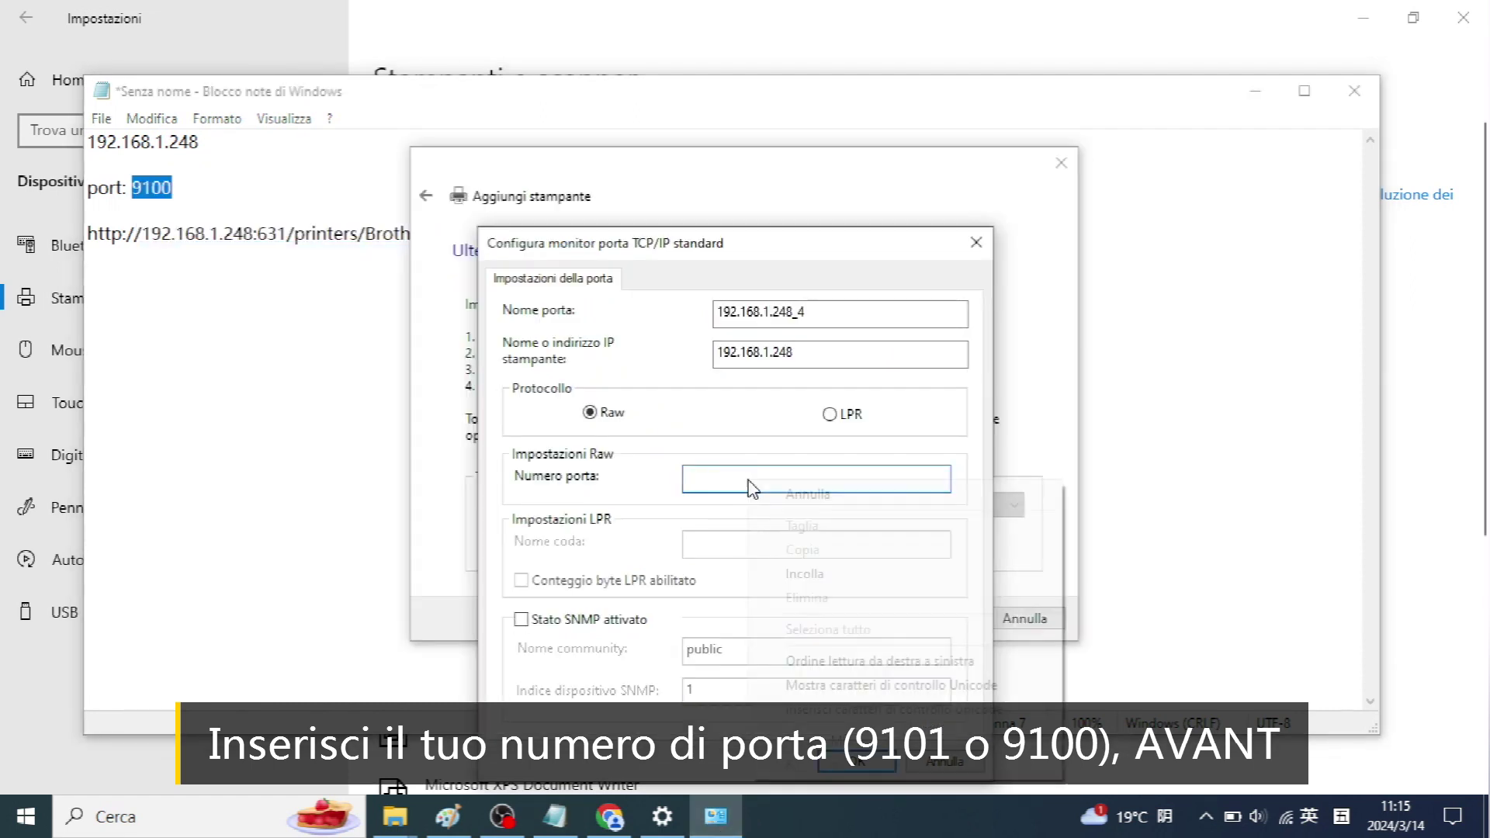
{"action": "left_click", "coordinate": [805, 574]}
{"action": "left_click", "coordinate": [857, 763]}
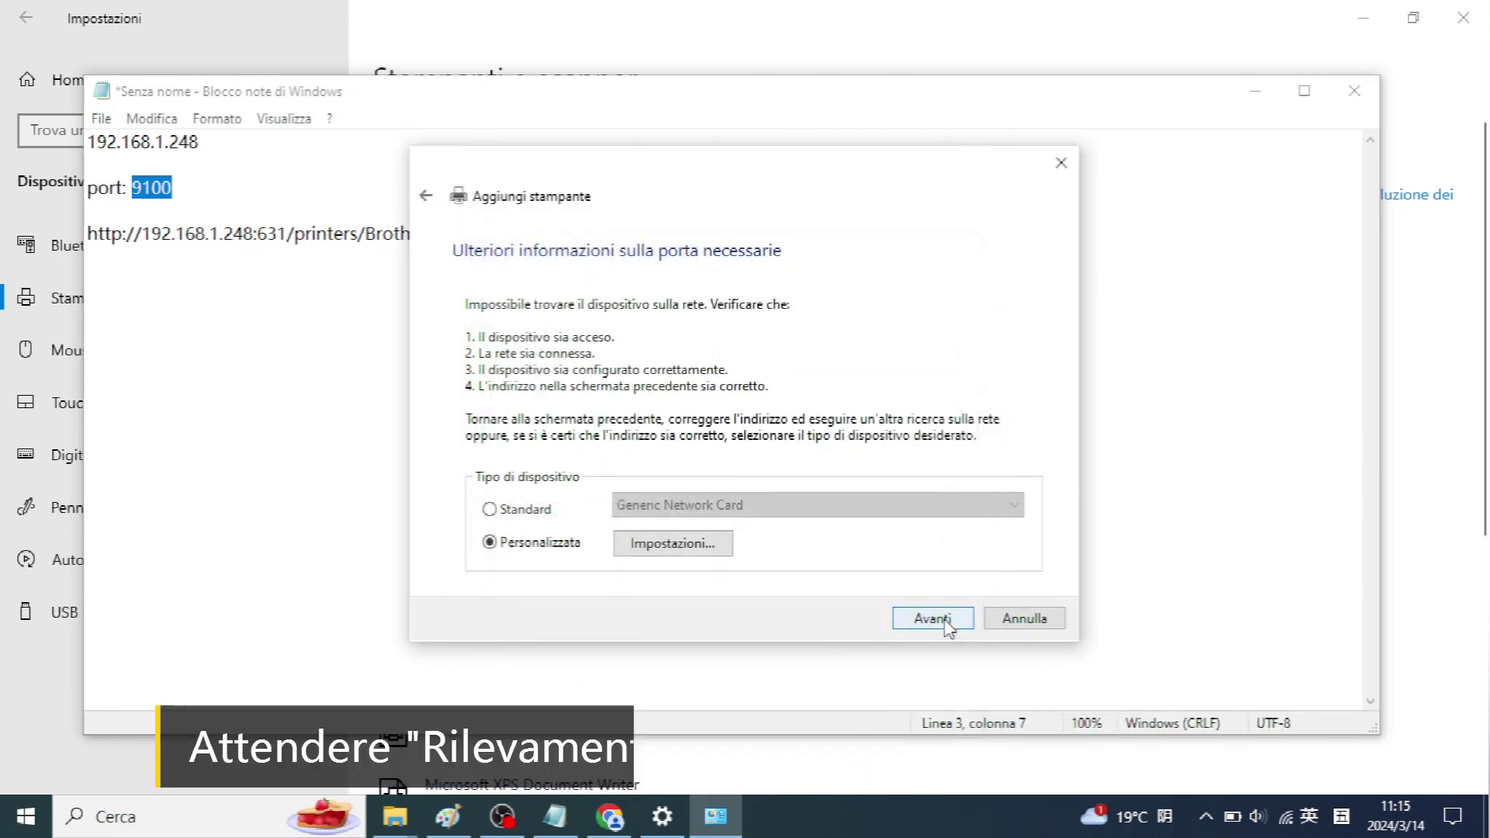
{"action": "left_click", "coordinate": [946, 621]}
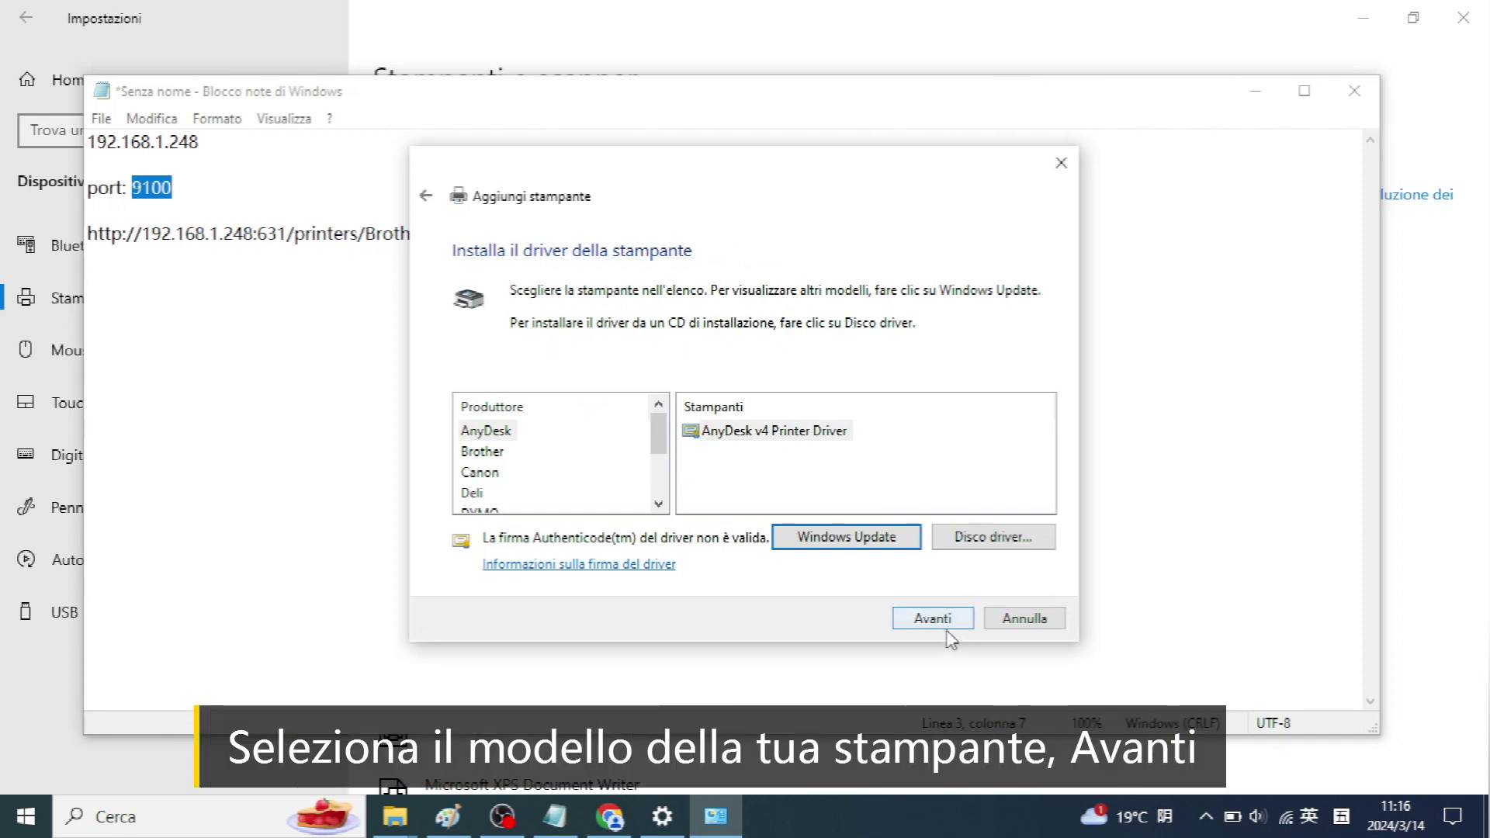
Keep the Brother HL-1208 Printer driver and name it 'Brother HL-1208 Printer (Network Printer)'
{"action": "left_click", "coordinate": [484, 451]}
{"action": "left_click", "coordinate": [781, 461]}
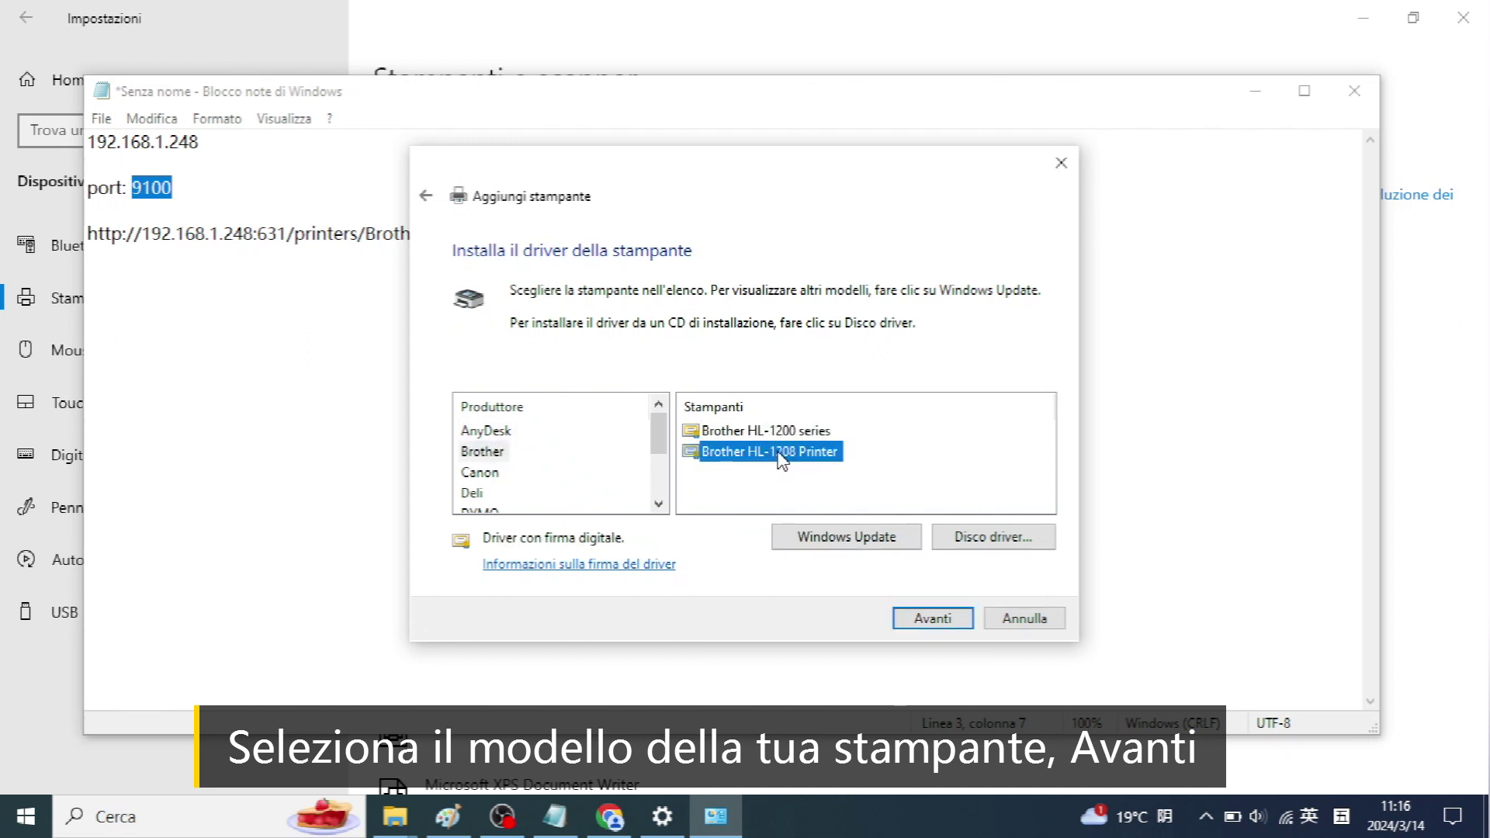
{"action": "left_click", "coordinate": [940, 626]}
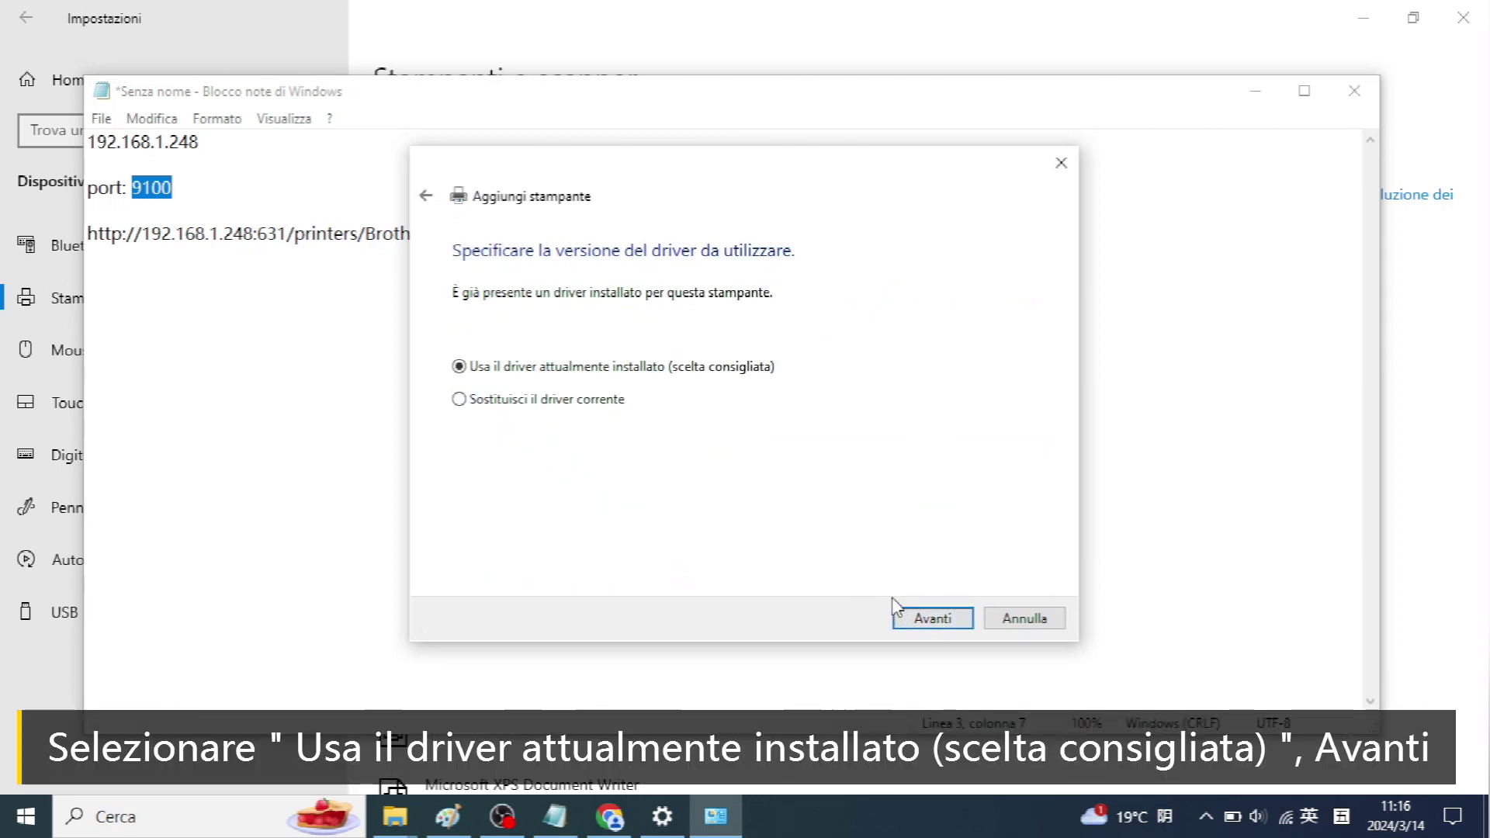
{"action": "left_click", "coordinate": [905, 618]}
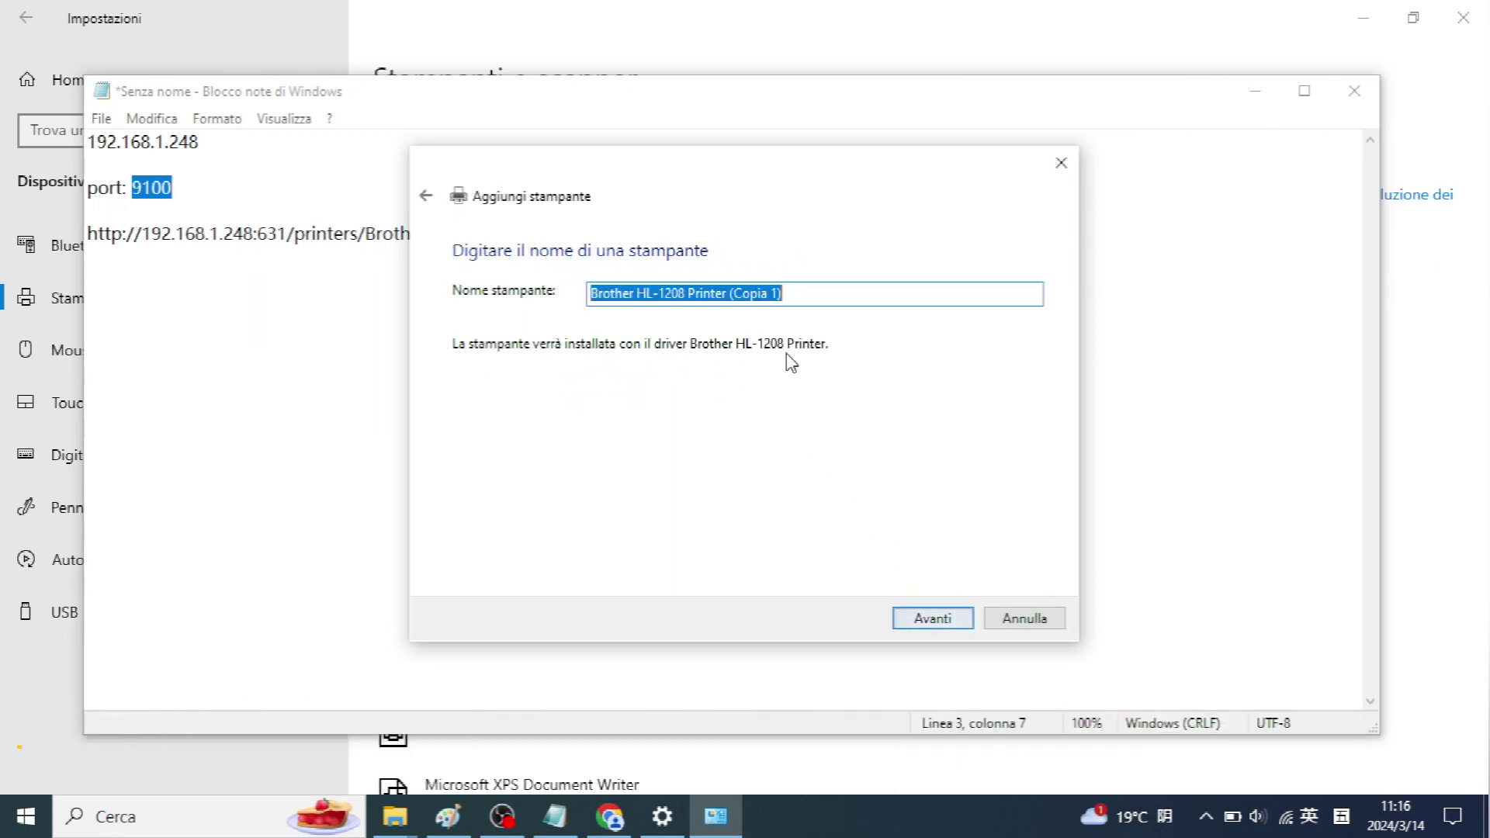
{"action": "left_click", "coordinate": [808, 293]}
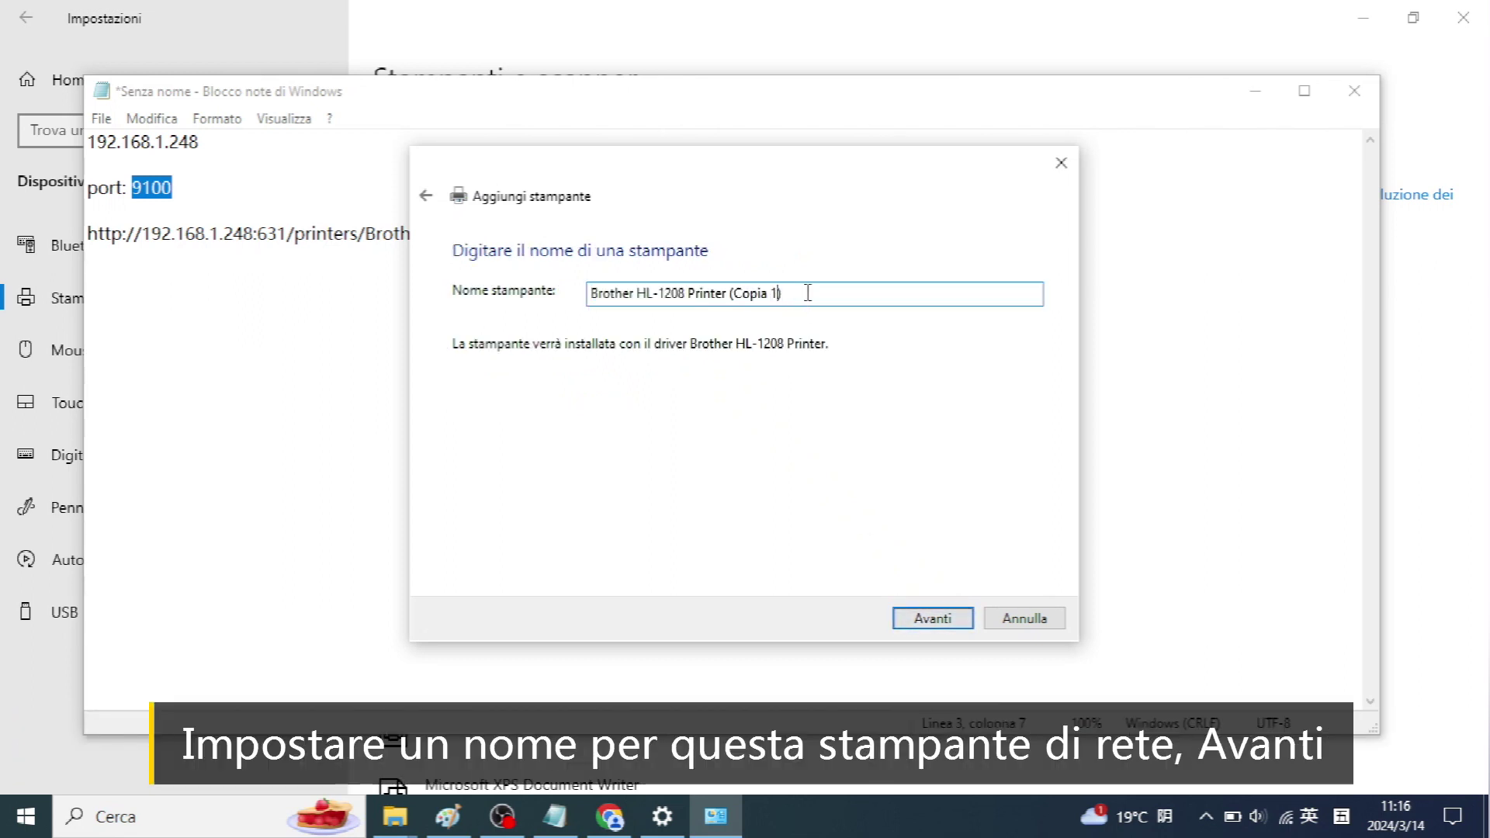
{"action": "key", "text": "BackSpace"}
{"action": "key", "text": "BackSpace"}
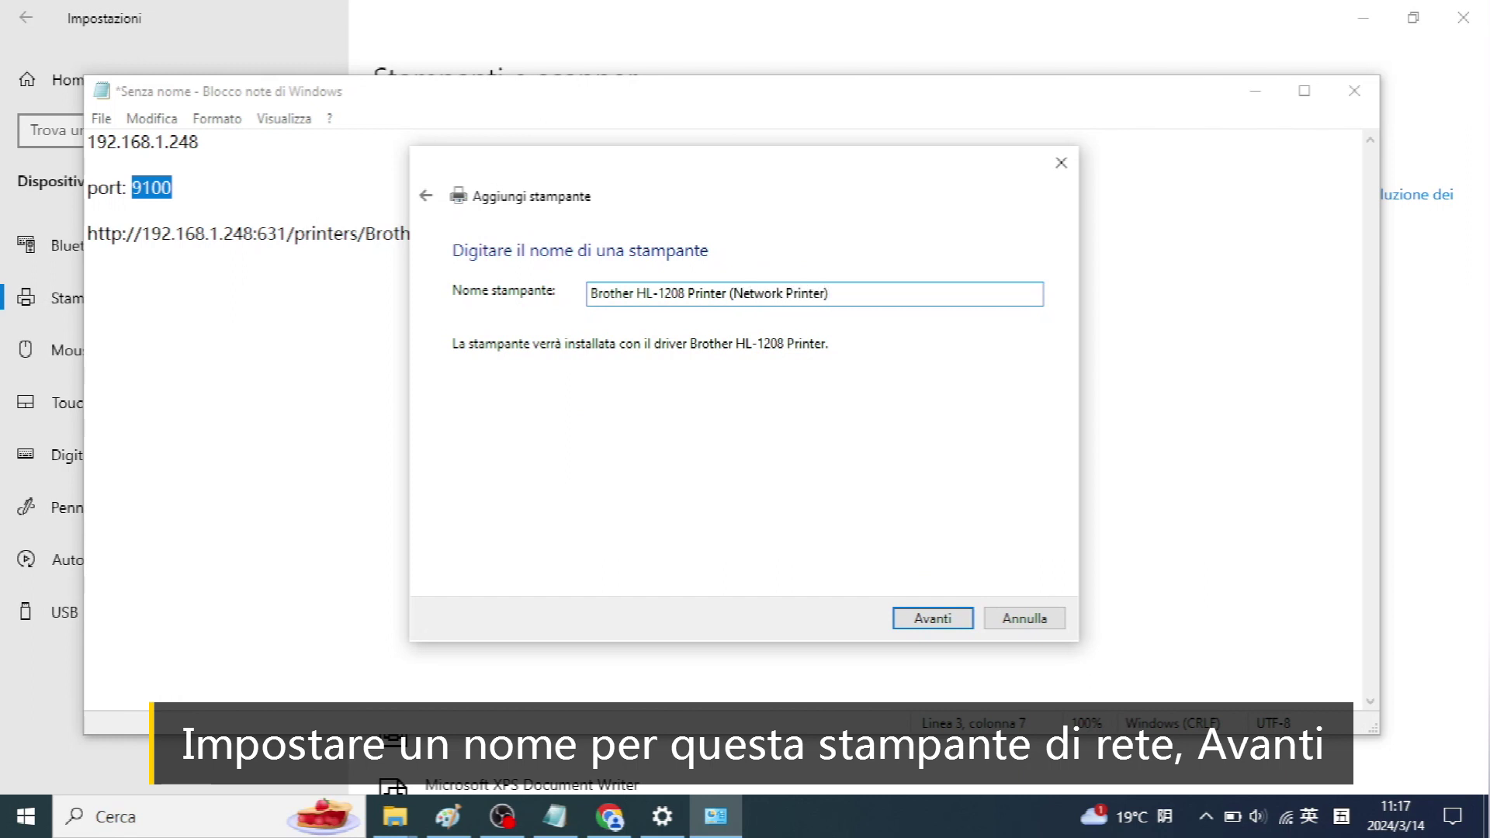
{"action": "left_click", "coordinate": [939, 620]}
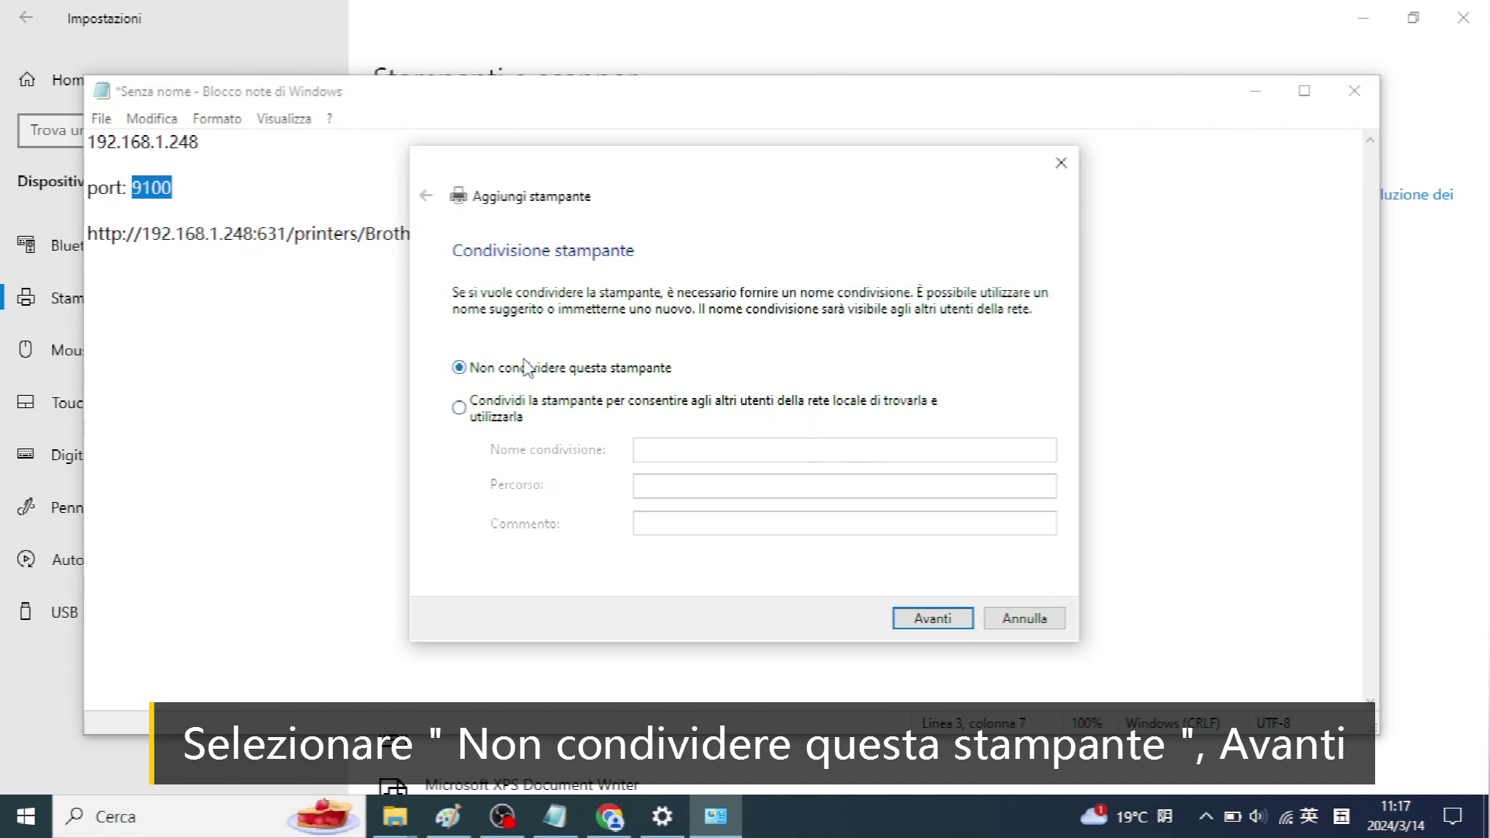
Leave the printer unshared, print a test page, finish, and minimize Notepad
{"action": "left_click", "coordinate": [933, 618]}
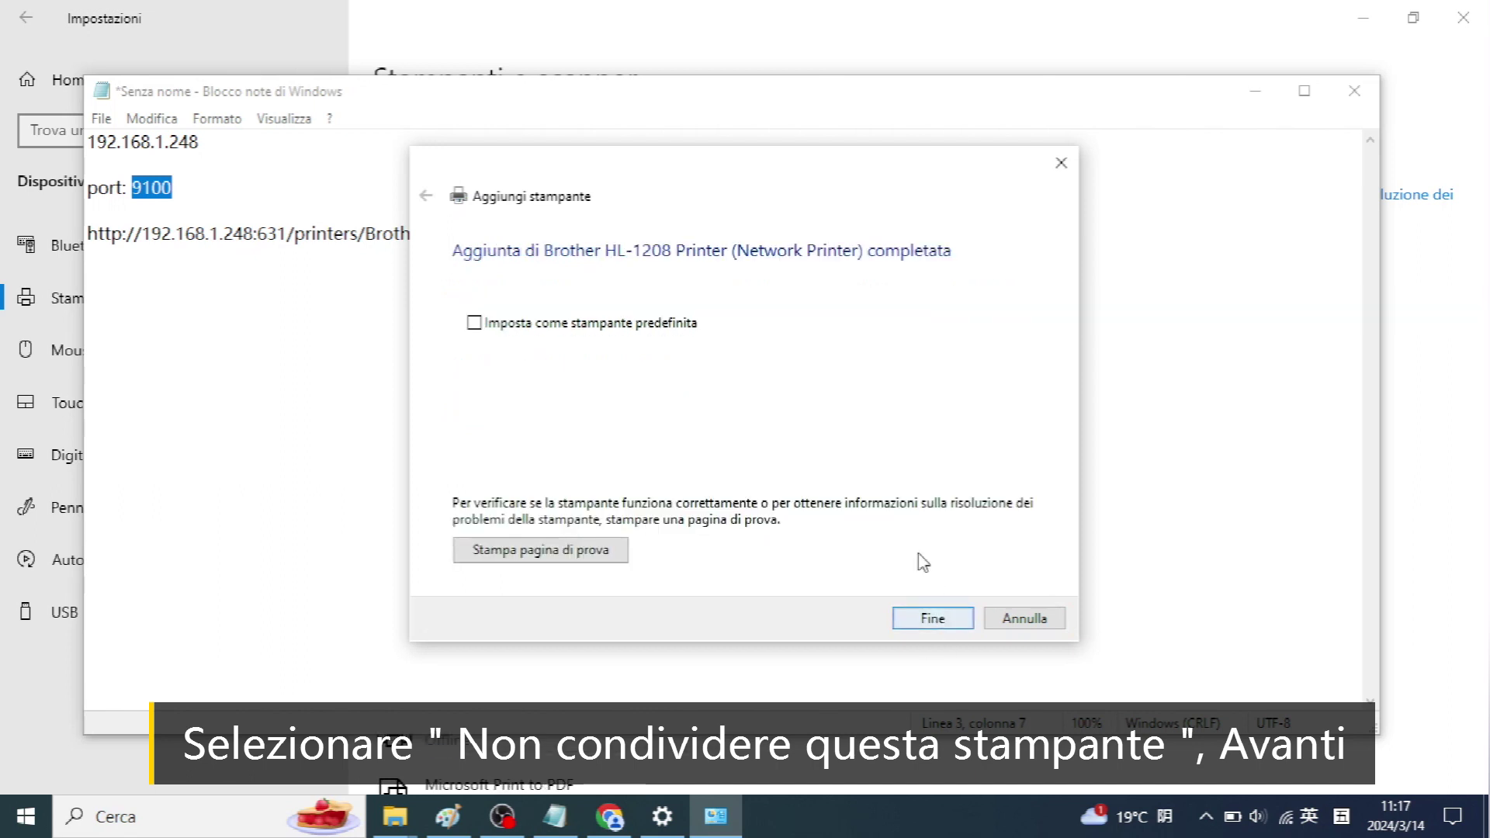
{"action": "left_click", "coordinate": [578, 552]}
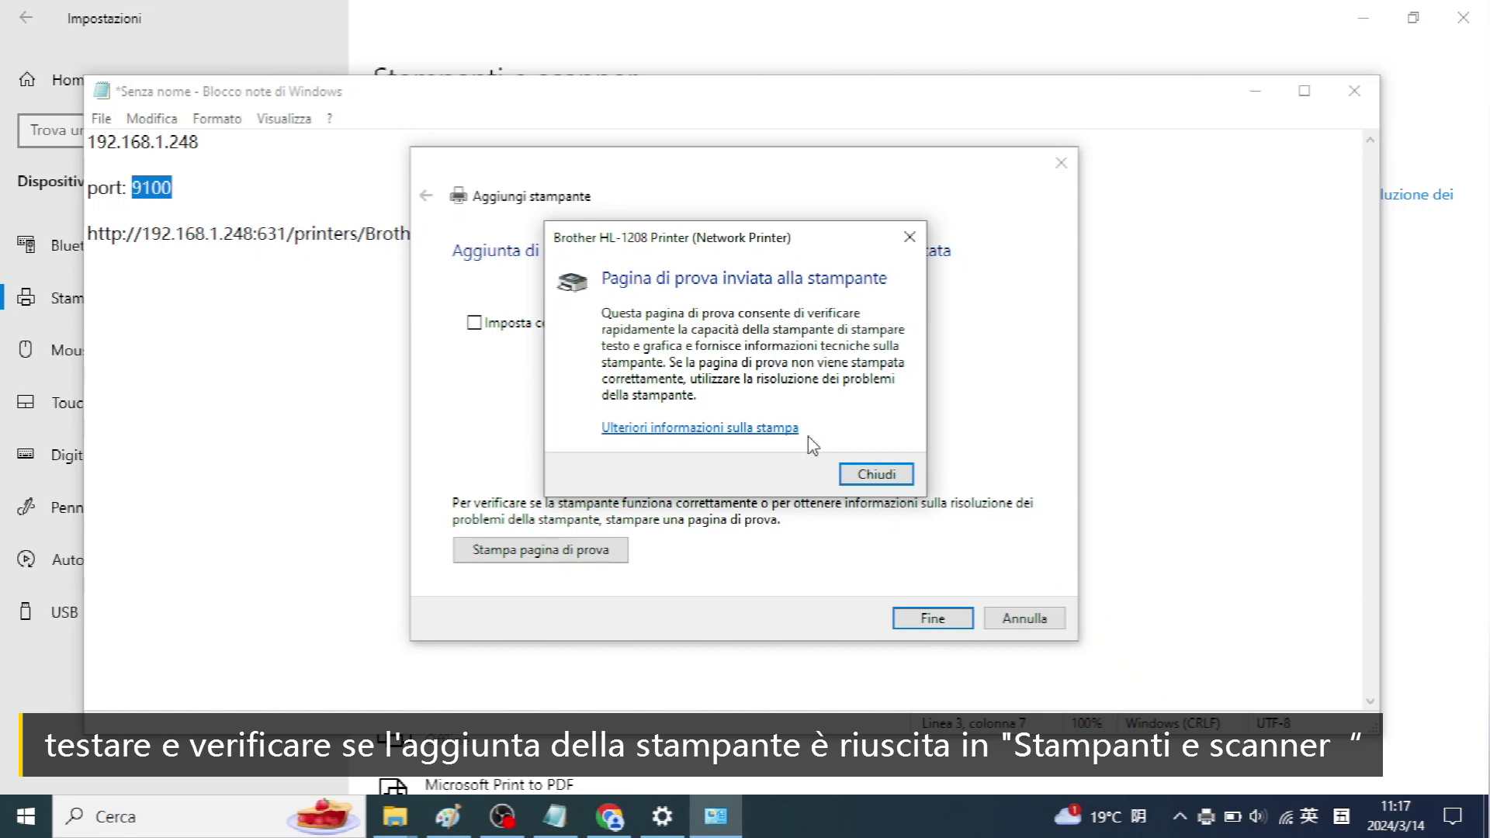
{"action": "left_click", "coordinate": [873, 474]}
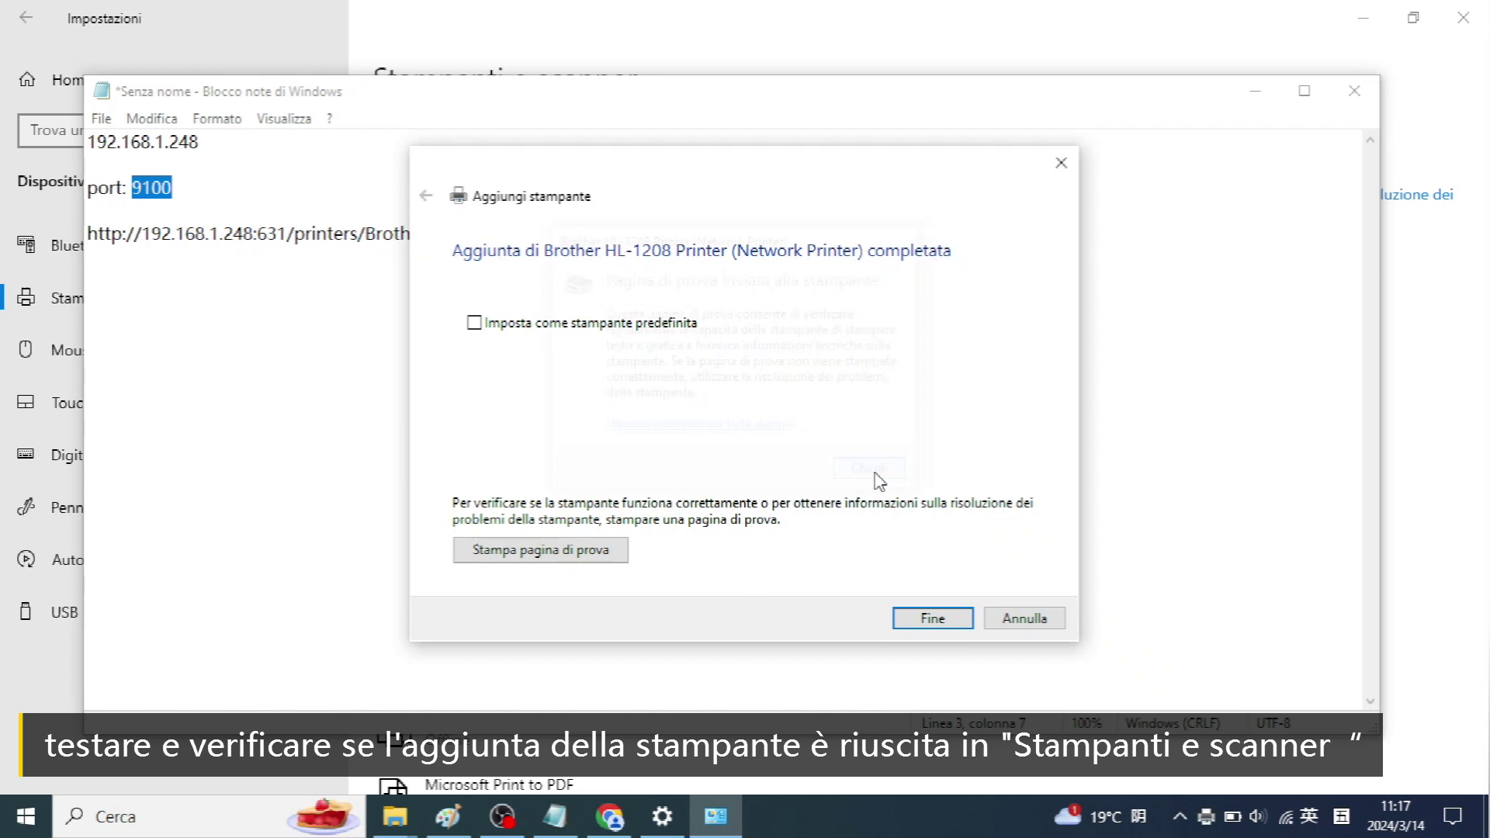
{"action": "left_click", "coordinate": [934, 619]}
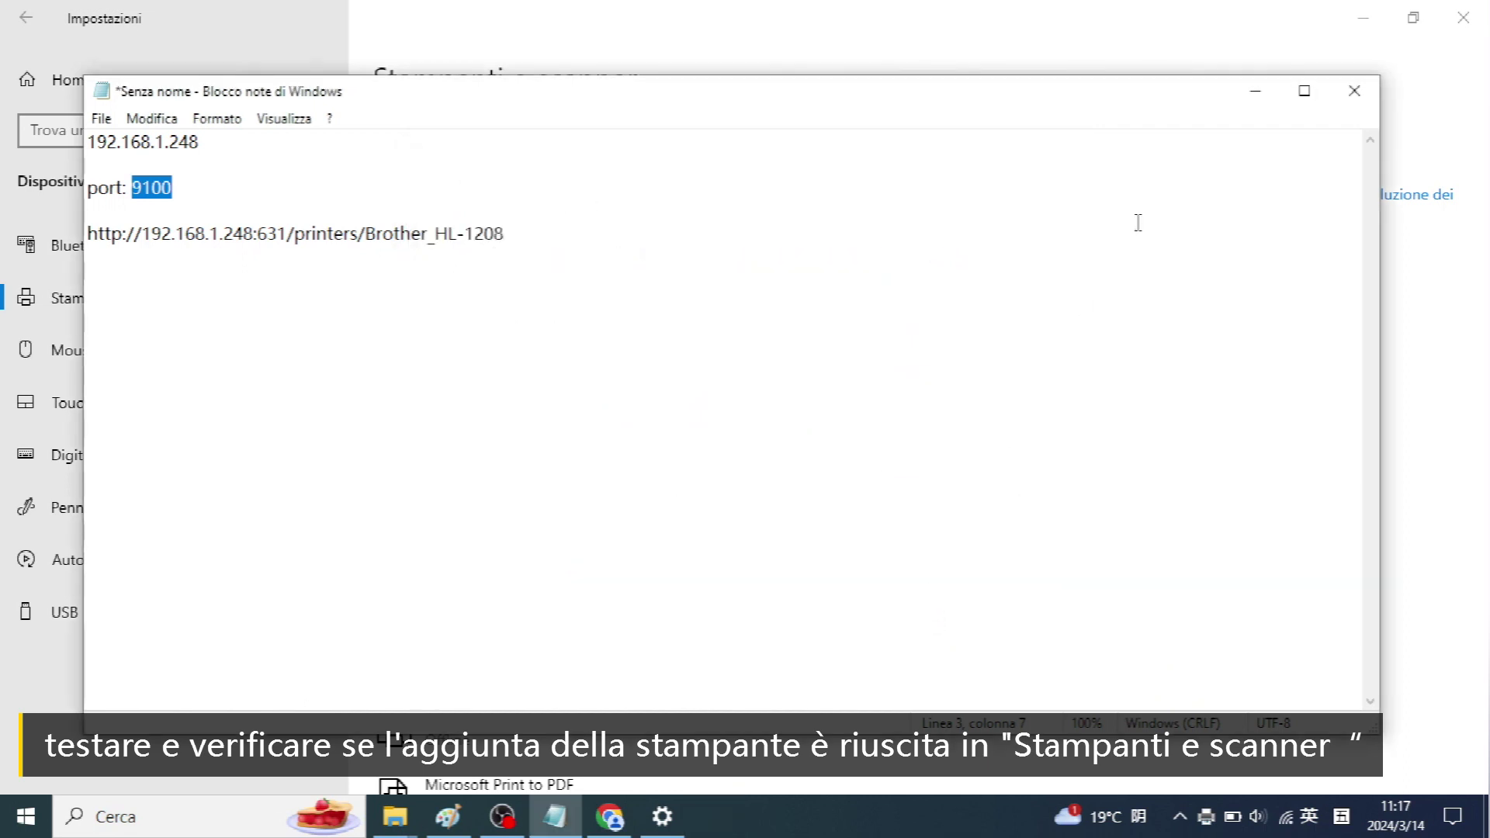
{"action": "left_click", "coordinate": [1255, 92]}
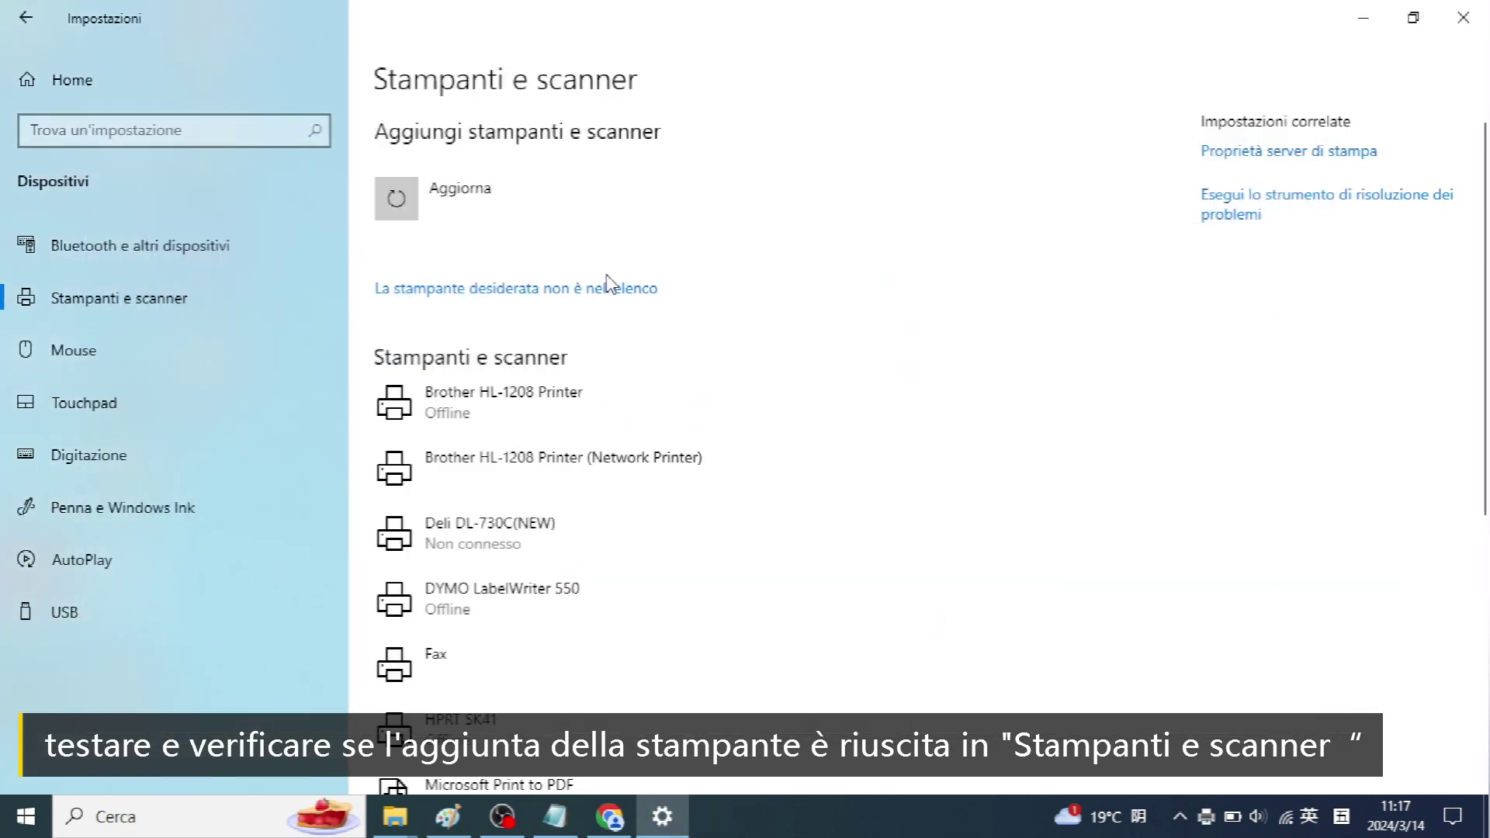
Go to Devices > Printers & scanners and select the Brother HL-1208 Printer (Network Printer) entry
{"action": "left_click", "coordinate": [45, 85]}
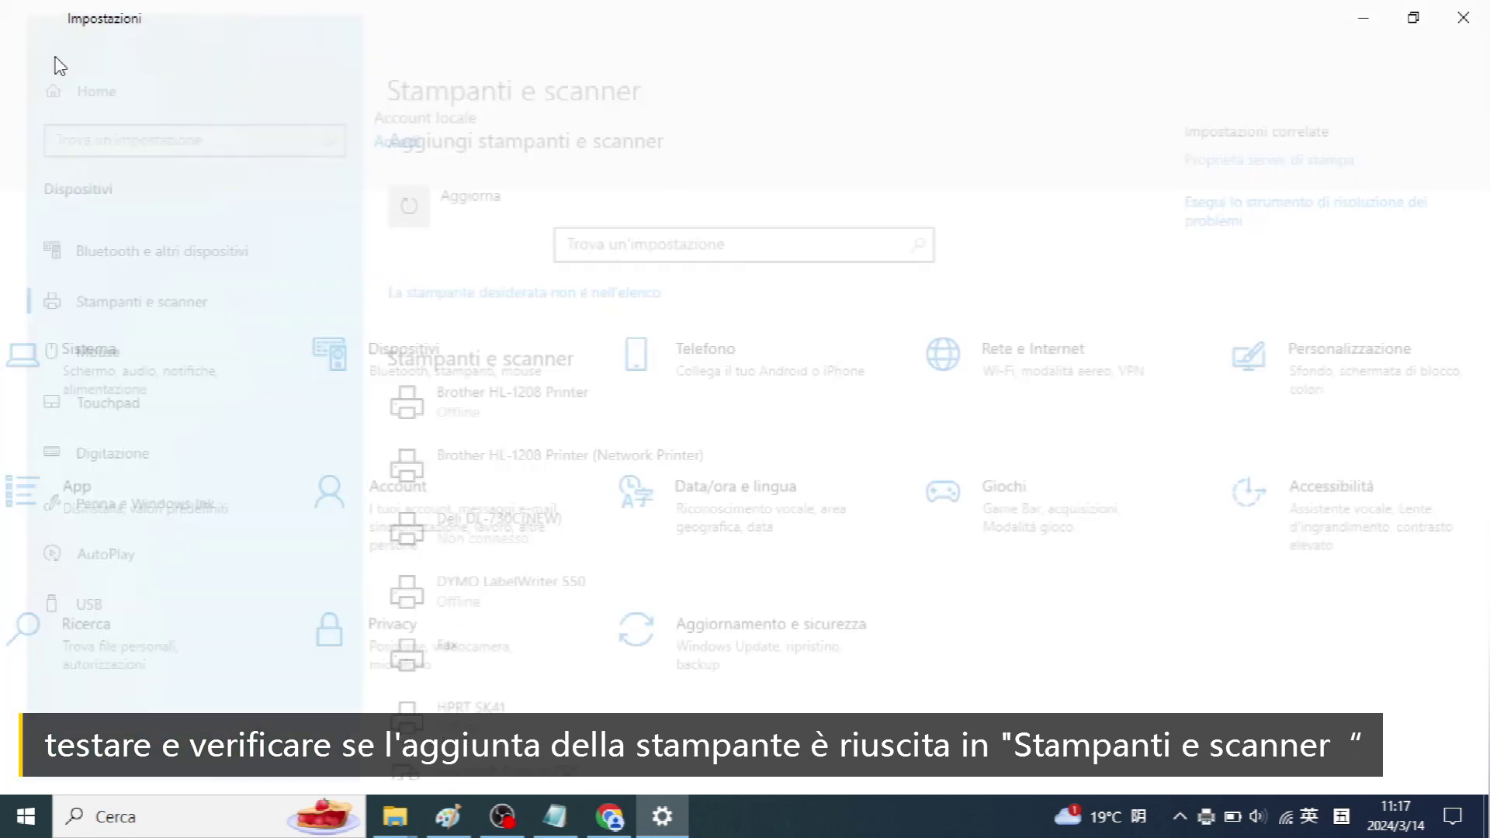
{"action": "left_click", "coordinate": [455, 364]}
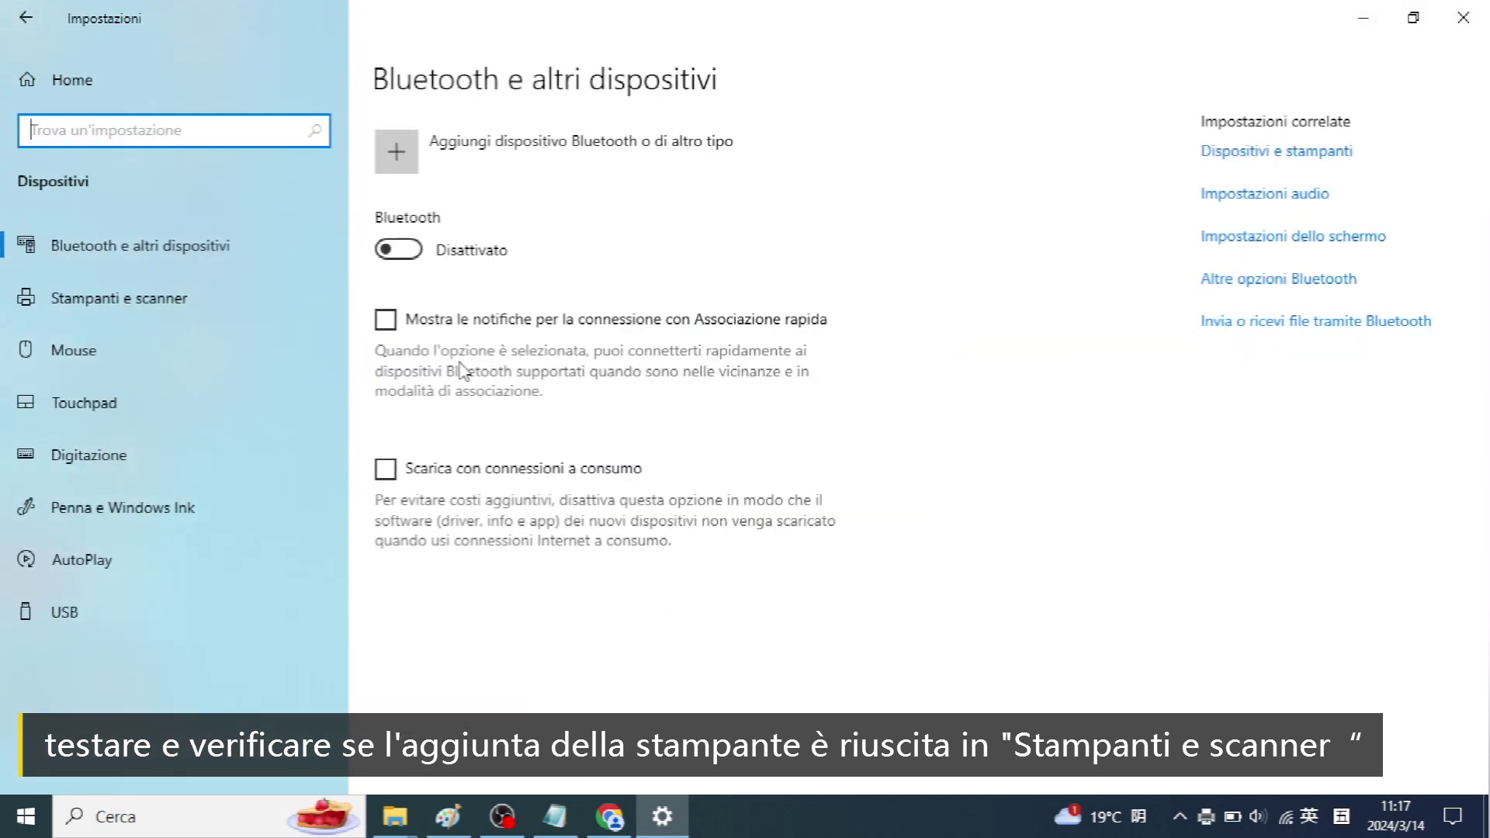
{"action": "left_click", "coordinate": [180, 300]}
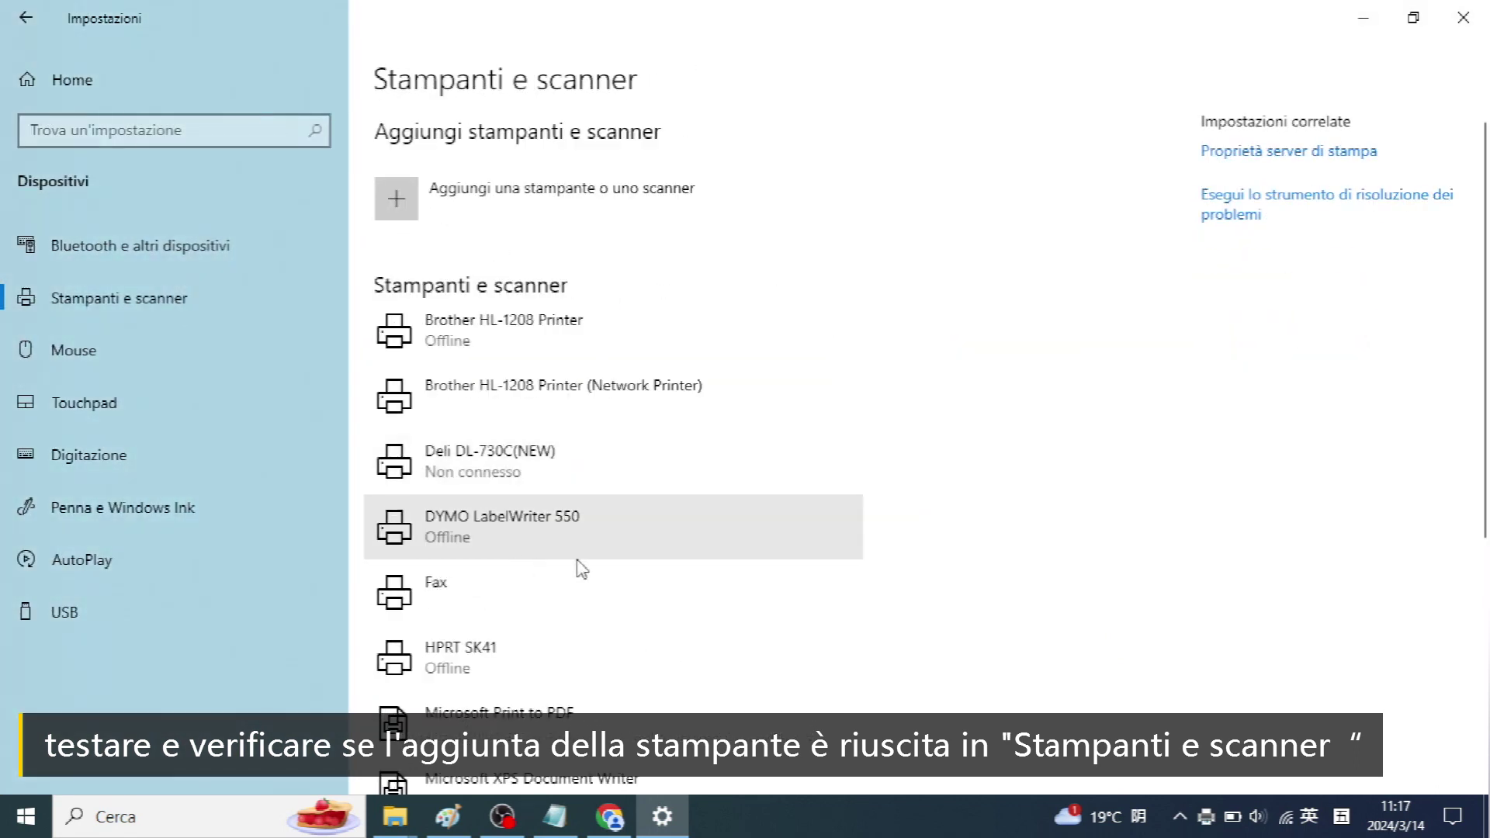
{"action": "left_click", "coordinate": [649, 412]}
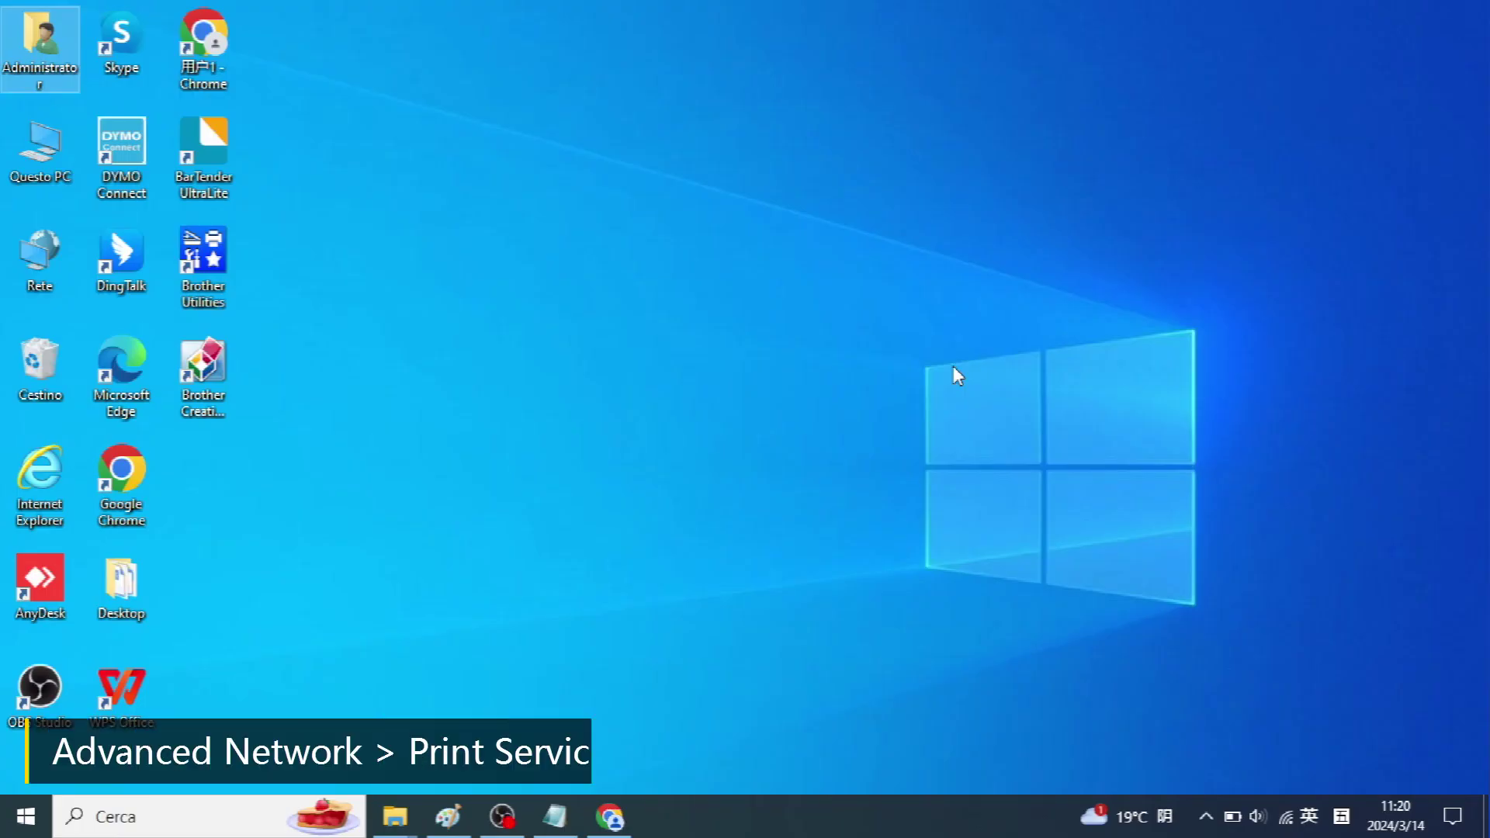
On the print server's Advanced Network > Print Service page, turn off Bidirectional mode for port 9100 and close Chrome
{"action": "mouse_move", "coordinate": [609, 816]}
{"action": "left_click", "coordinate": [601, 702]}
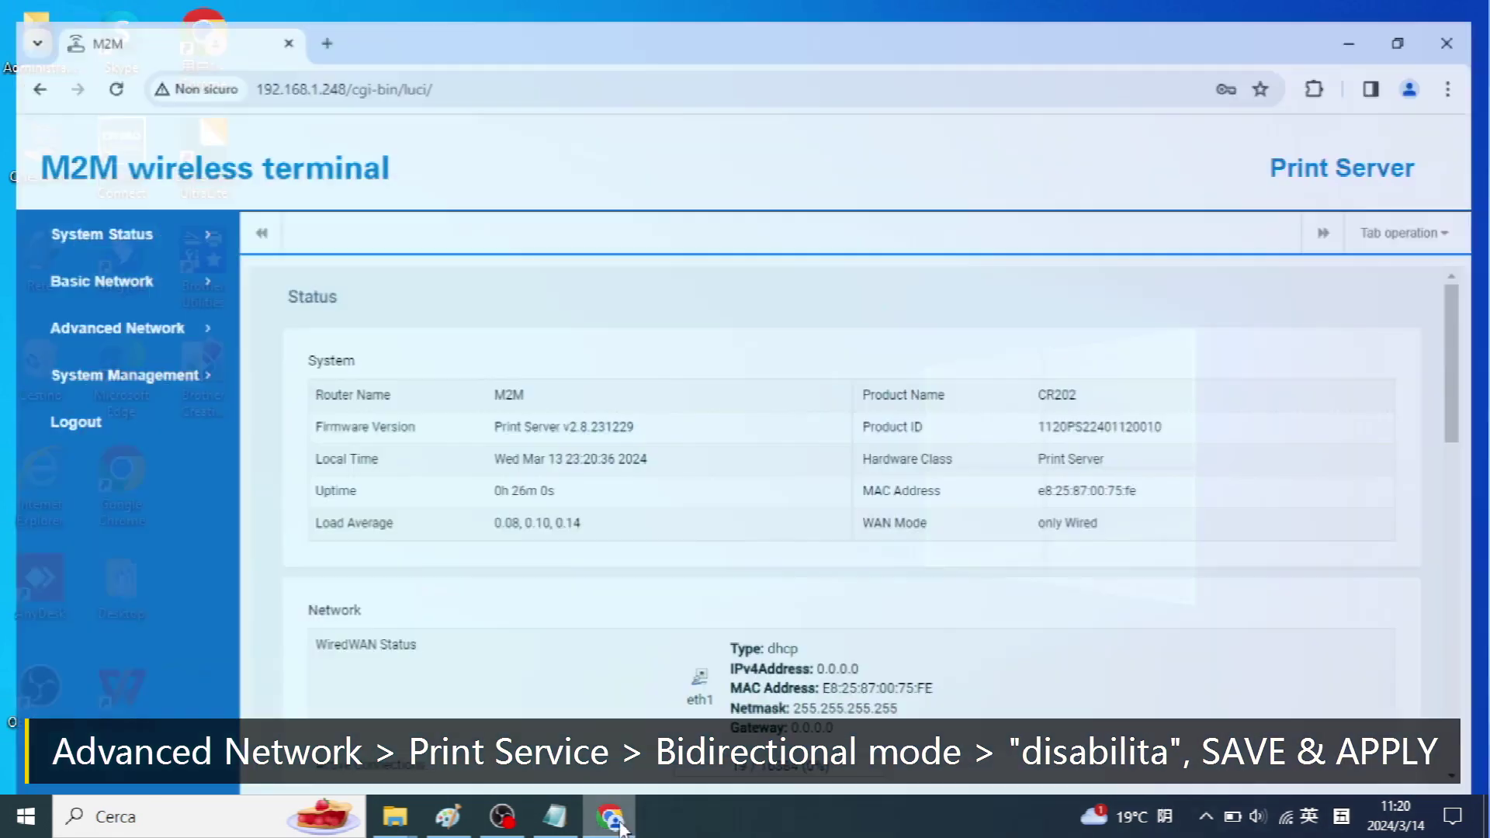
{"action": "left_click", "coordinate": [83, 319]}
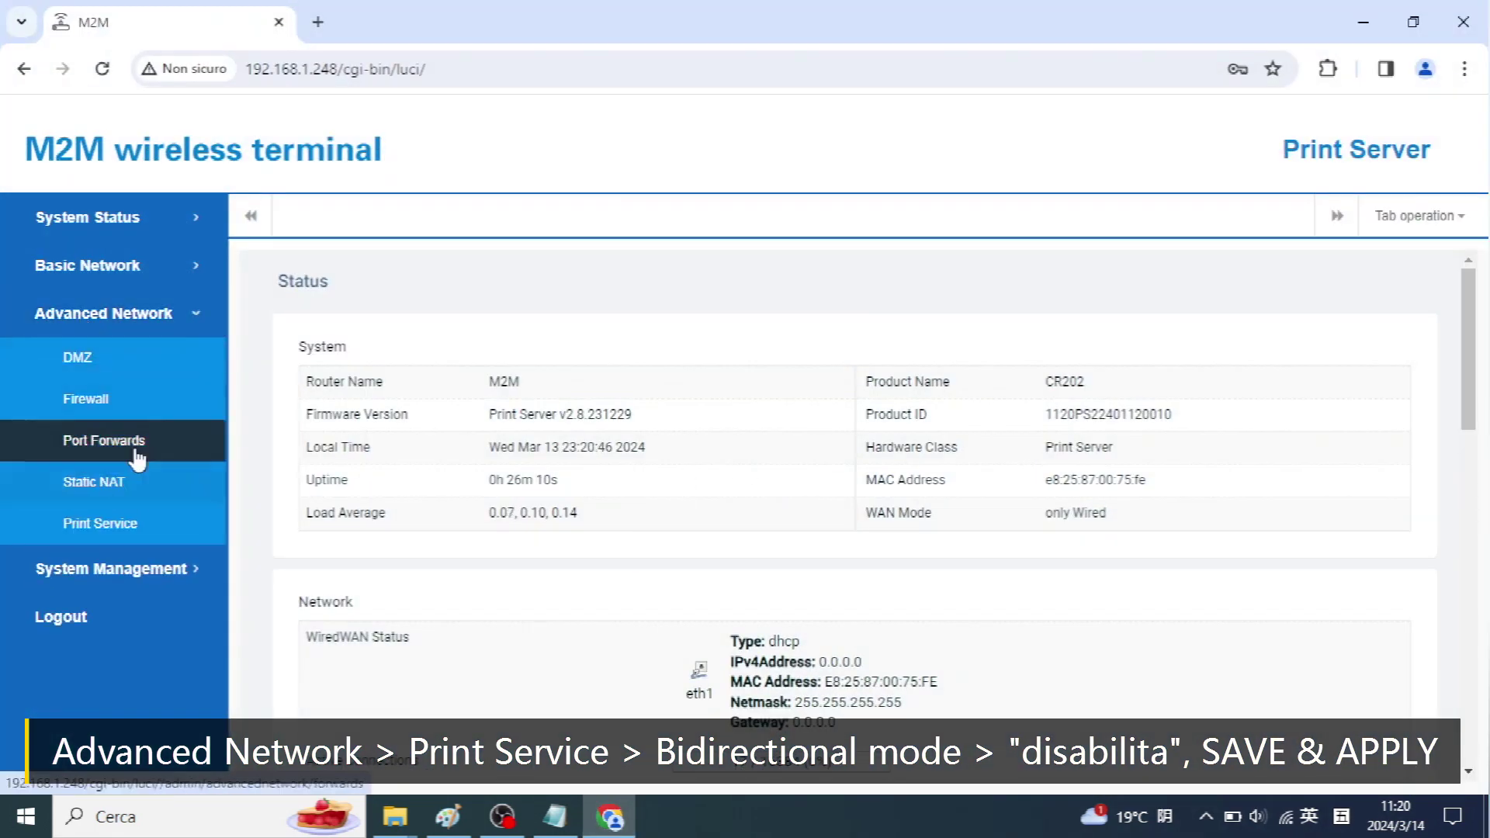
{"action": "left_click", "coordinate": [138, 525]}
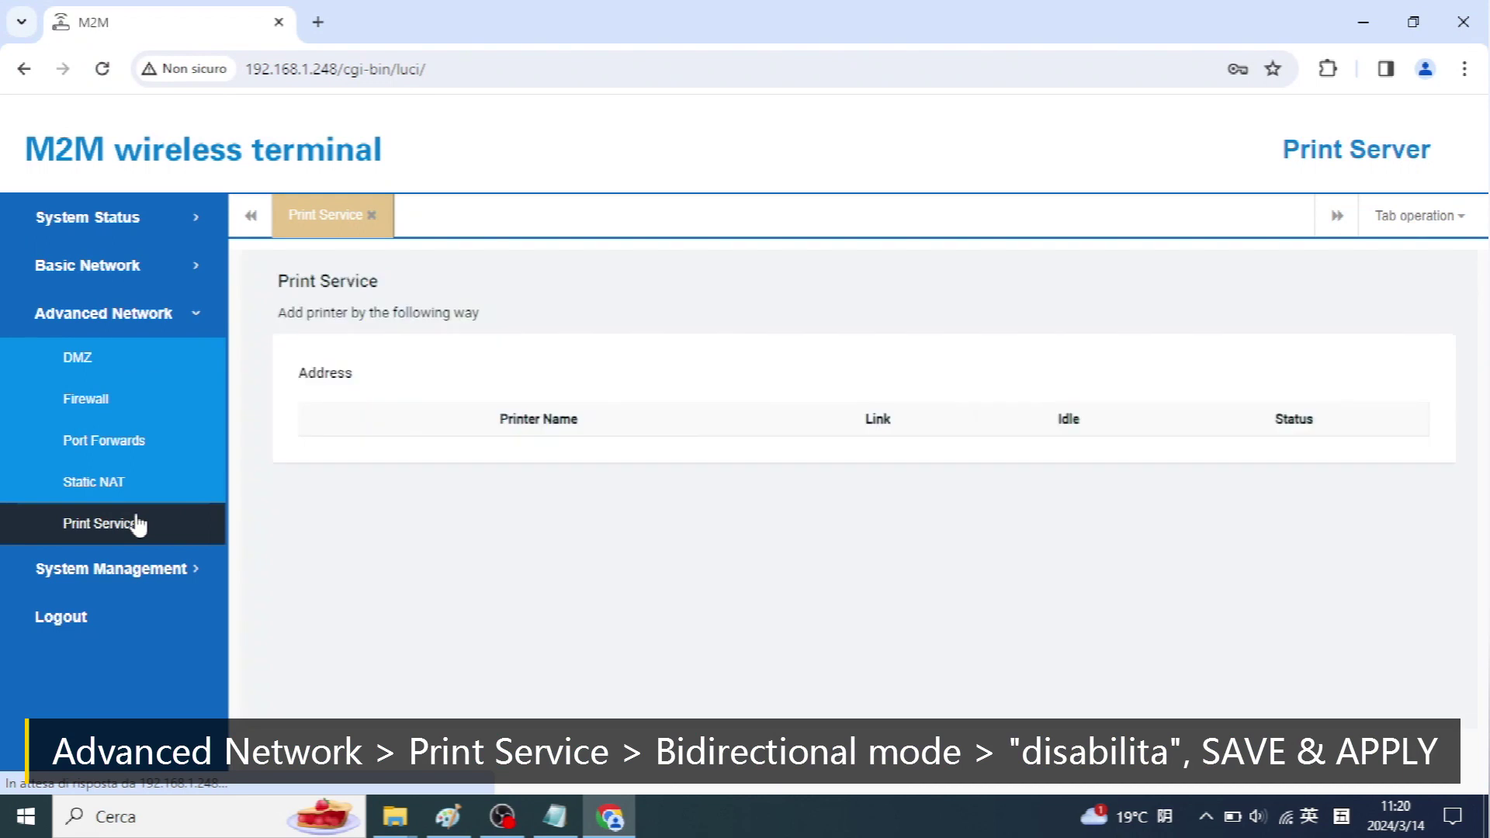
{"action": "scroll", "coordinate": [892, 532], "scroll_direction": "down", "scroll_amount": 1}
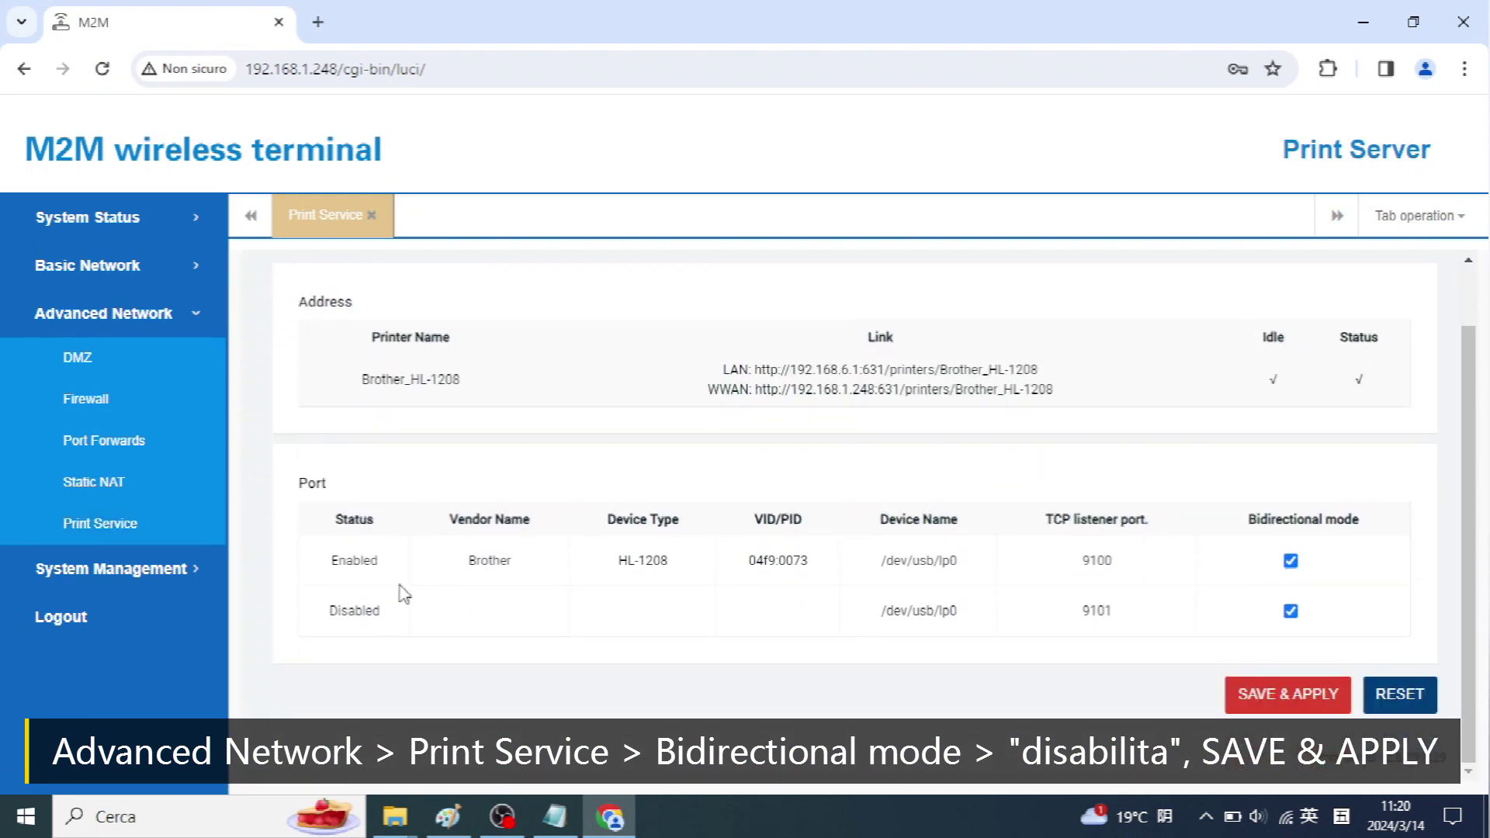
{"action": "left_click_drag", "start_coordinate": [342, 554], "coordinate": [960, 552]}
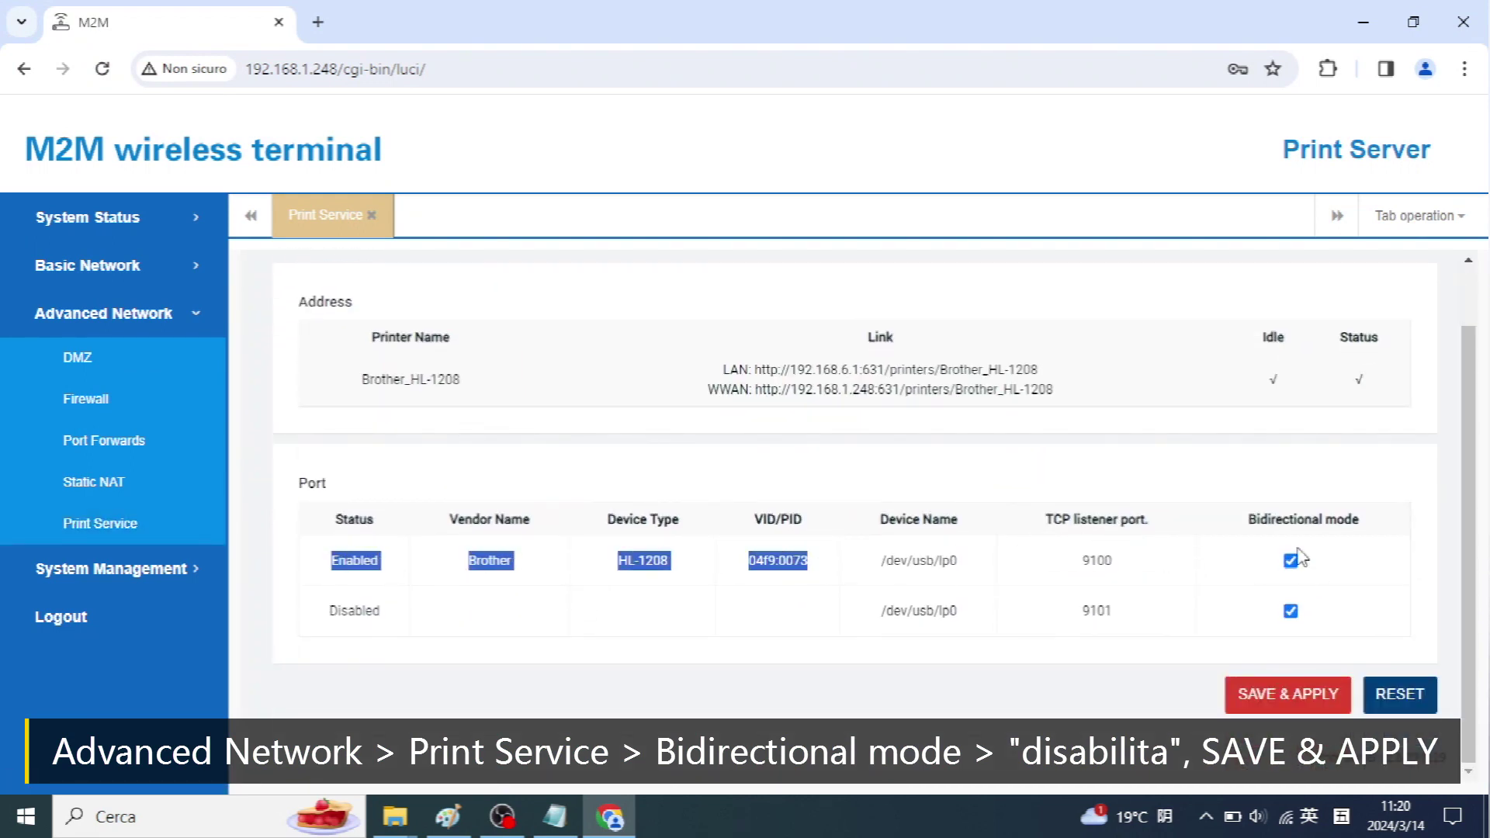
{"action": "left_click_drag", "start_coordinate": [1247, 525], "coordinate": [1329, 541]}
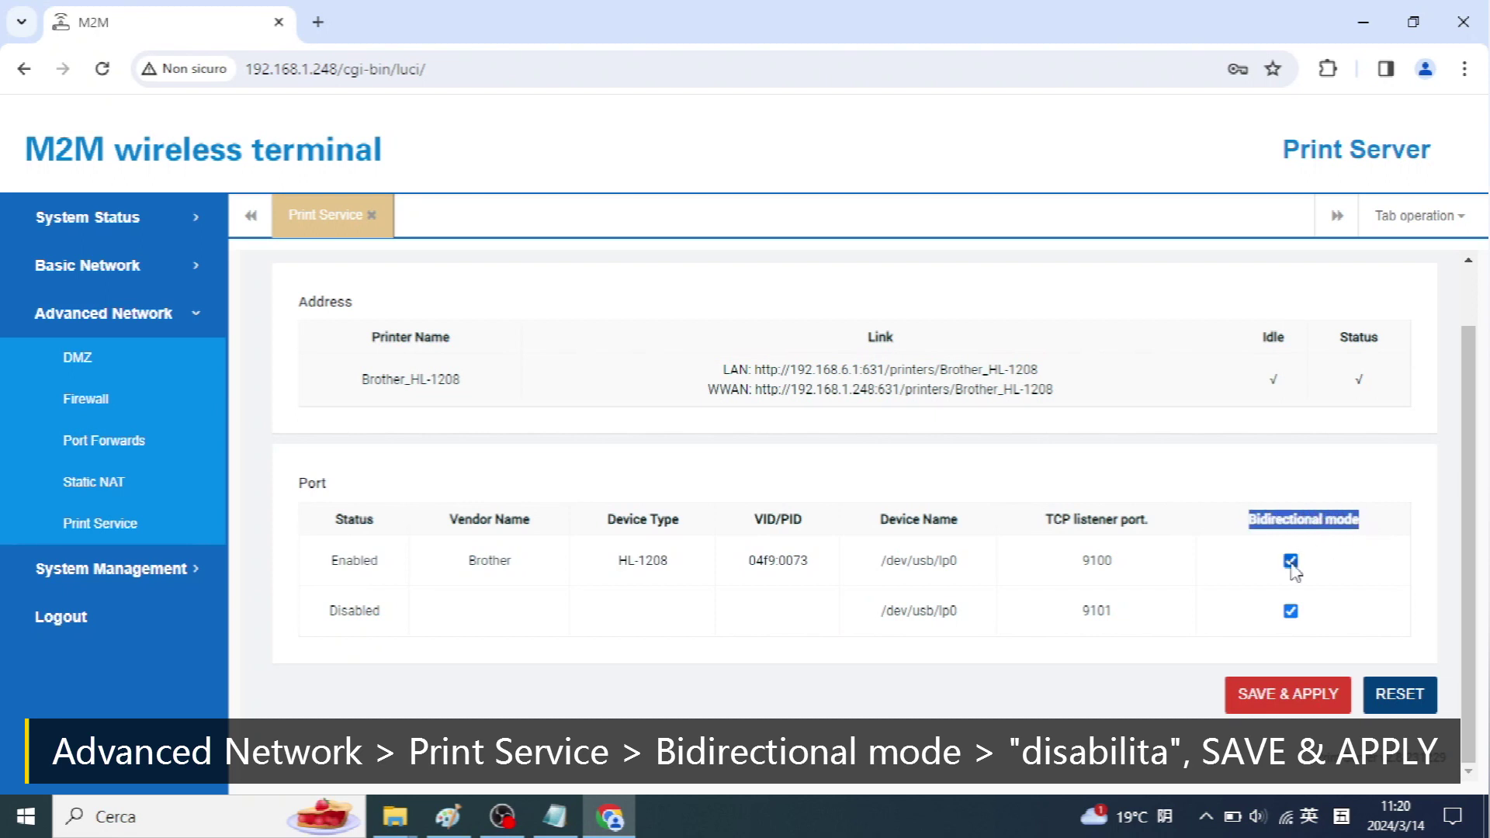
{"action": "left_click", "coordinate": [1291, 698]}
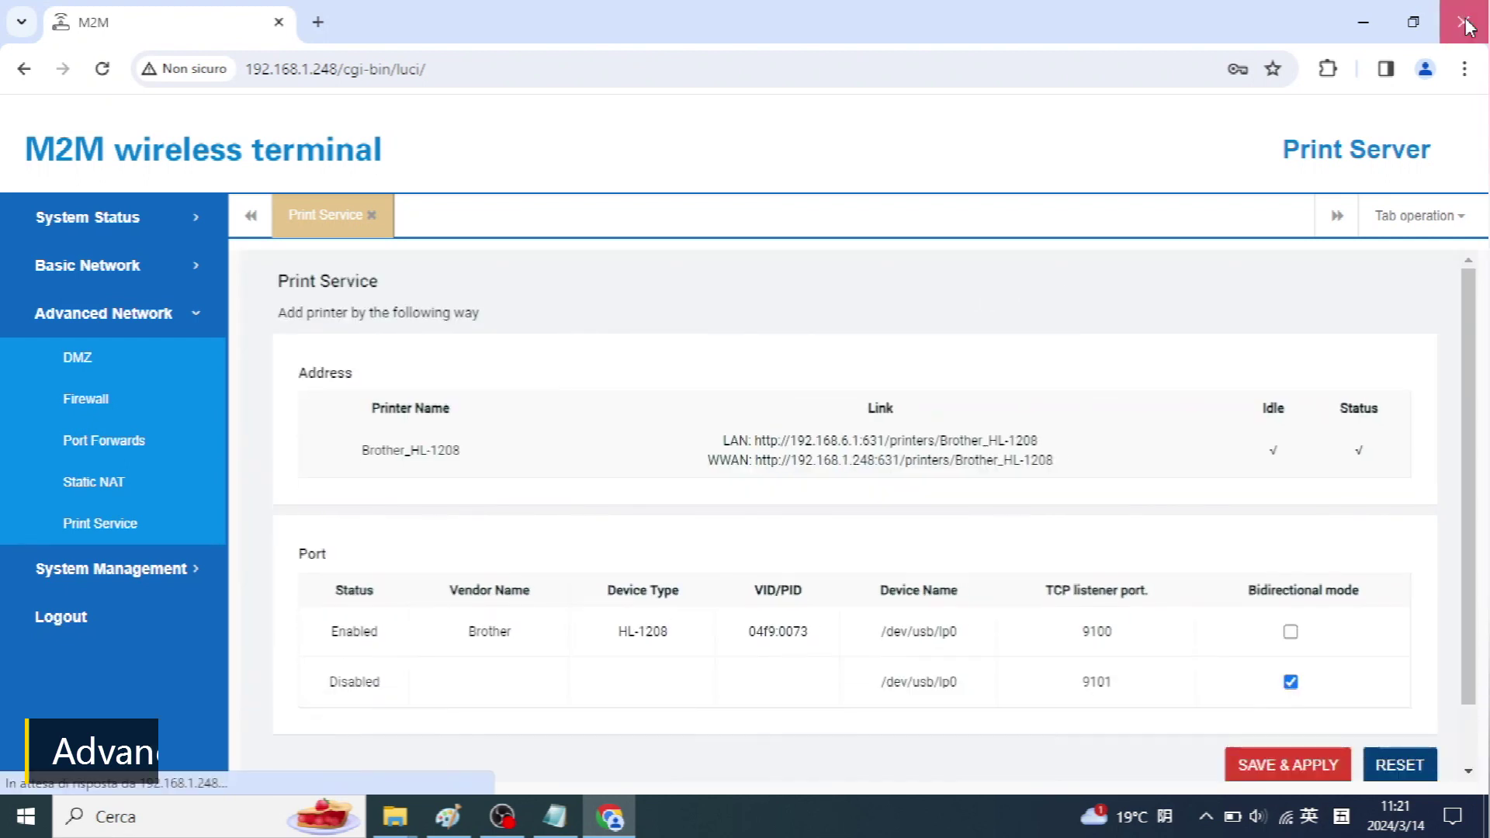
{"action": "left_click", "coordinate": [1465, 23]}
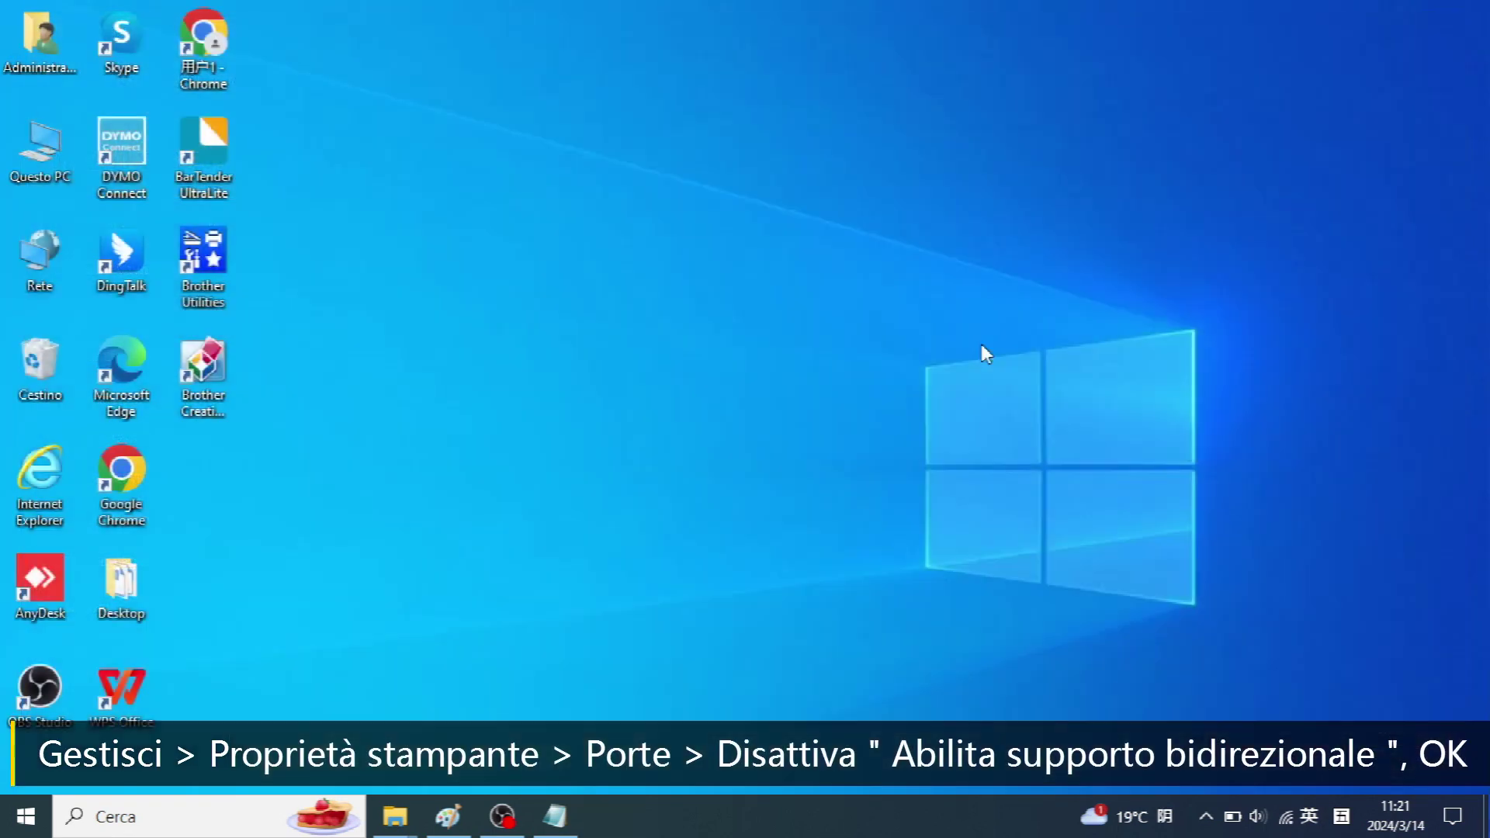
Open the Brother HL-1208 network printer's management page from Settings > Devices > Printers & scanners
{"action": "left_click", "coordinate": [26, 816]}
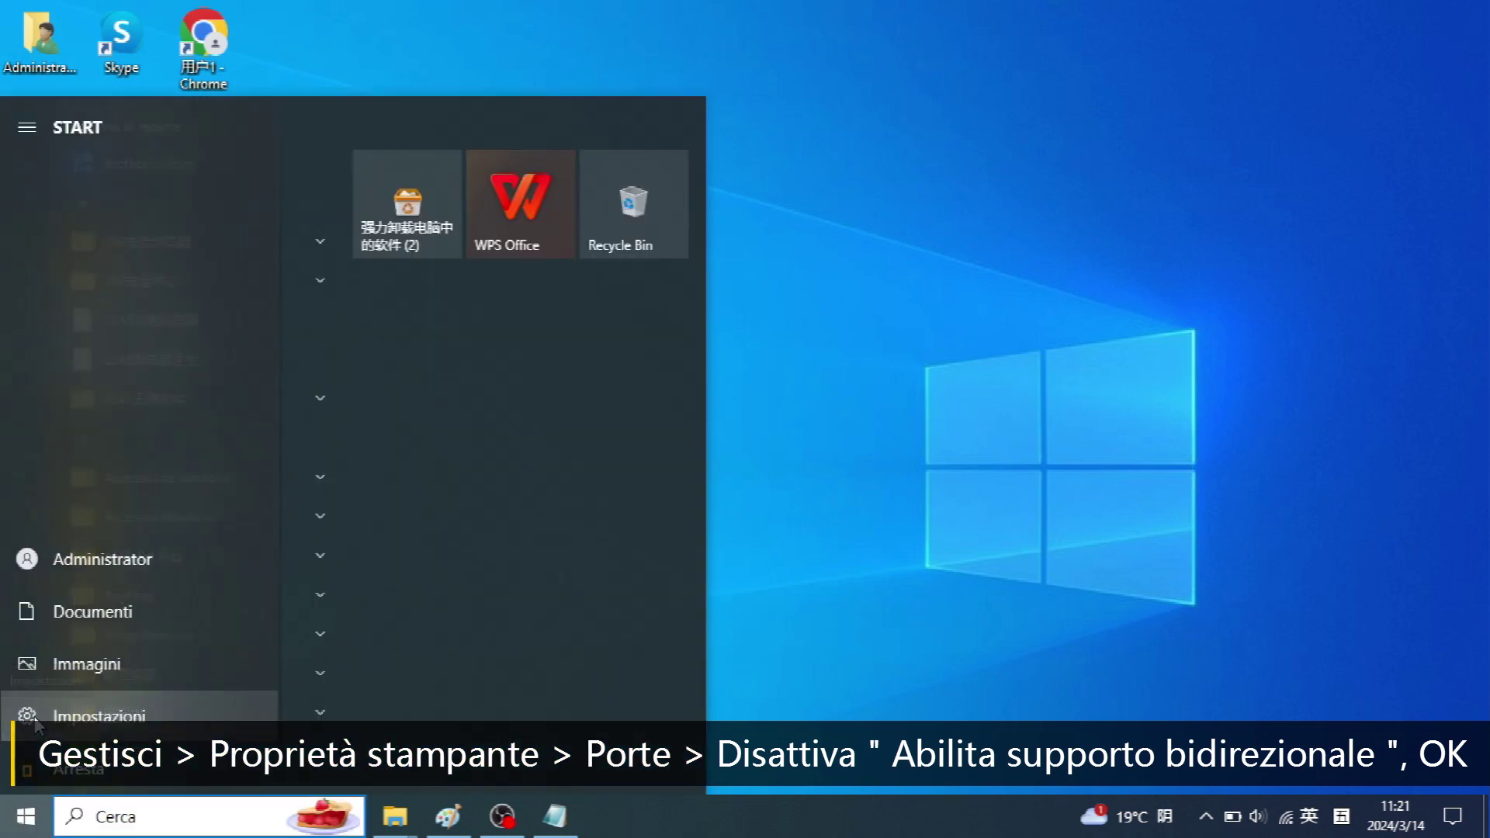
{"action": "left_click", "coordinate": [46, 708]}
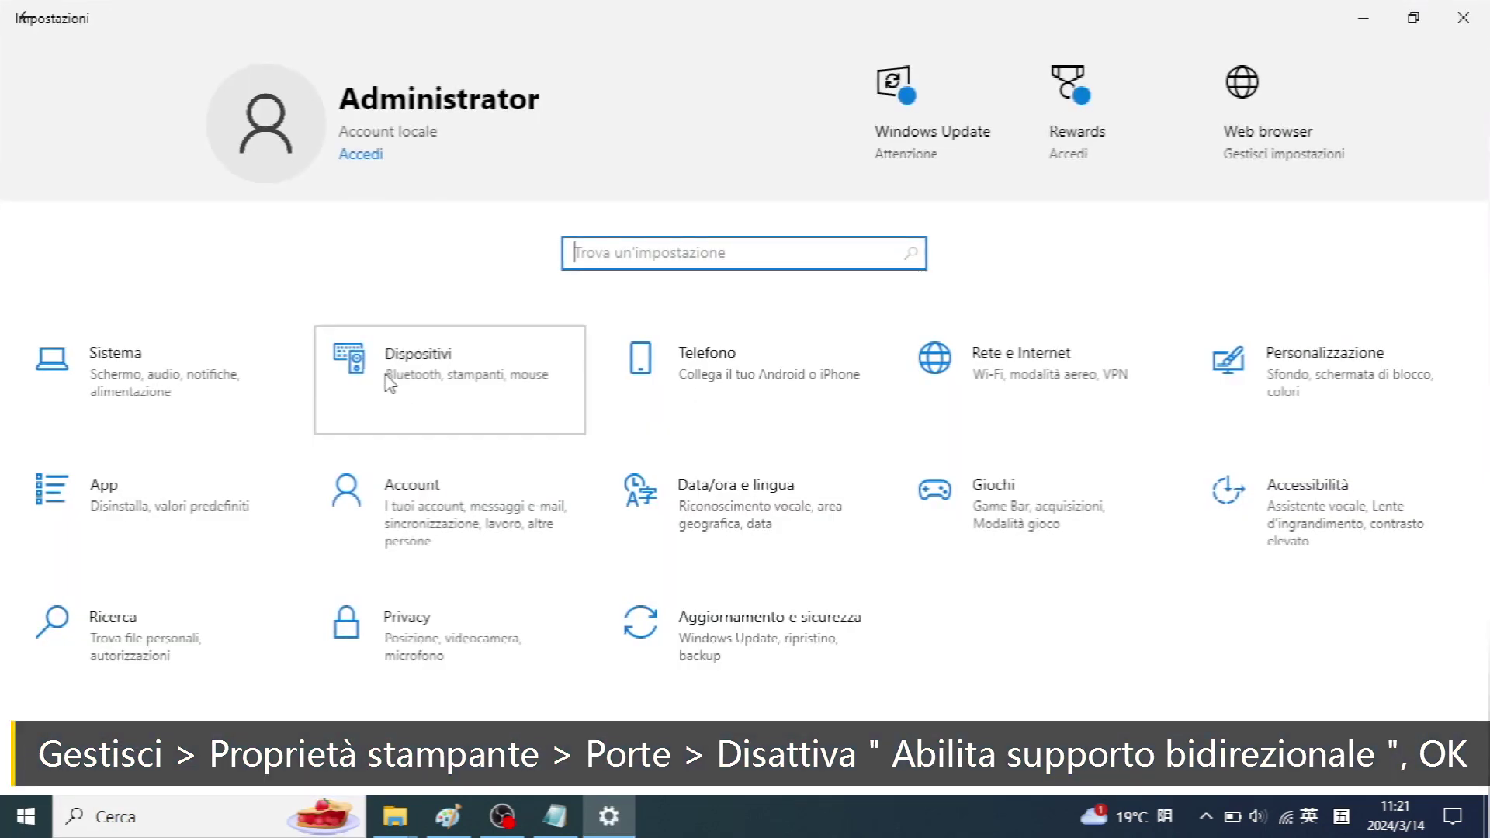
{"action": "left_click", "coordinate": [388, 380]}
{"action": "left_click", "coordinate": [191, 310]}
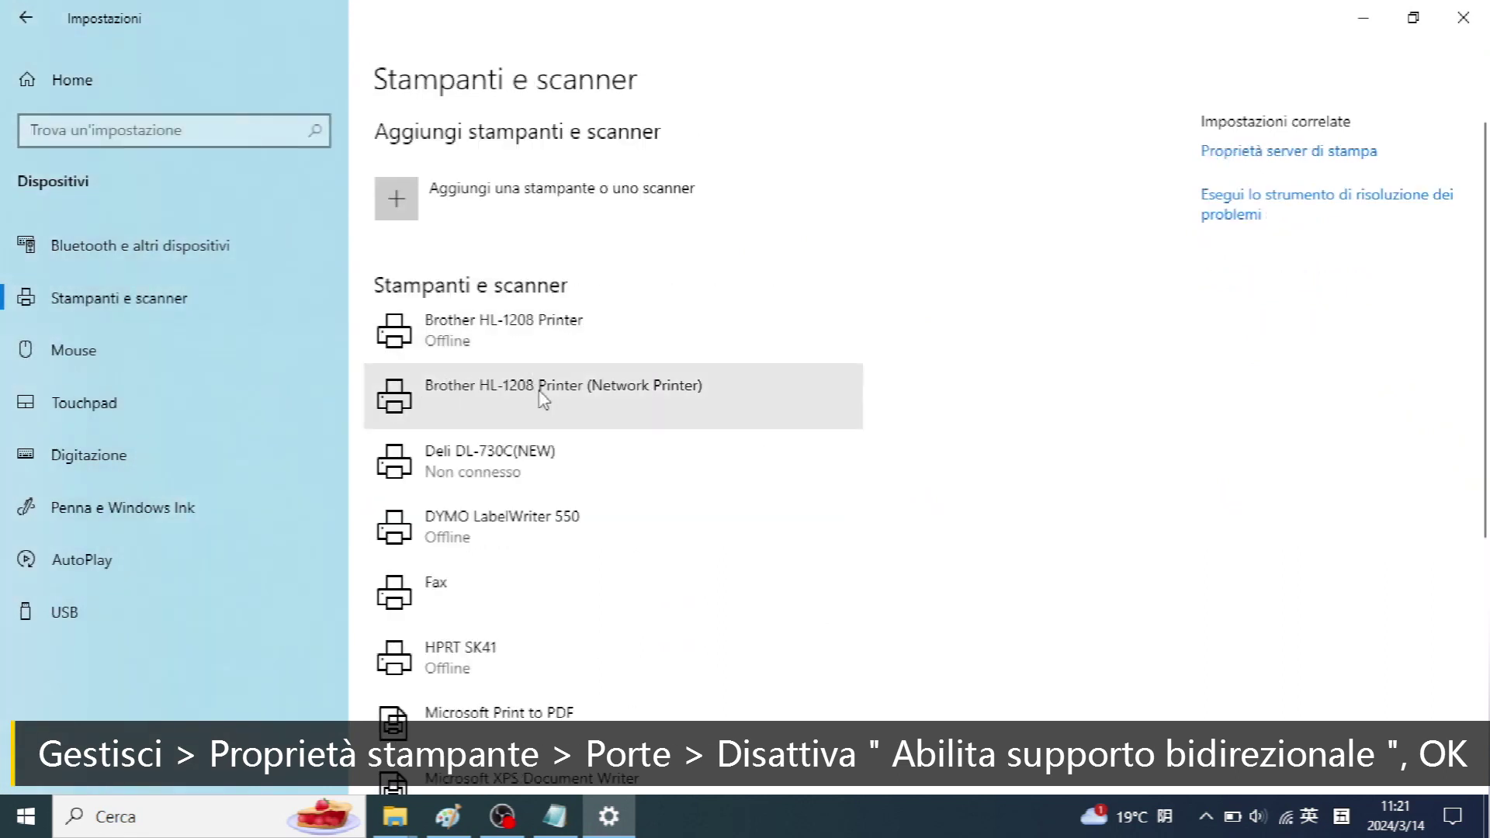
{"action": "left_click", "coordinate": [540, 392]}
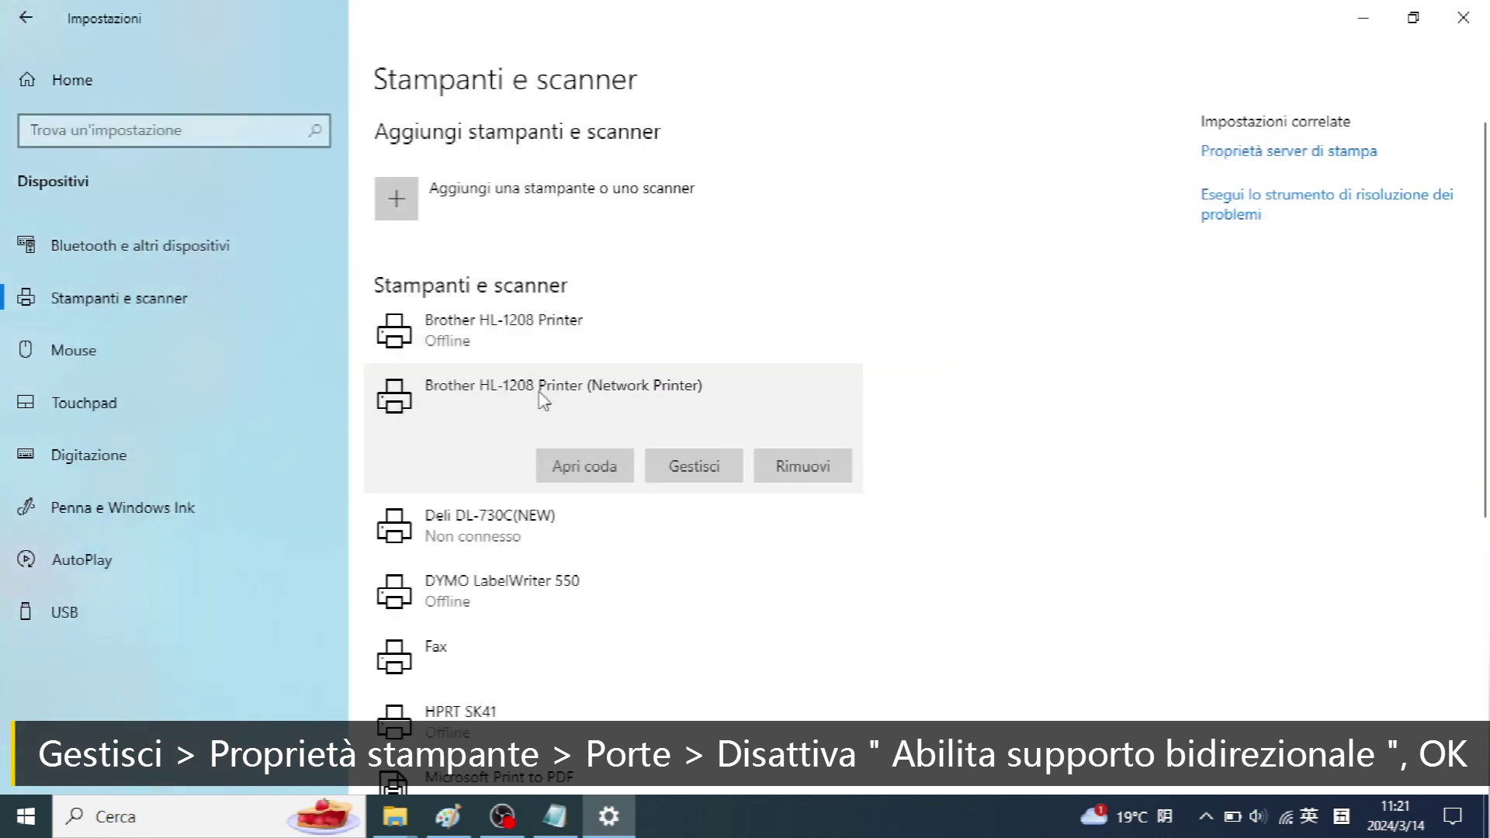
{"action": "left_click", "coordinate": [708, 476]}
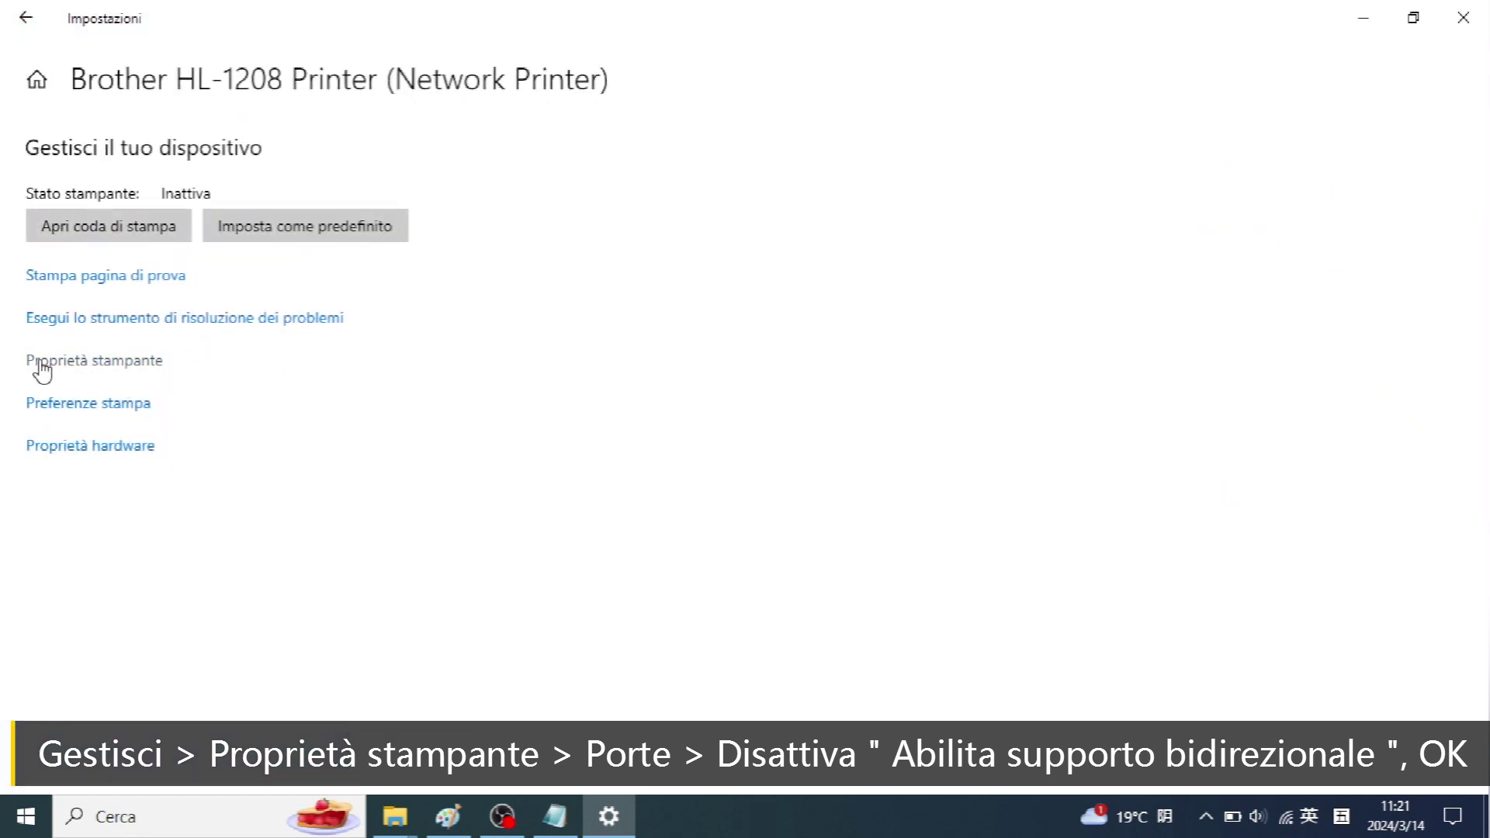
In Printer properties > Ports, leave bidirectional support unchecked, confirm with OK, and close Settings
{"action": "left_click", "coordinate": [144, 362]}
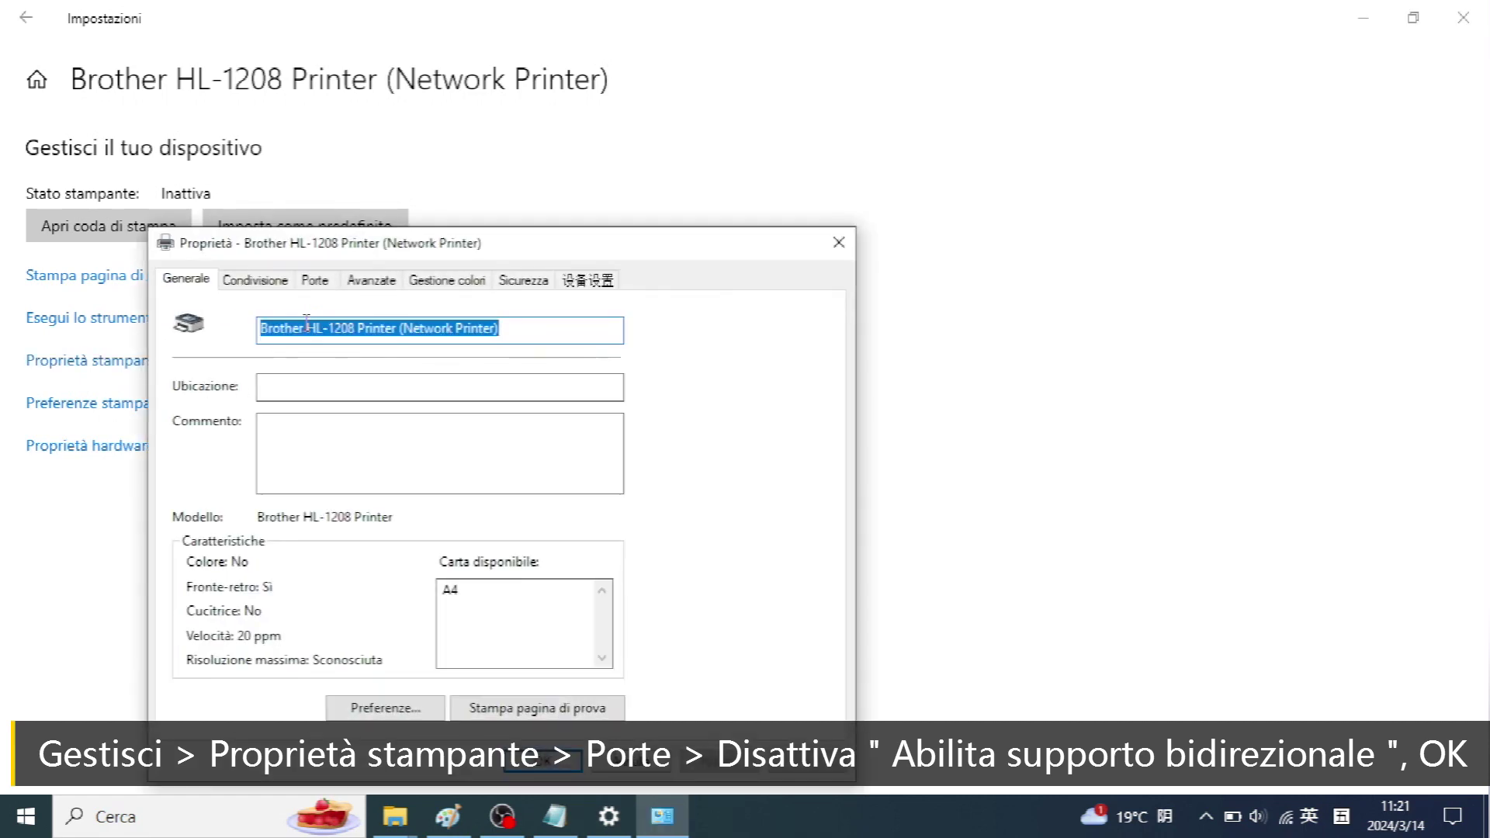
{"action": "left_click", "coordinate": [320, 286]}
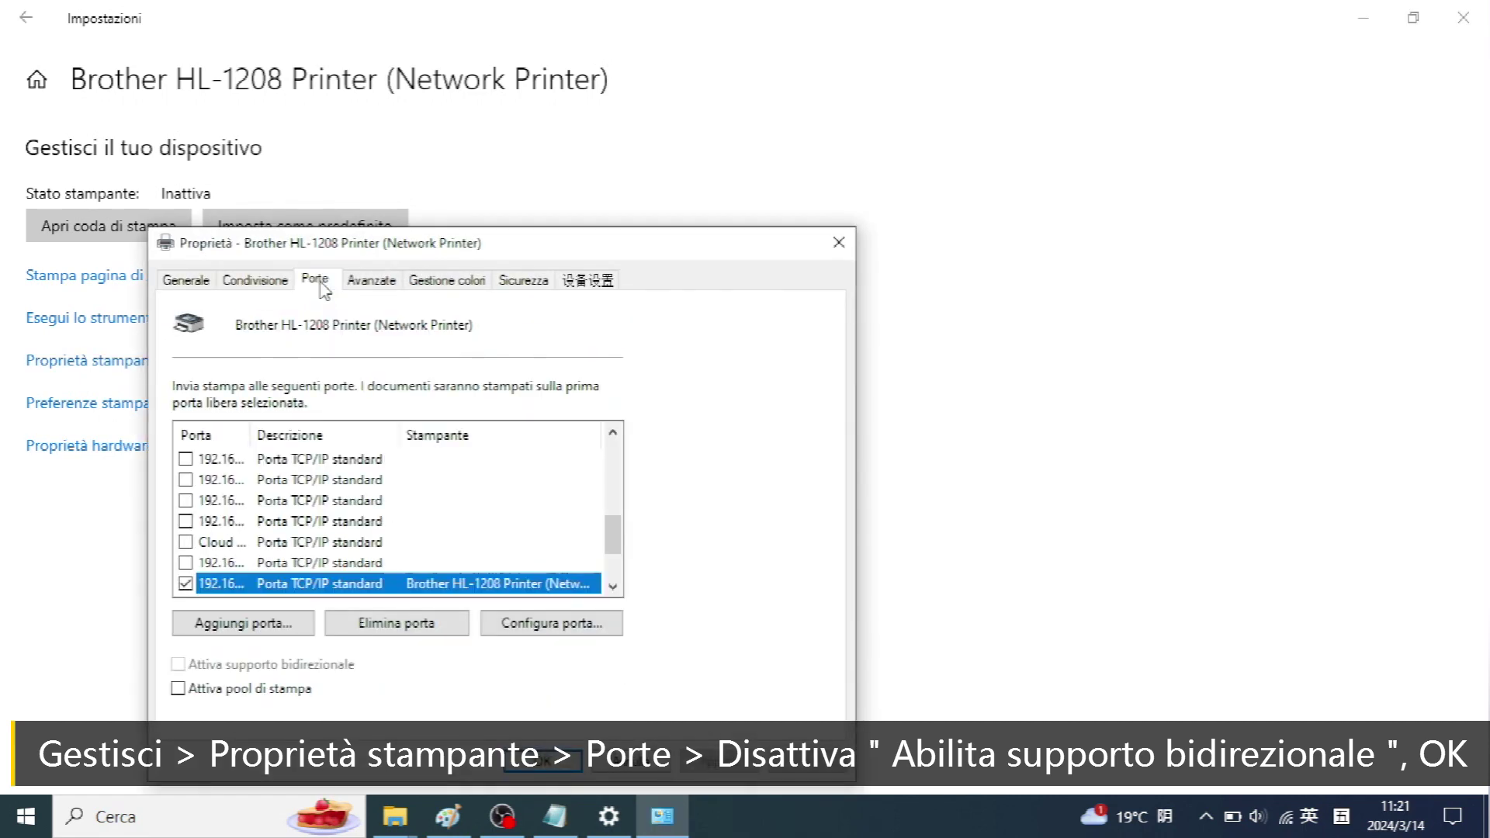
{"action": "scroll", "coordinate": [284, 496], "scroll_direction": "down", "scroll_amount": 1}
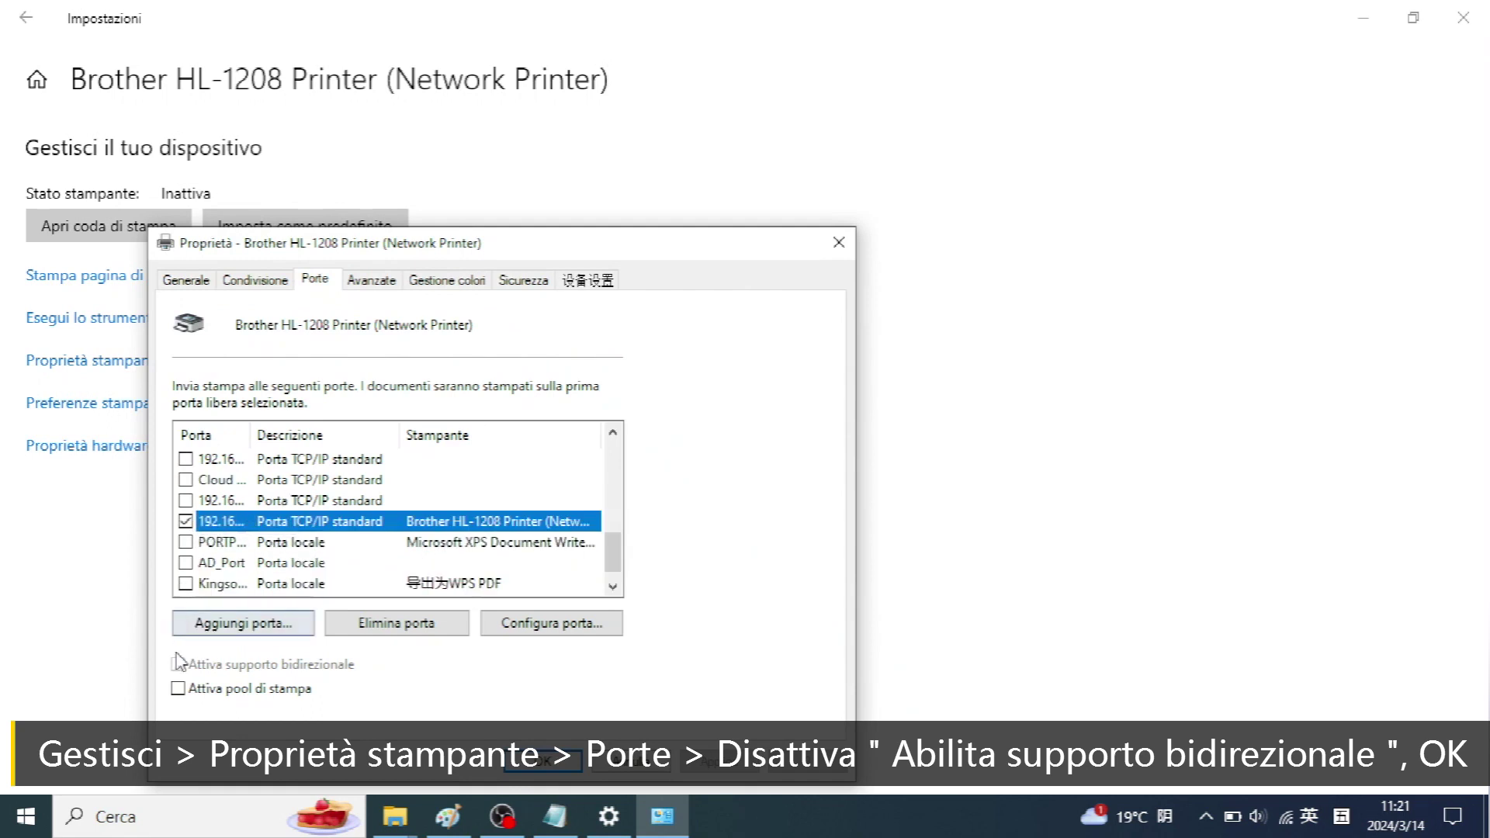
{"action": "left_click", "coordinate": [536, 769]}
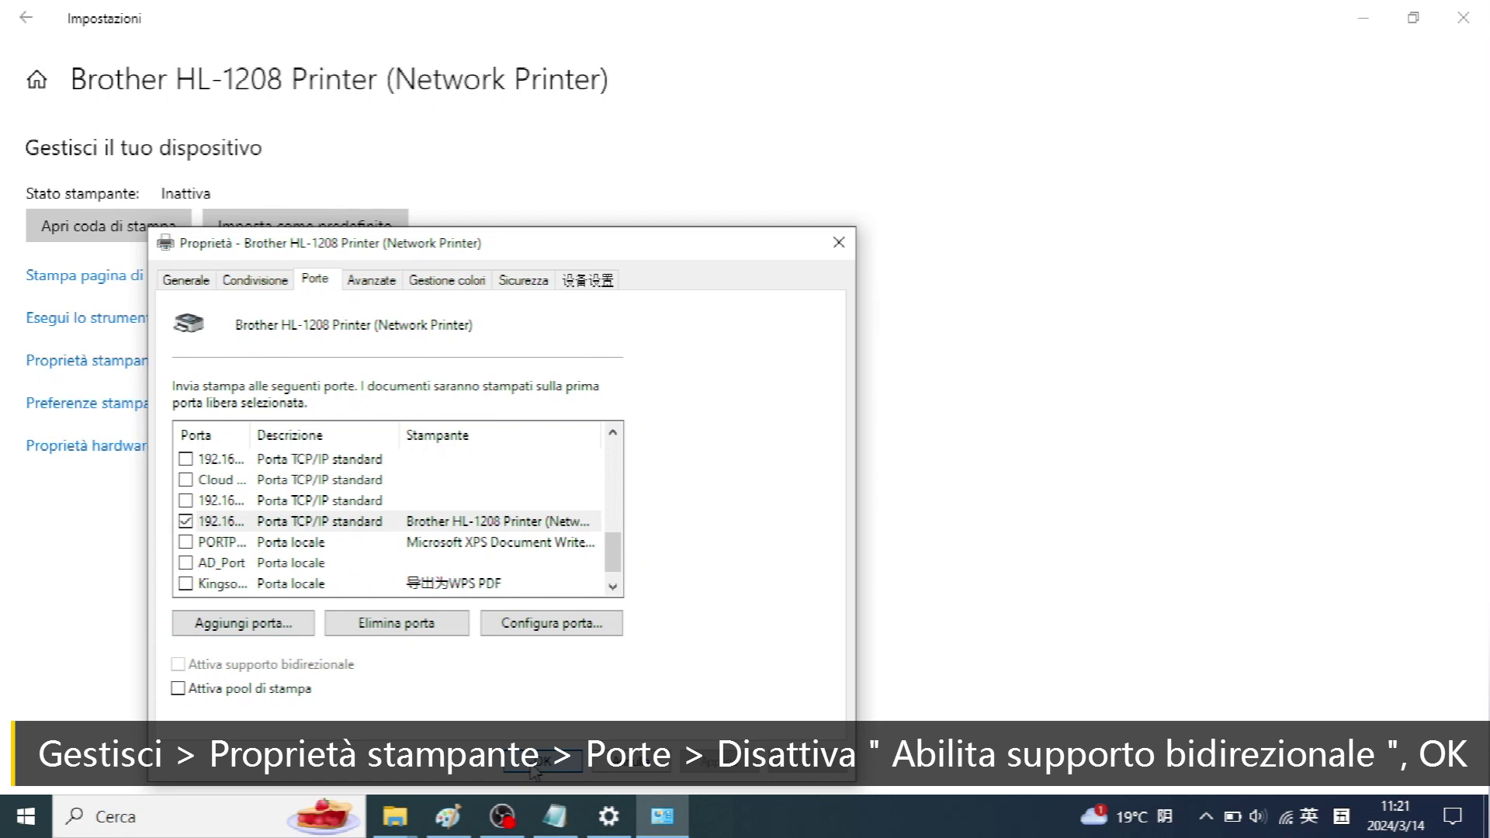
{"action": "left_click", "coordinate": [1476, 26]}
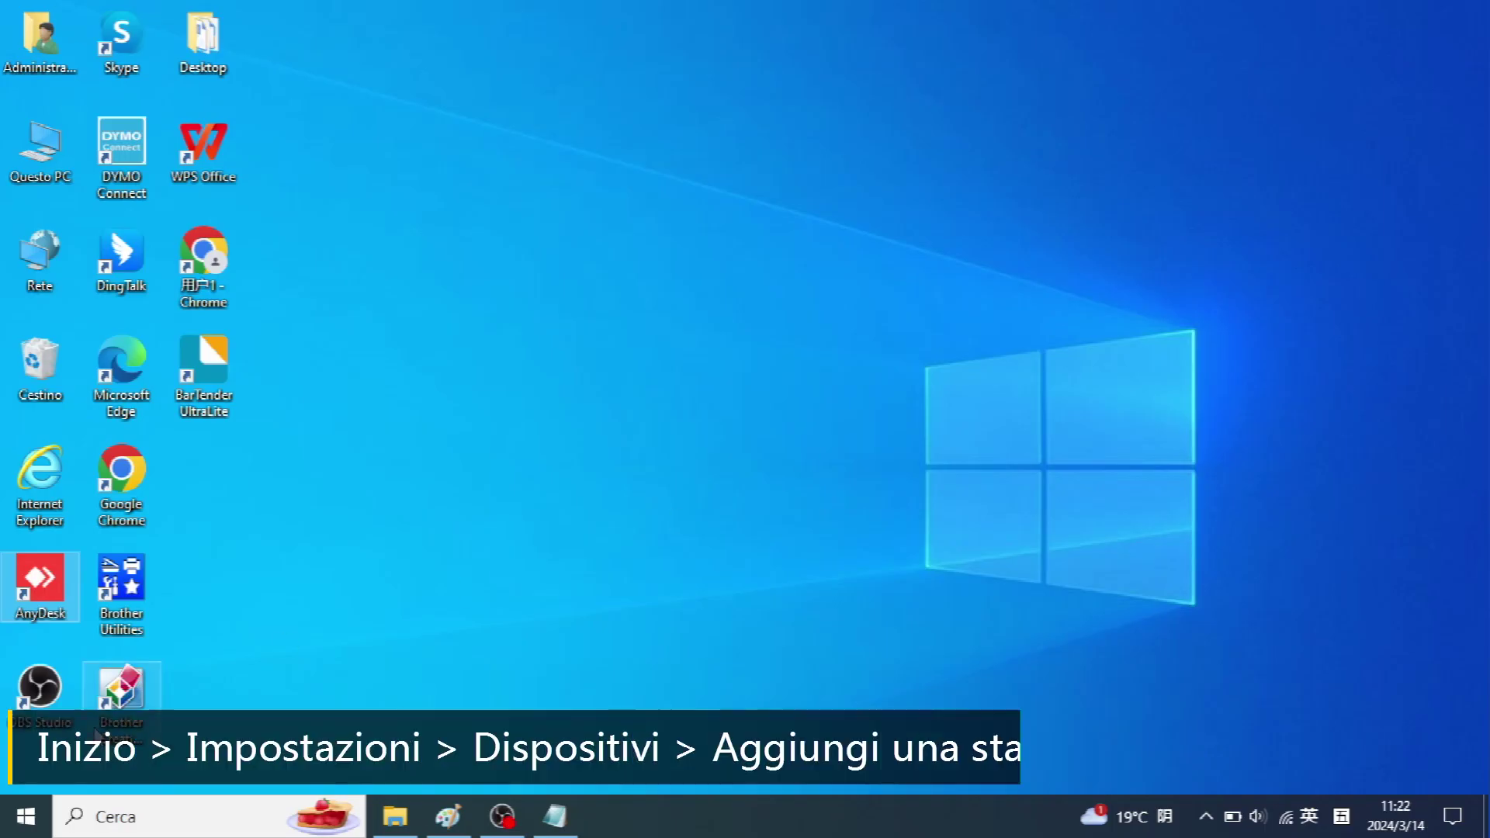
In Printers & scanners, start adding an unlisted printer and choose a shared printer by name
{"action": "left_click", "coordinate": [26, 816]}
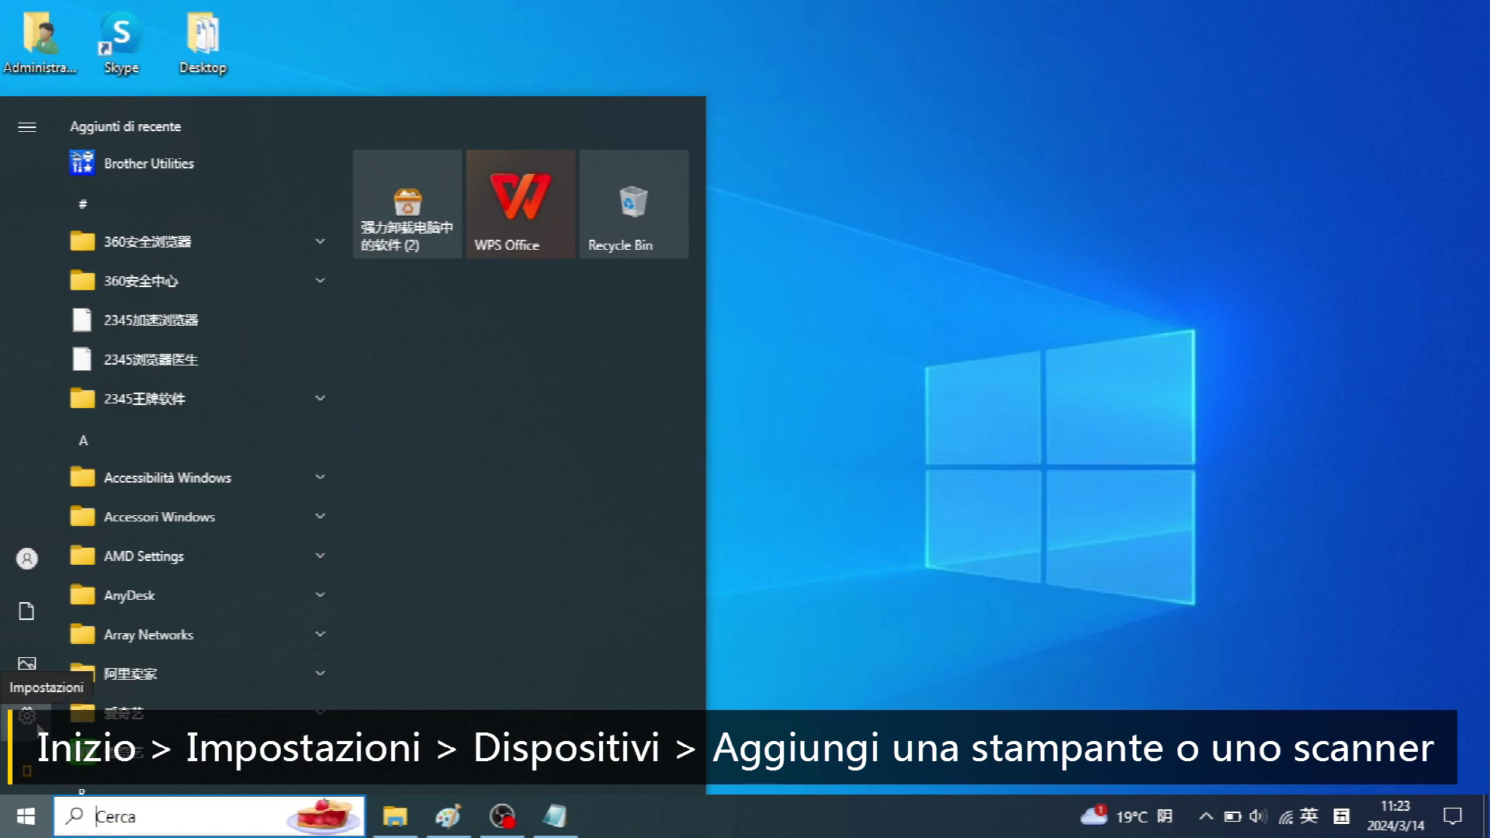
{"action": "left_click", "coordinate": [25, 740]}
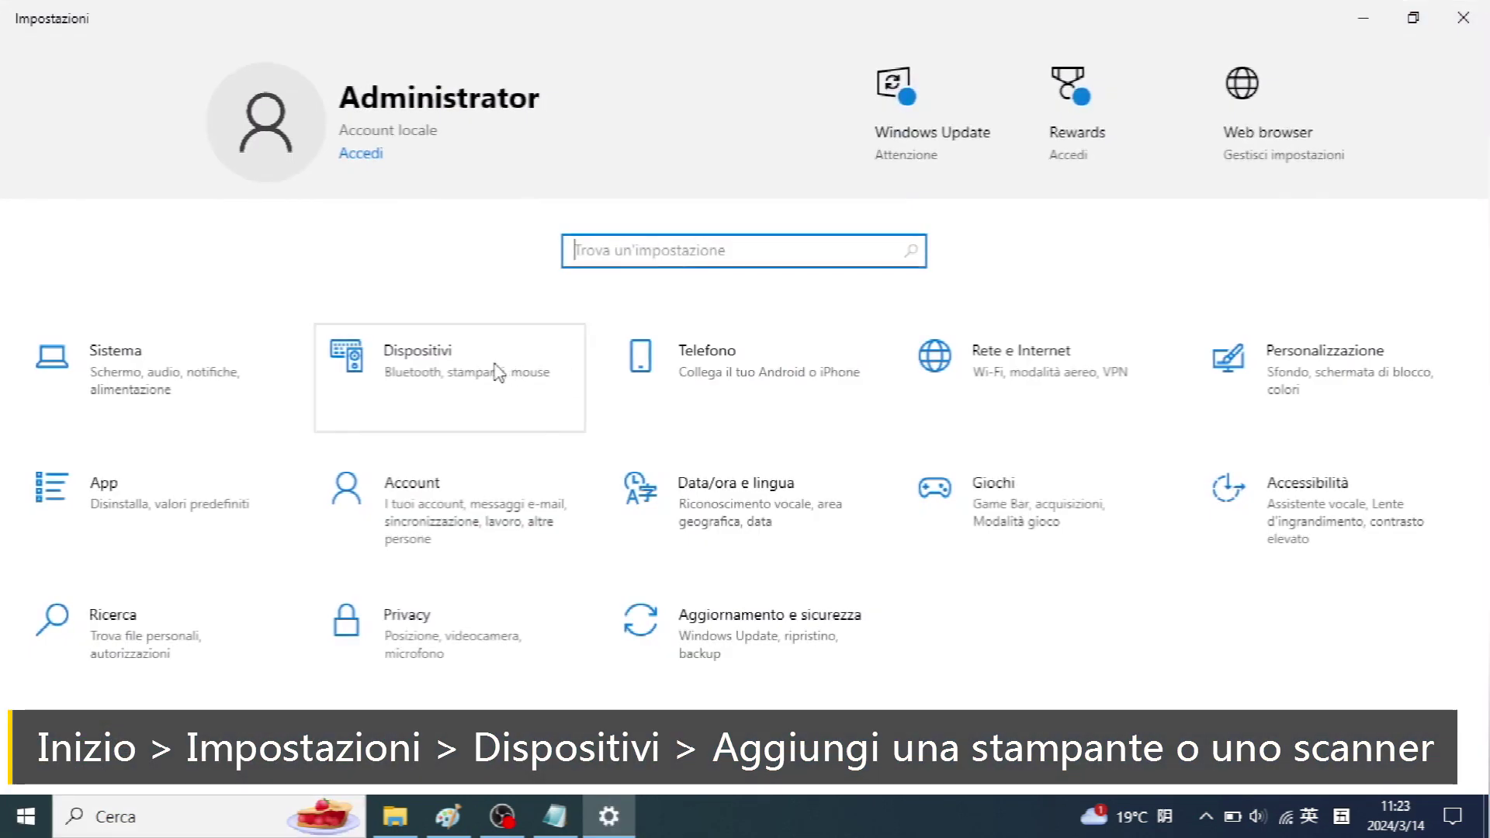
{"action": "left_click", "coordinate": [493, 371]}
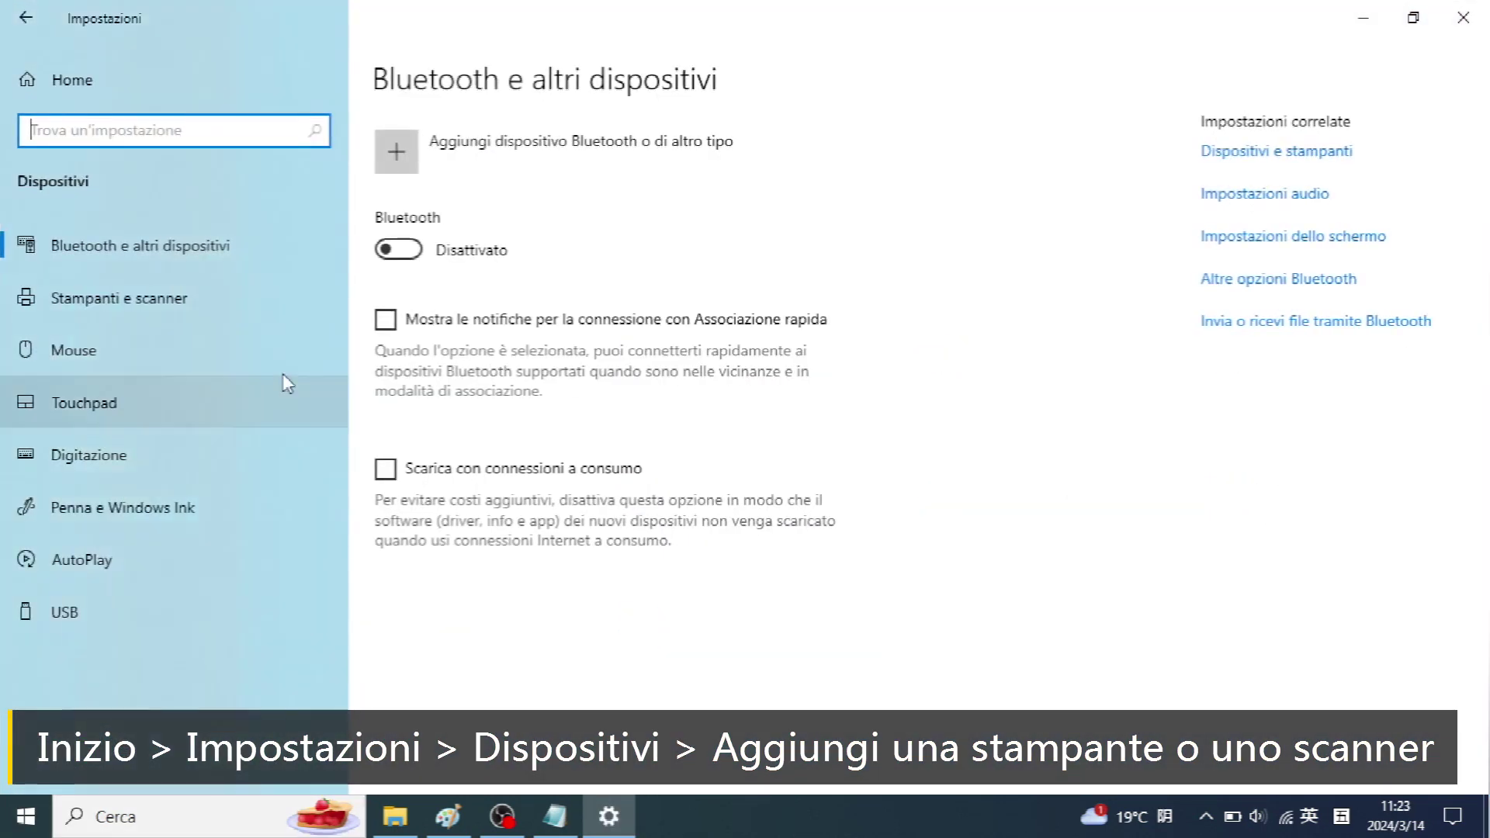
{"action": "left_click", "coordinate": [179, 314]}
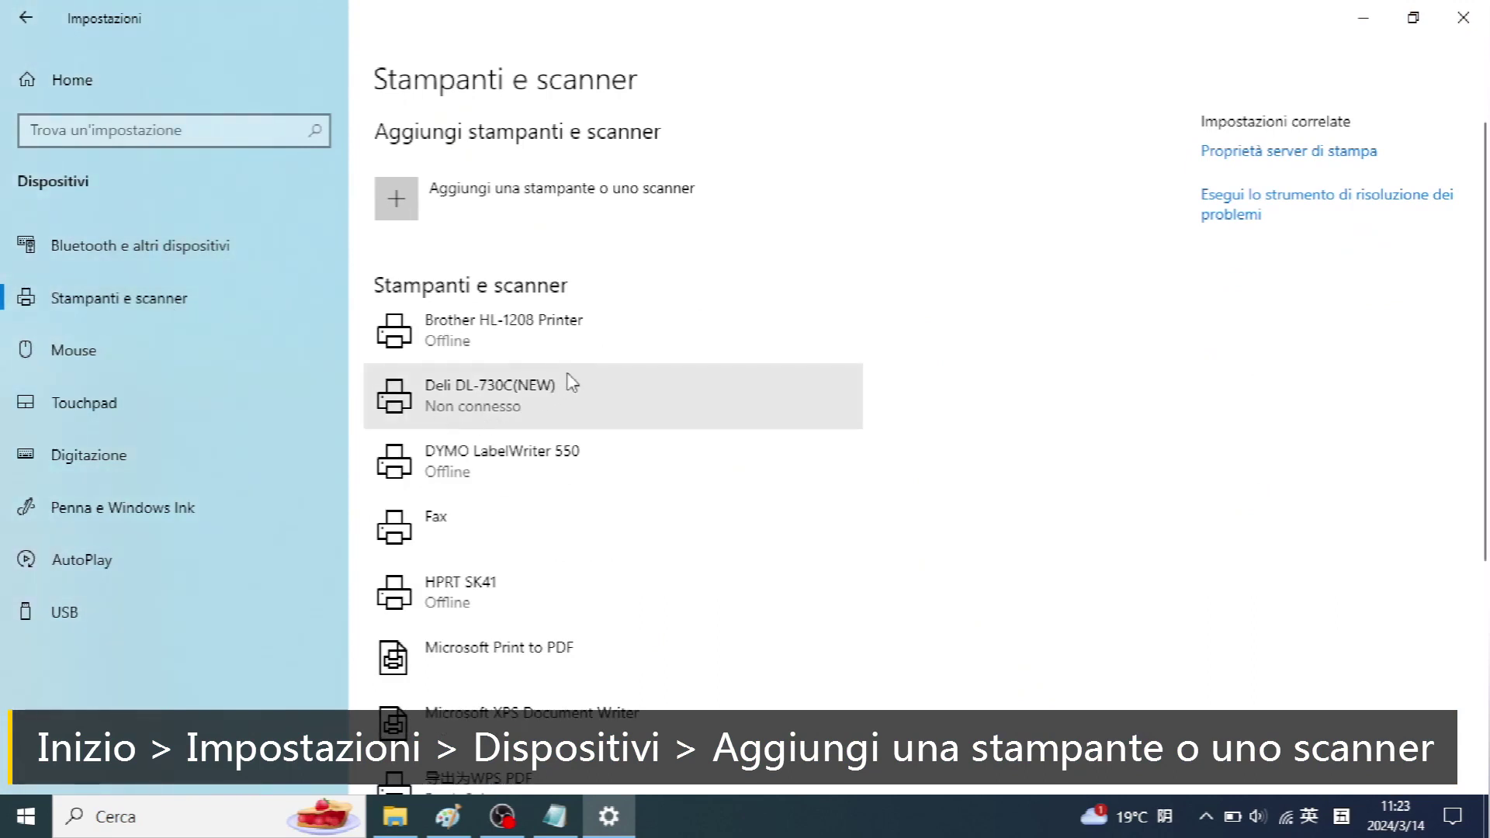
{"action": "left_click", "coordinate": [506, 202]}
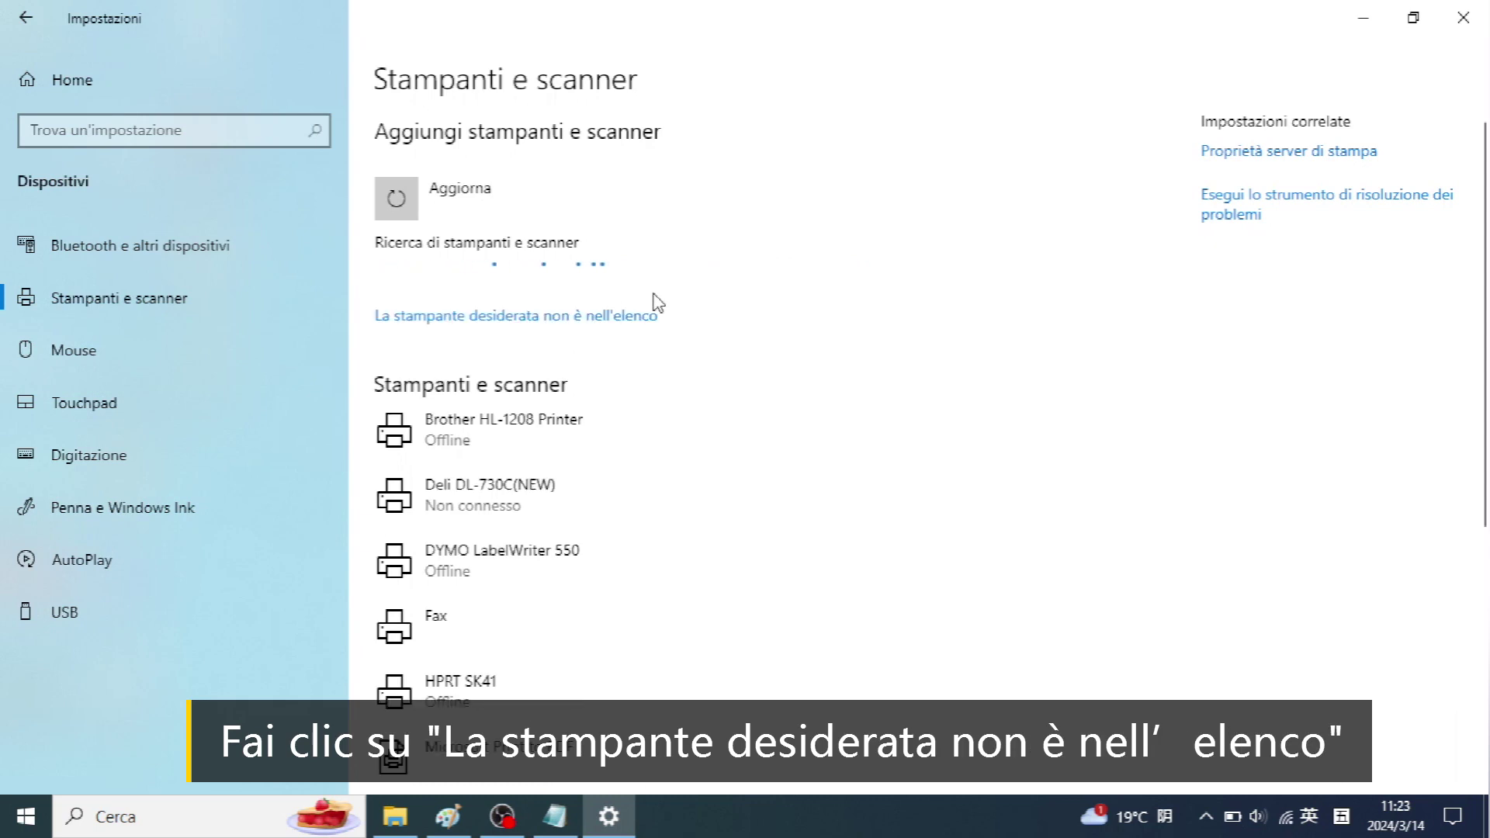
{"action": "left_click", "coordinate": [605, 319]}
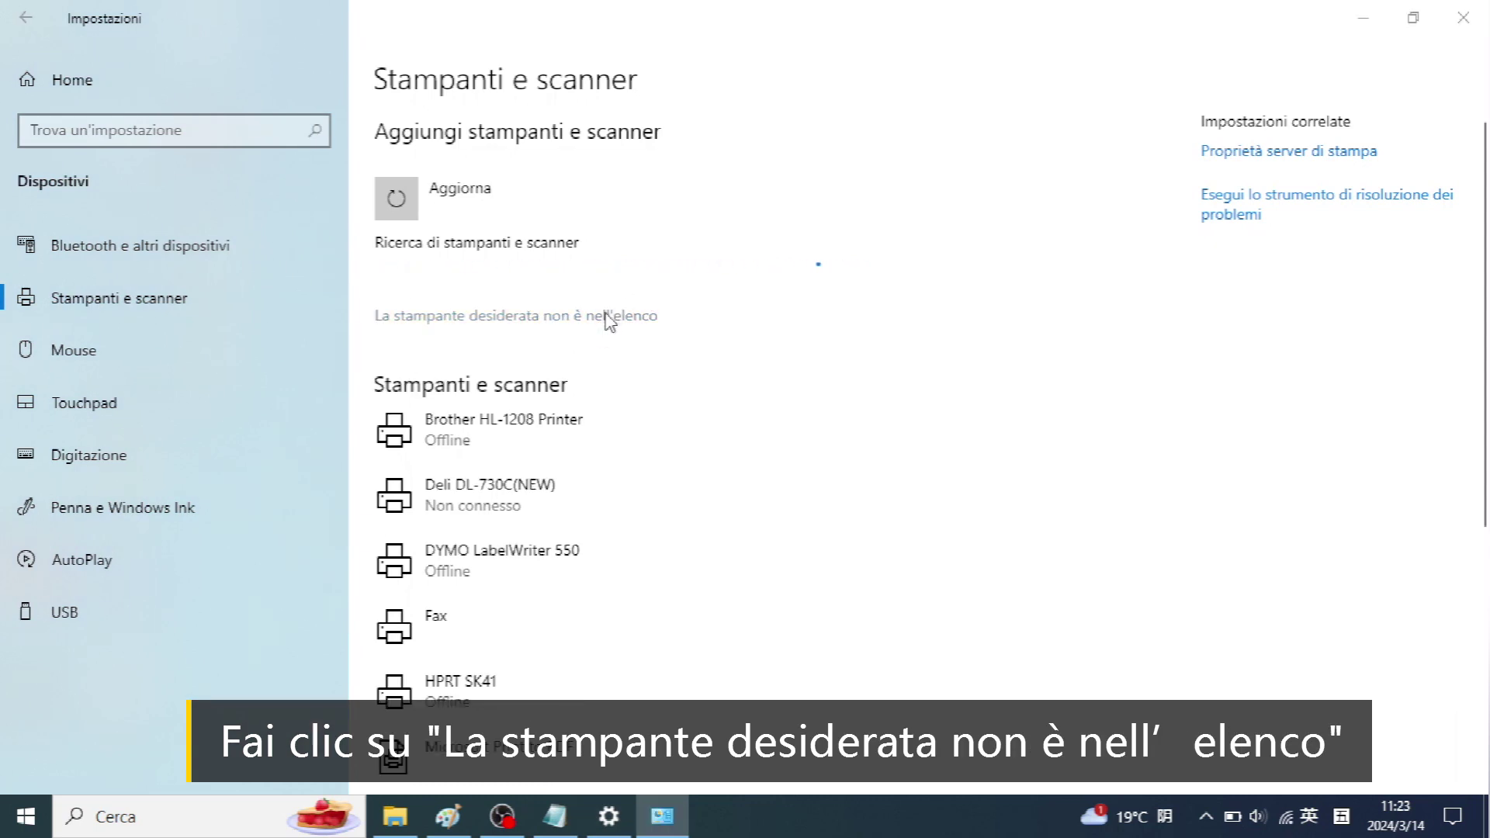
{"action": "left_click", "coordinate": [544, 350]}
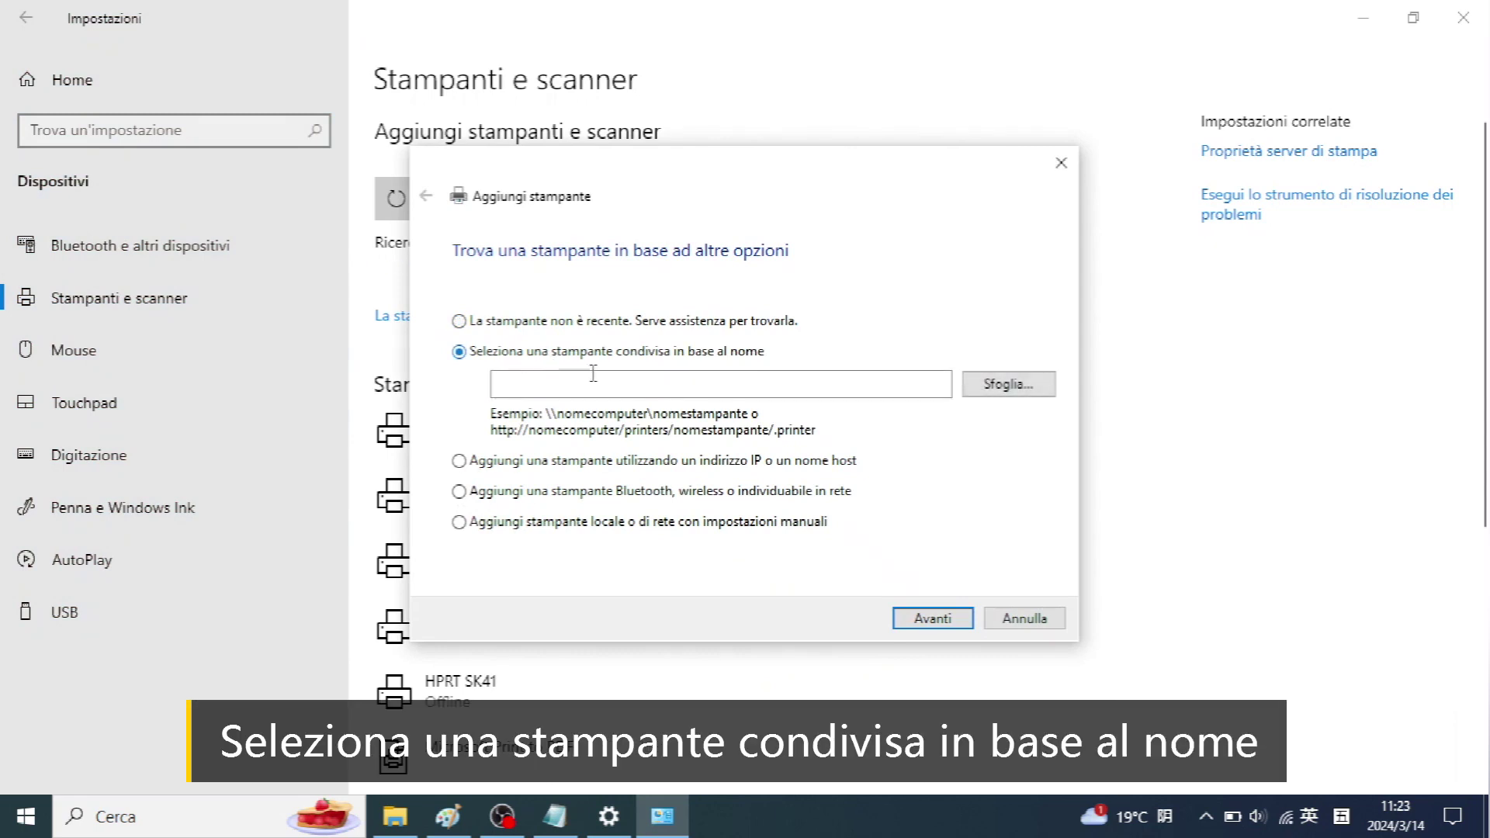
{"action": "left_click", "coordinate": [554, 816]}
{"action": "left_click_drag", "start_coordinate": [519, 241], "coordinate": [87, 235]}
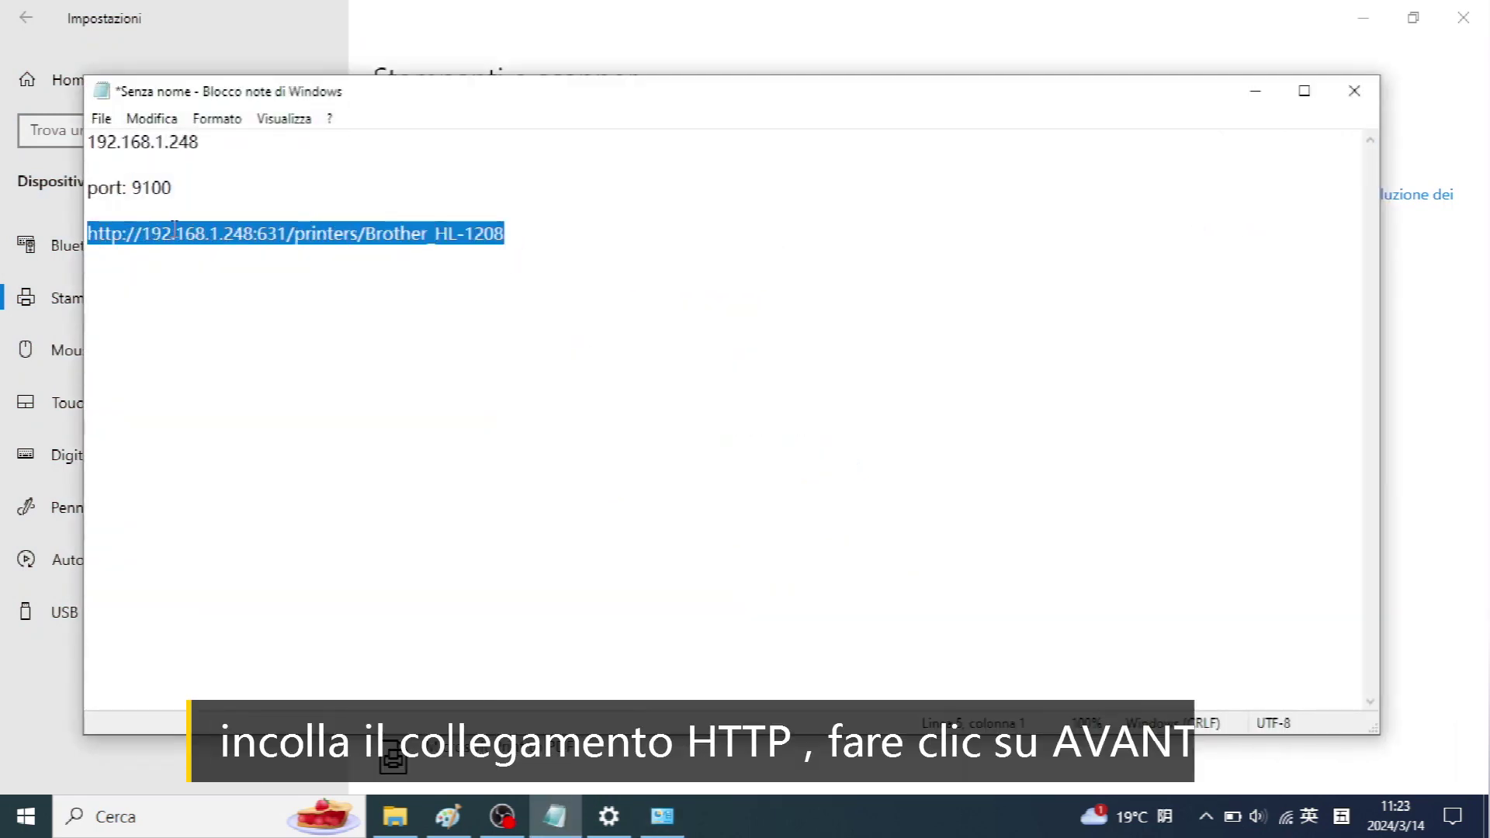
{"action": "right_click", "coordinate": [174, 233]}
{"action": "left_click", "coordinate": [249, 297]}
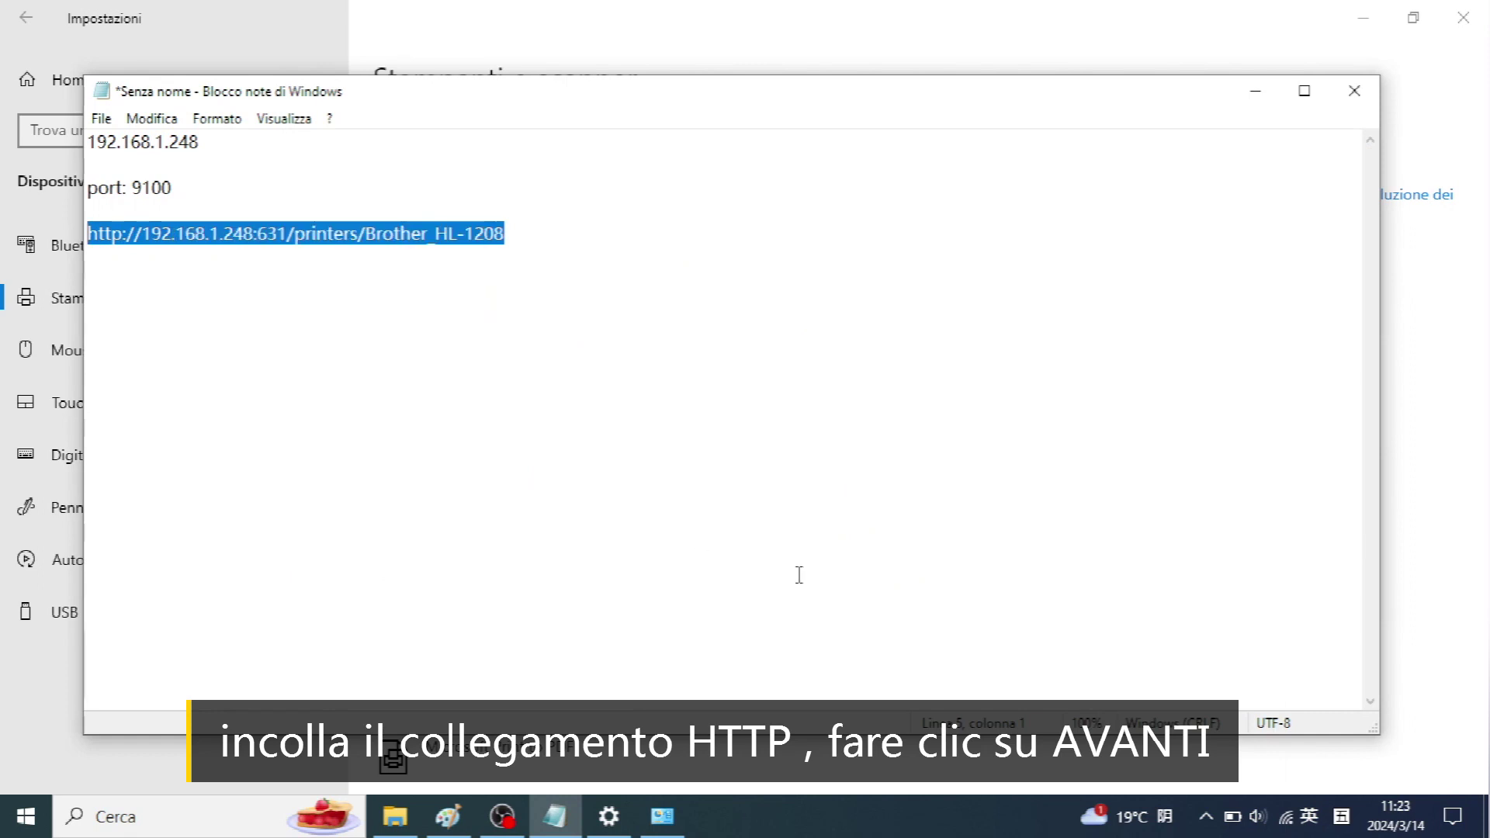
{"action": "left_click", "coordinate": [662, 816]}
{"action": "right_click", "coordinate": [669, 386]}
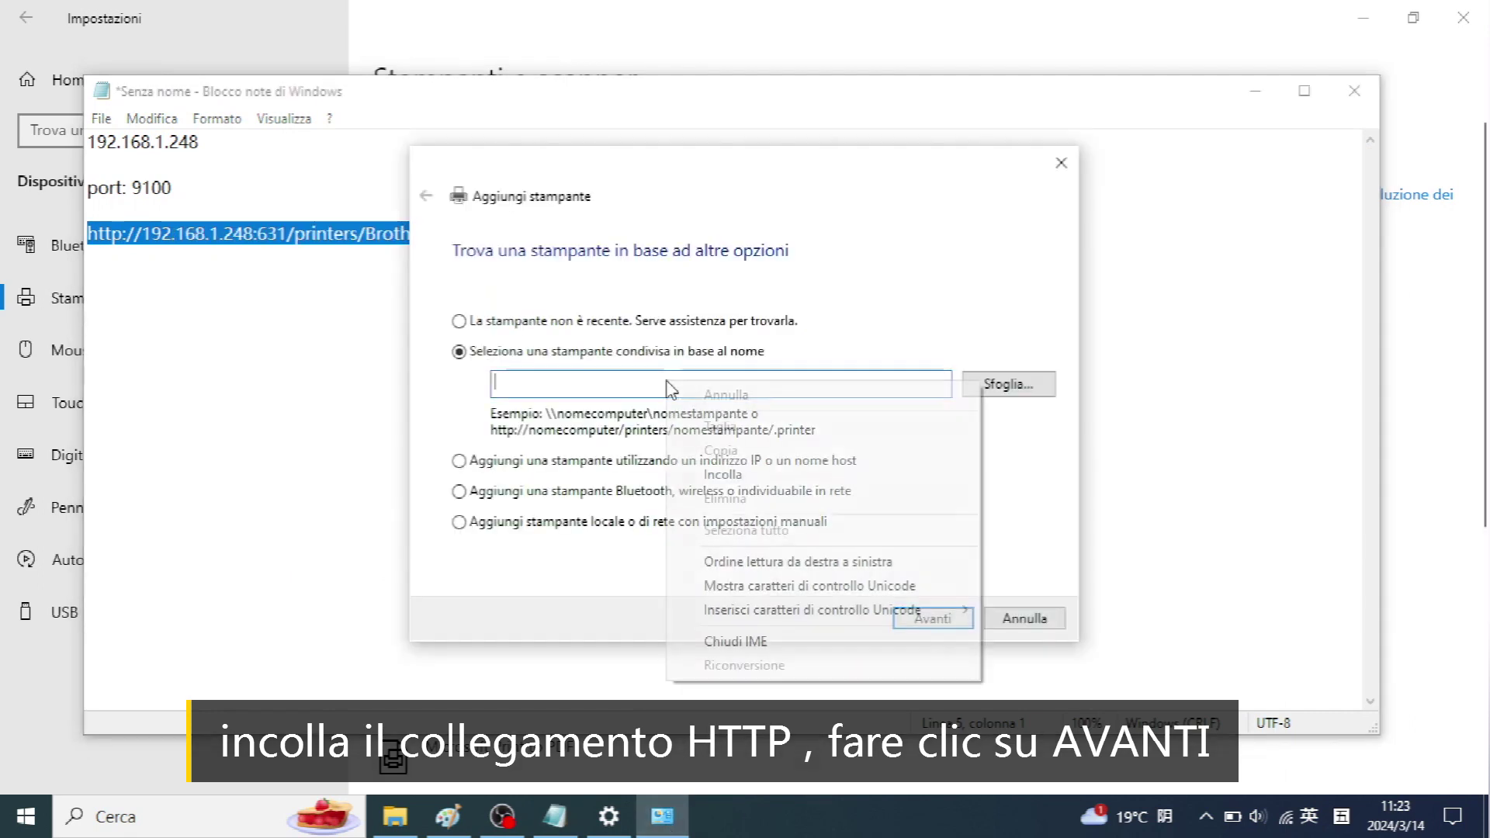
{"action": "left_click", "coordinate": [962, 474]}
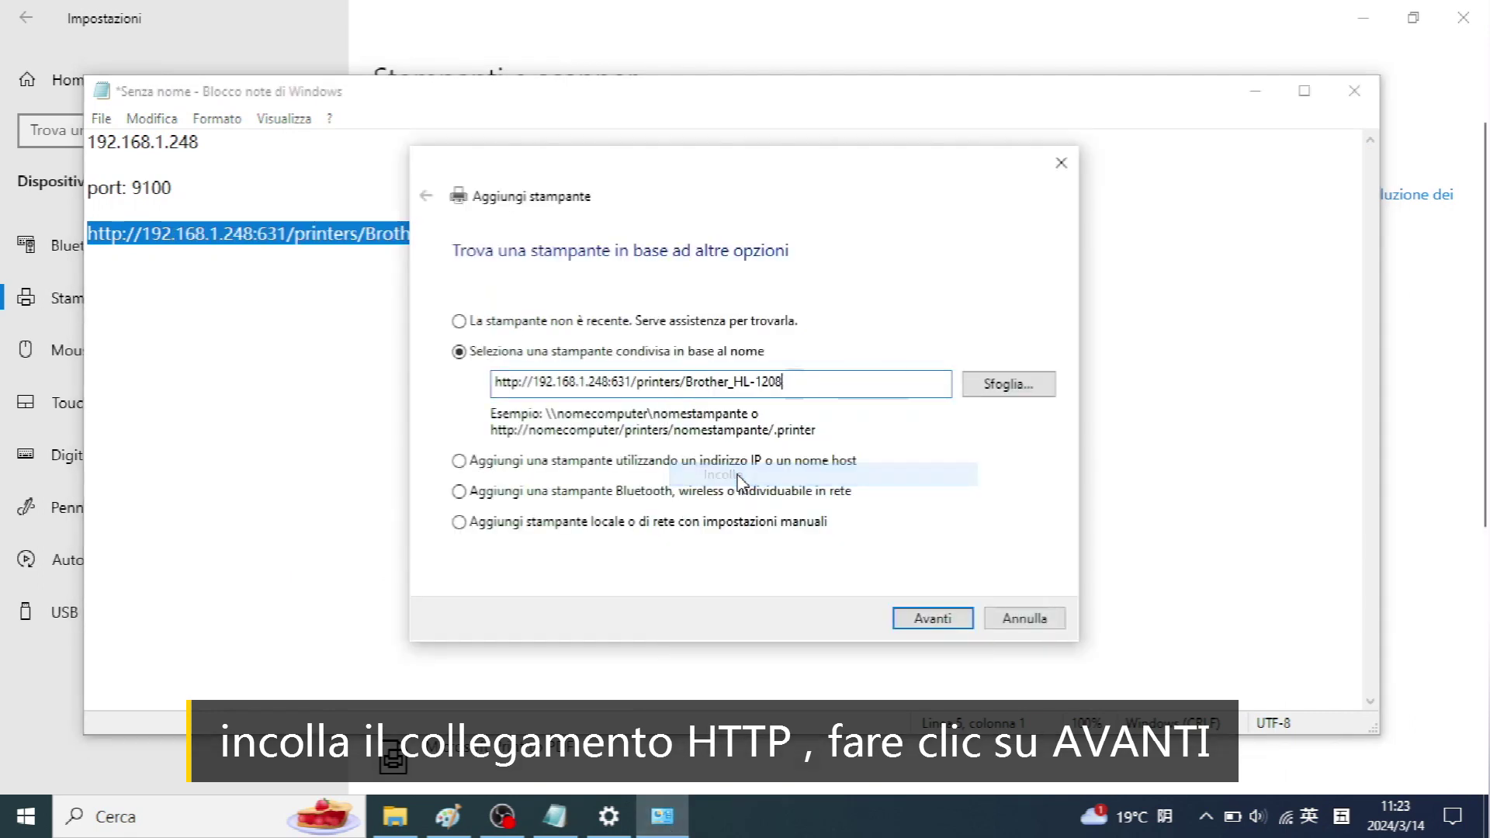
{"action": "left_click", "coordinate": [933, 618]}
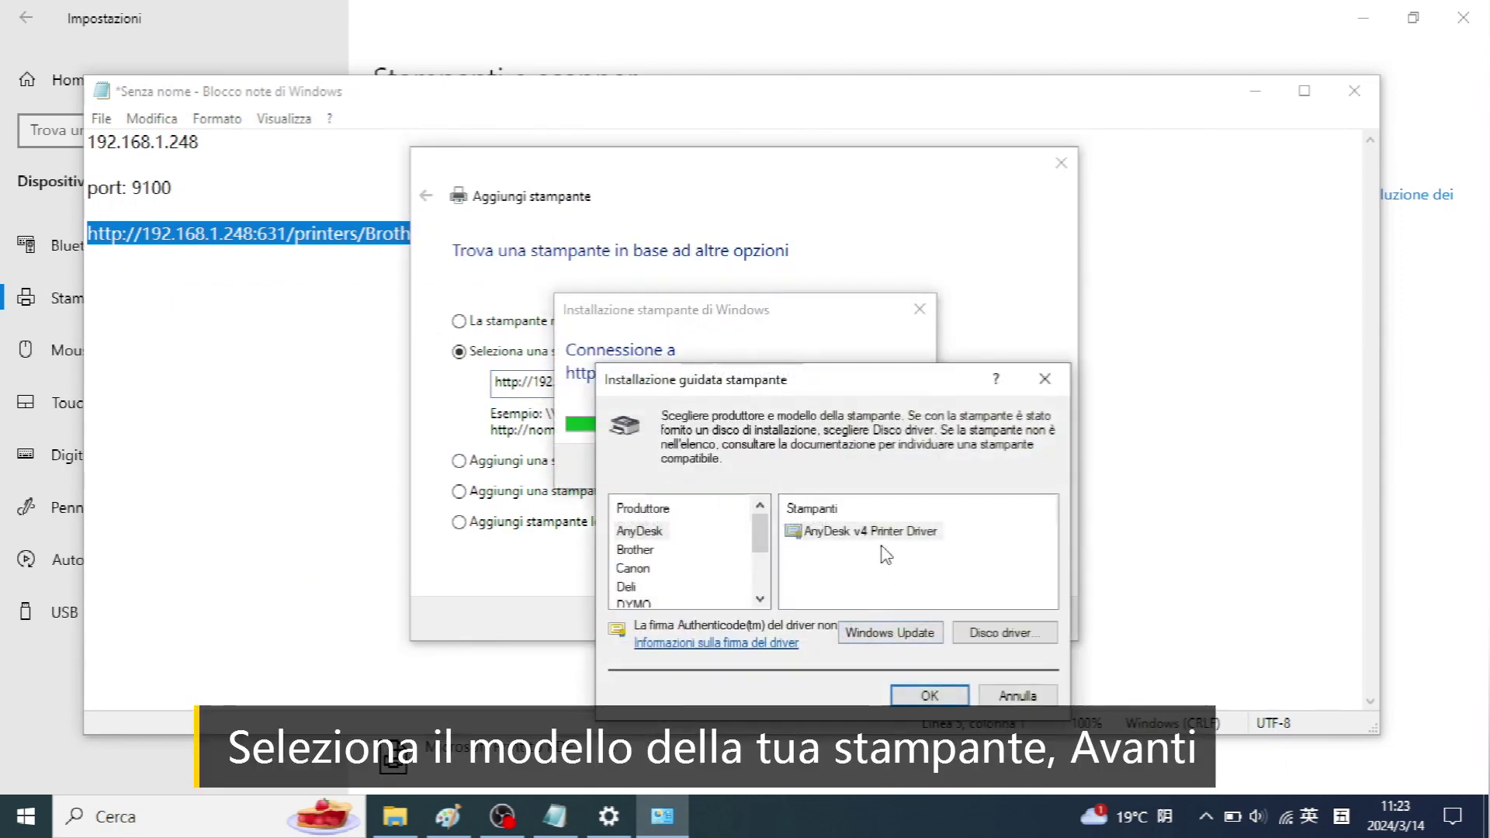
Install the Brother HL-1208 Printer driver and accept the preset printer name
{"action": "left_click", "coordinate": [635, 550]}
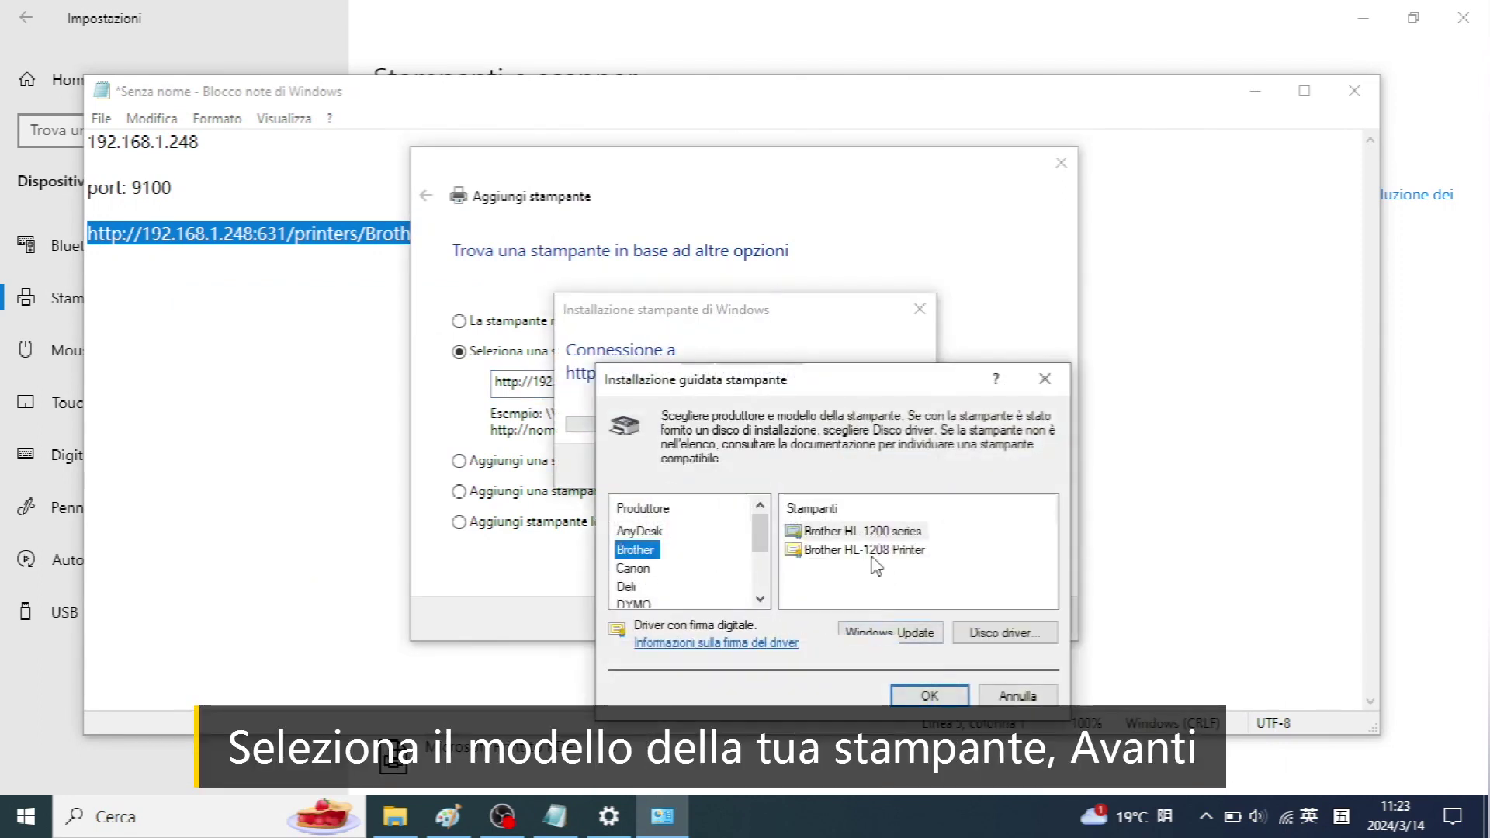
{"action": "left_click", "coordinate": [905, 550]}
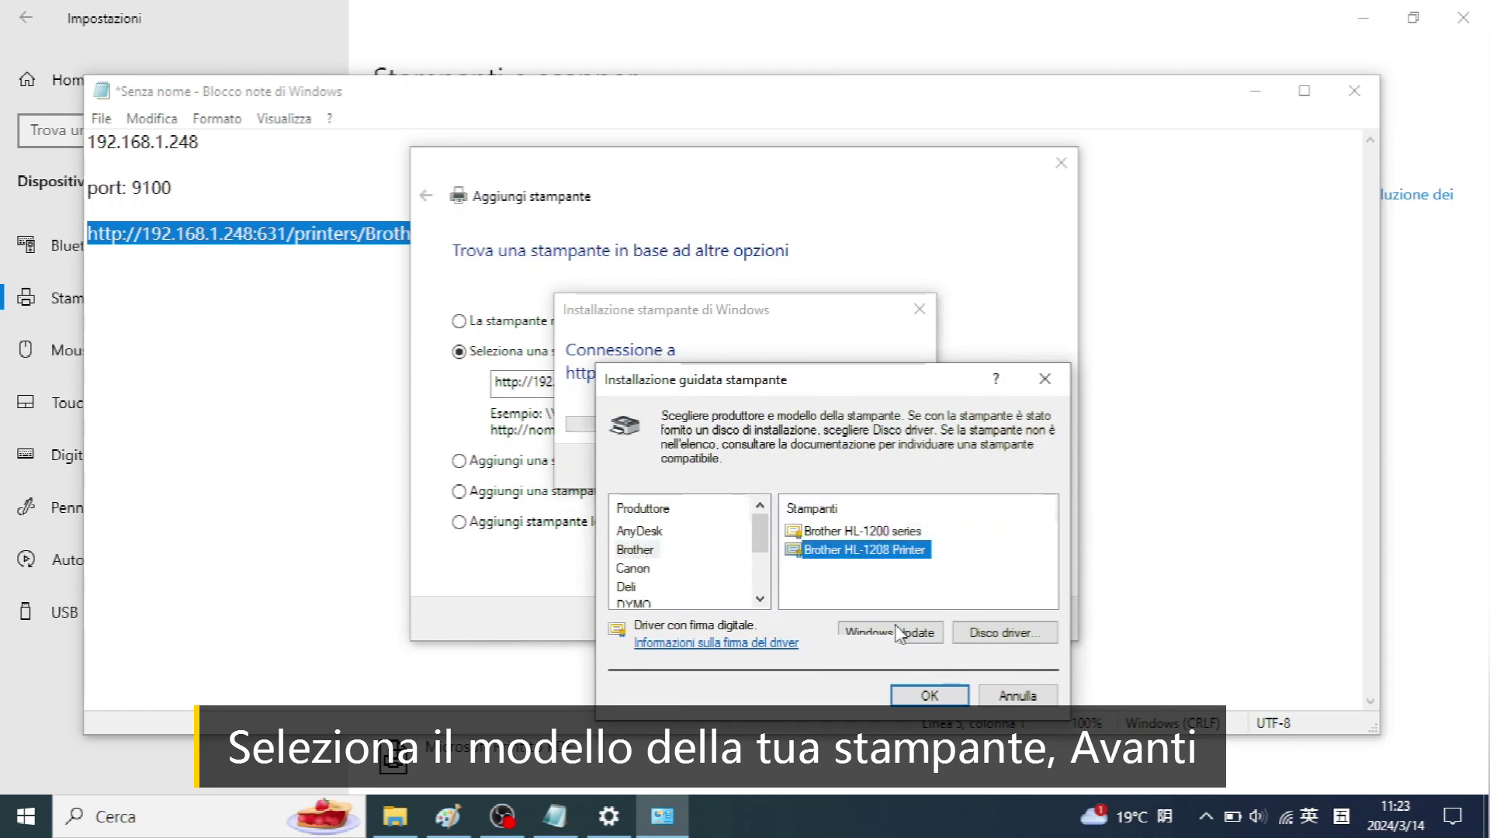
{"action": "left_click", "coordinate": [935, 696]}
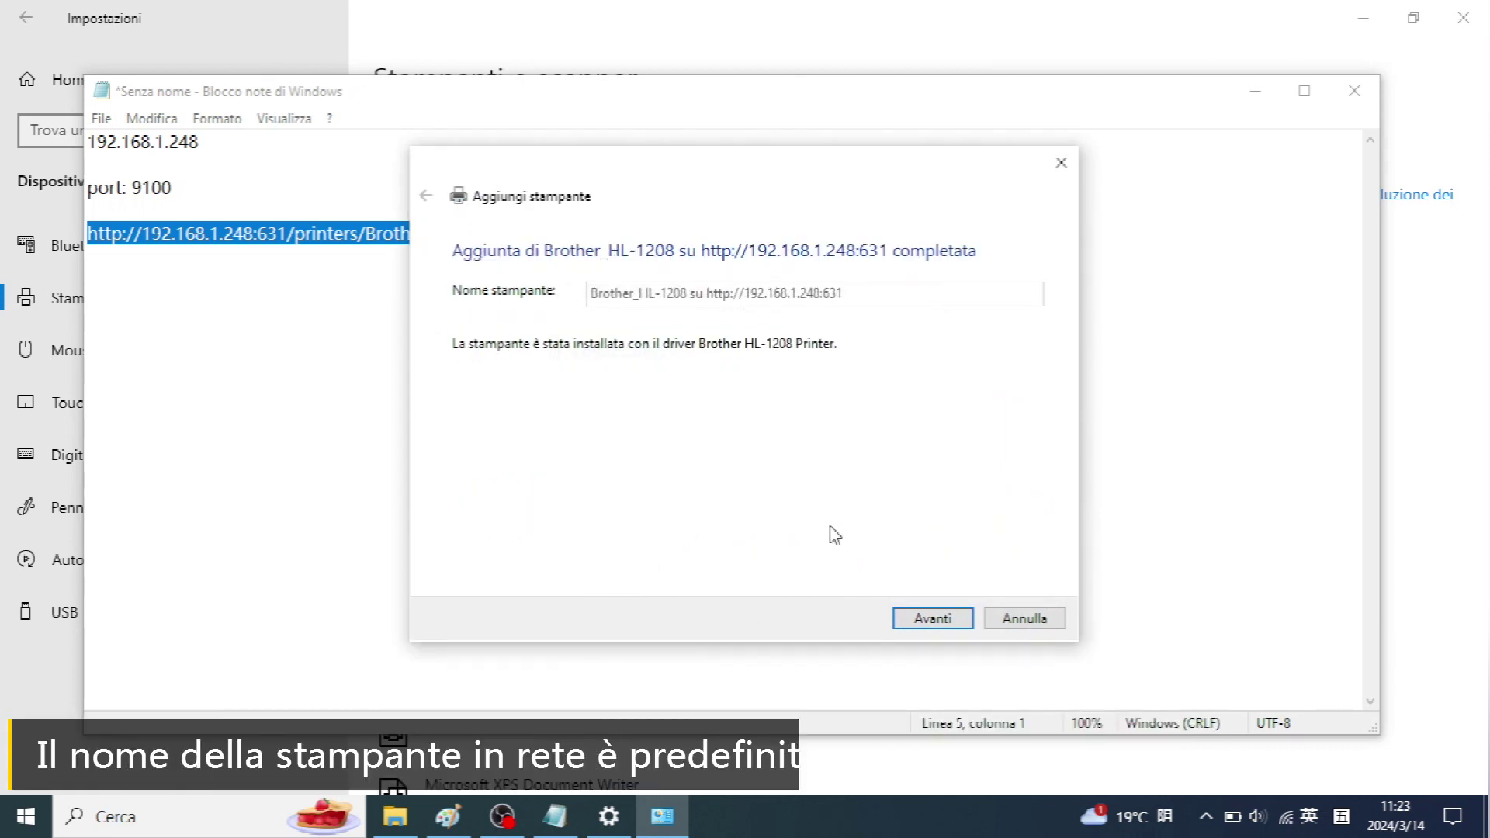
{"action": "left_click", "coordinate": [920, 617]}
Print a test page, finish the Add Printer wizard, and minimize Notepad
{"action": "left_click", "coordinate": [599, 552]}
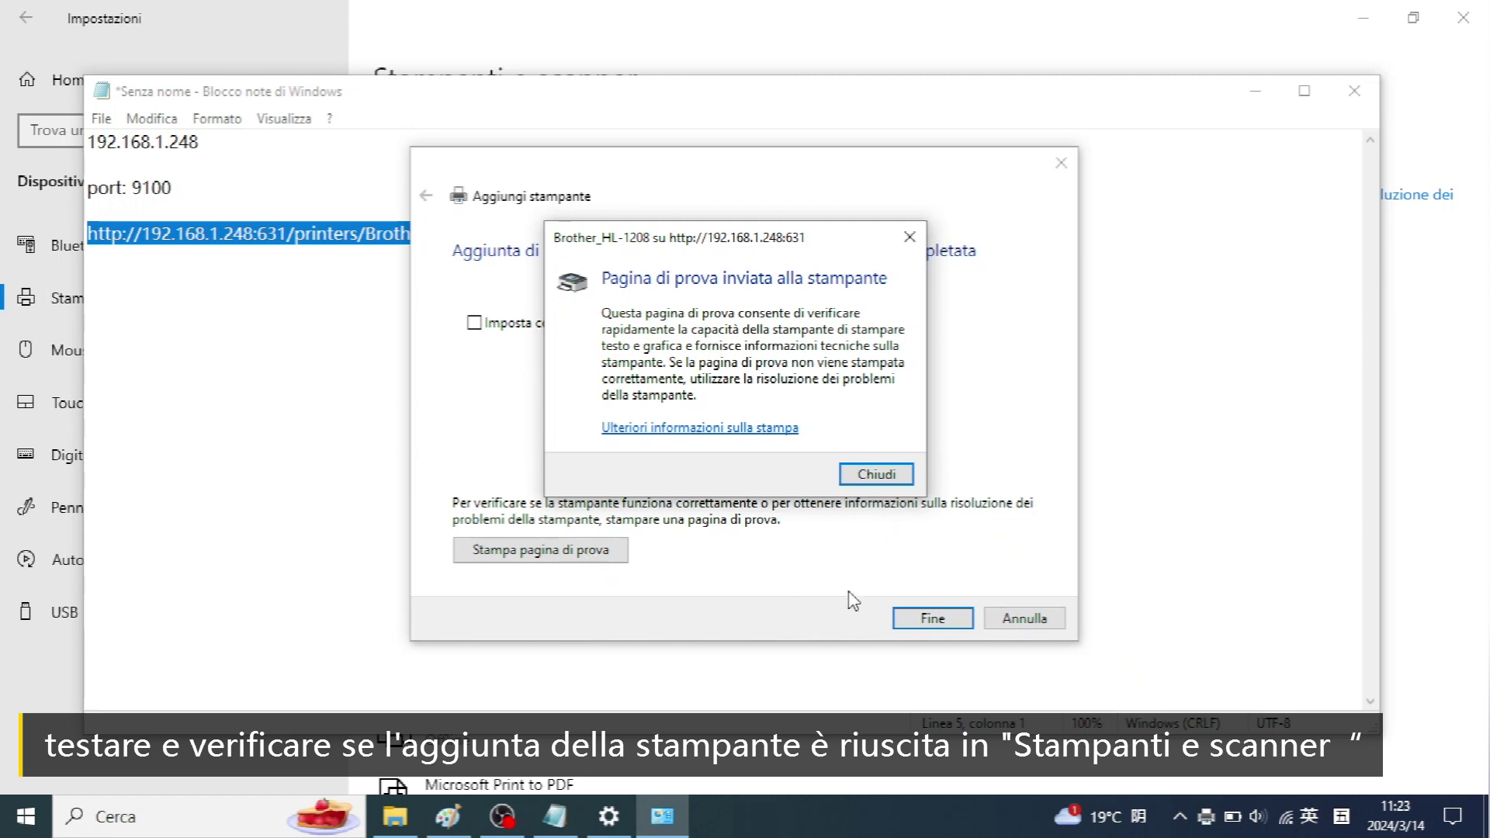
{"action": "left_click", "coordinate": [892, 485]}
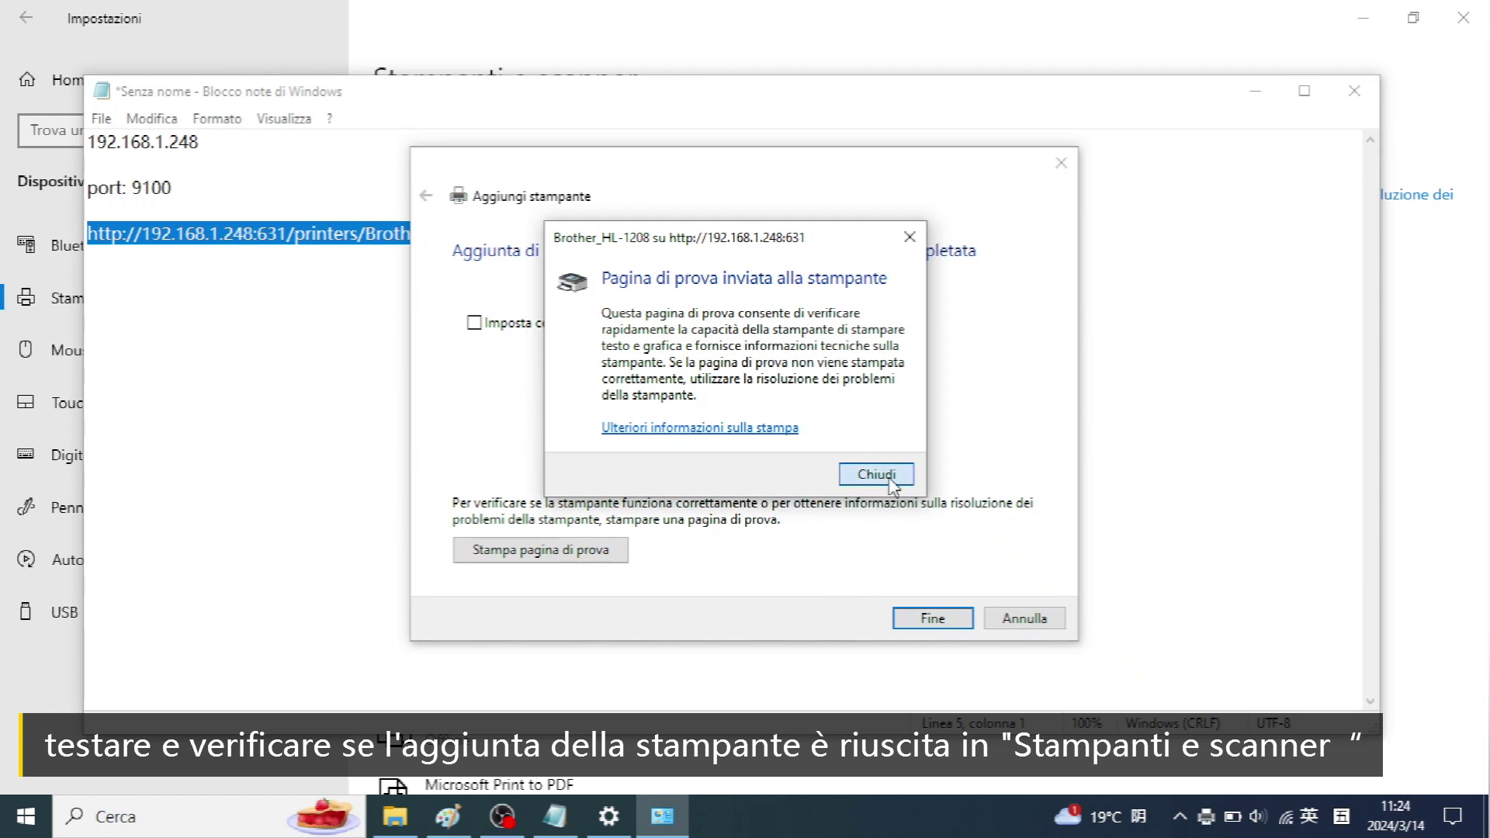
{"action": "left_click", "coordinate": [933, 618]}
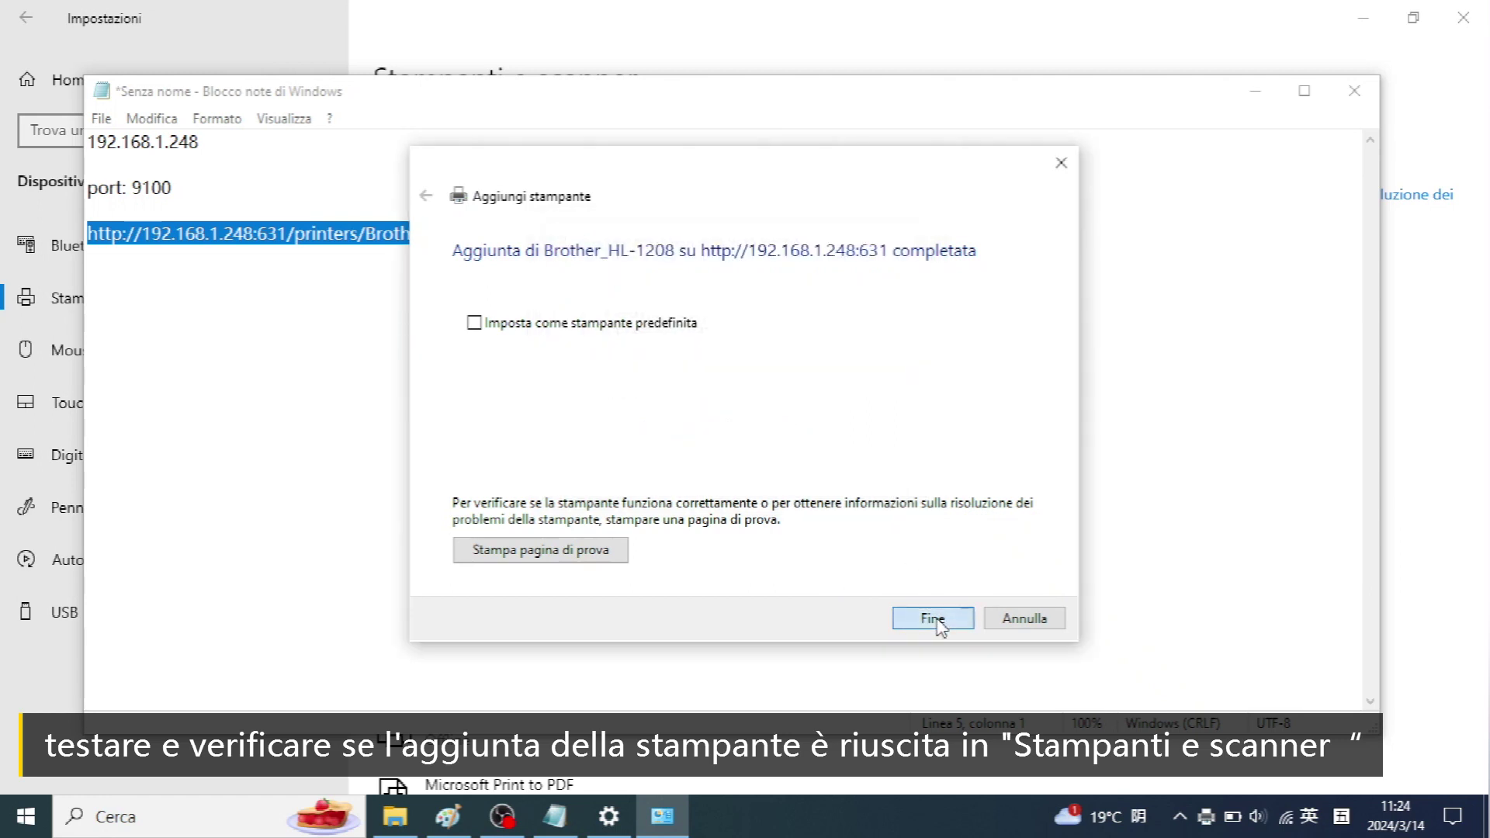
{"action": "left_click", "coordinate": [1246, 102]}
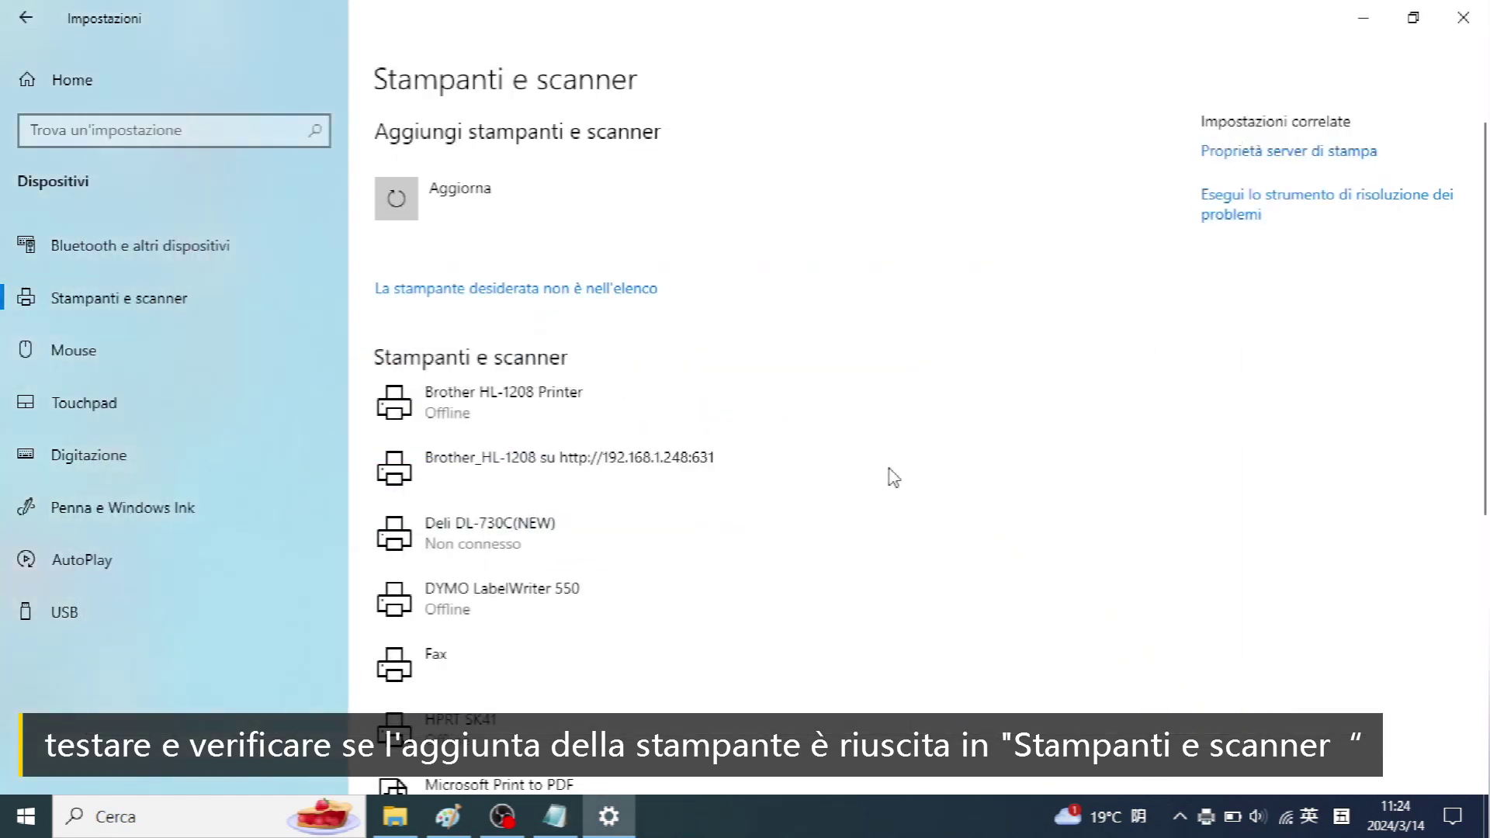
{"action": "left_click", "coordinate": [52, 79]}
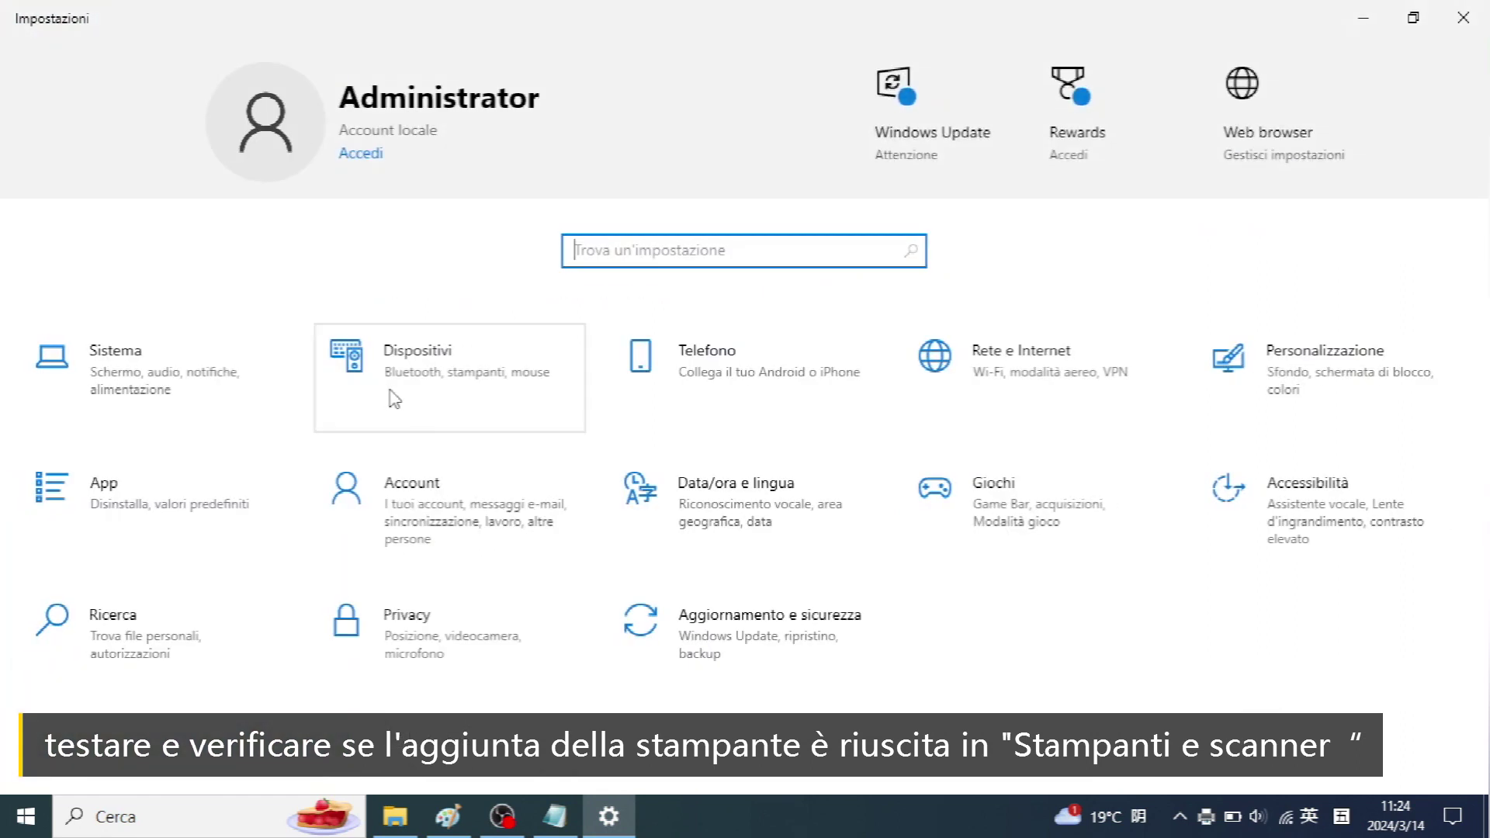
{"action": "left_click", "coordinate": [386, 393]}
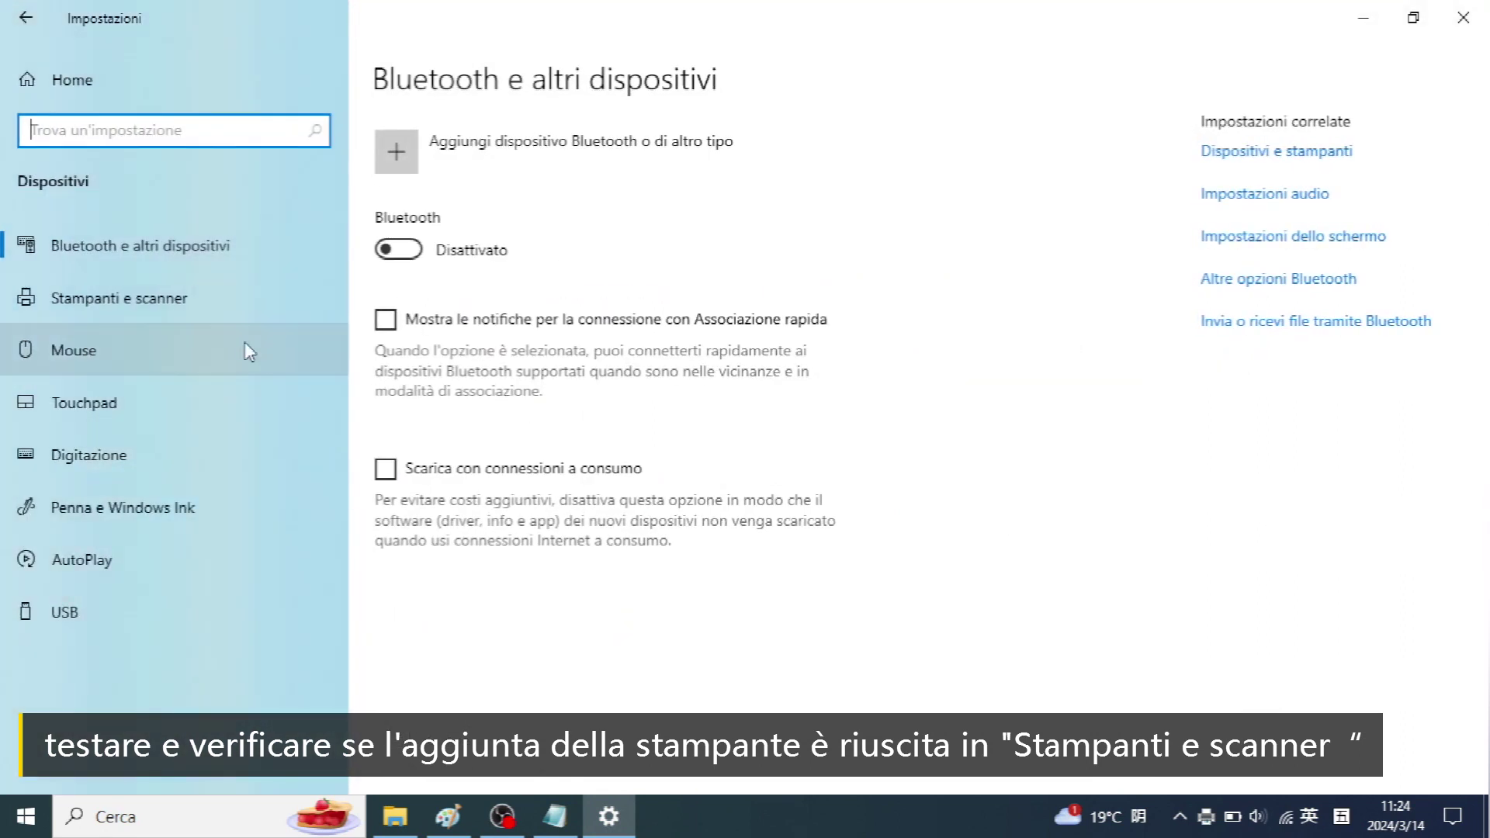
{"action": "left_click", "coordinate": [213, 305]}
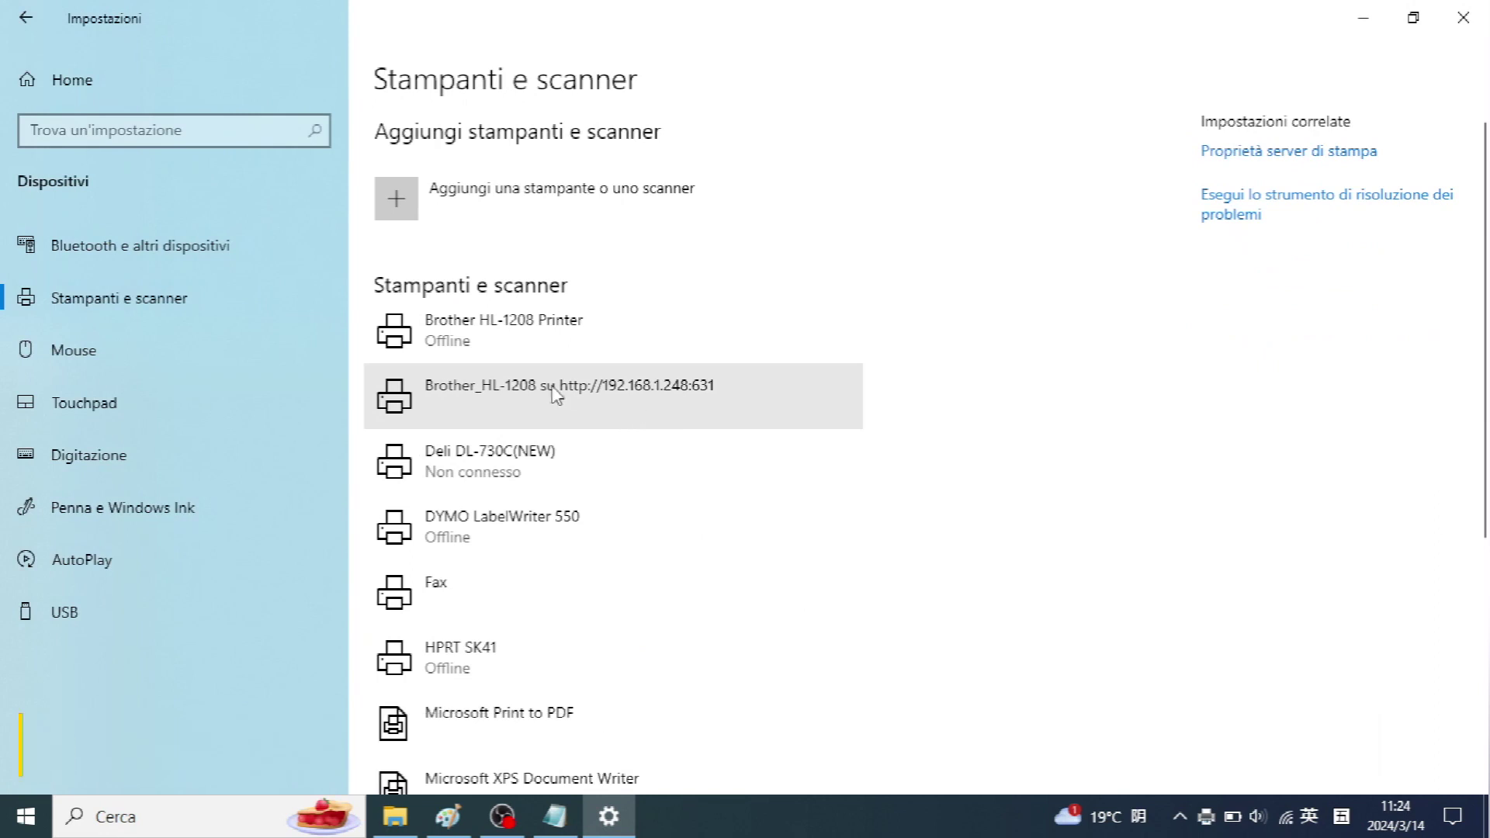